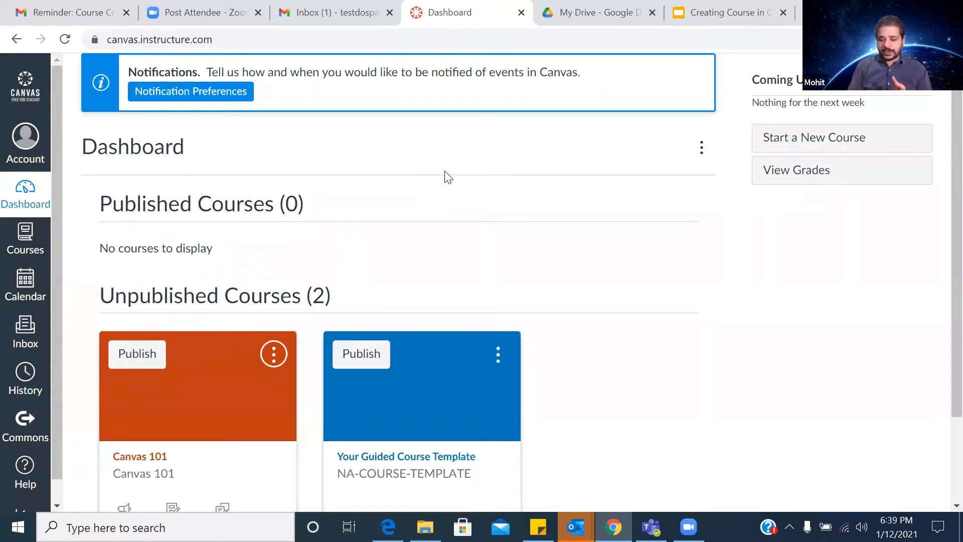
# - Look over the published and unpublished course sections on the dashboard
pyautogui.scroll(-2, 444, 177)
pyautogui.scroll(2, 444, 177)
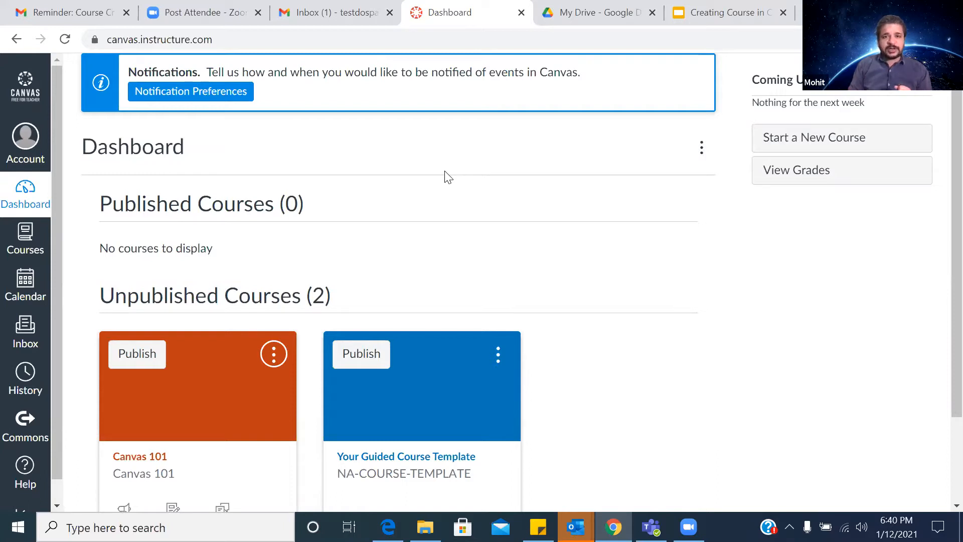
pyautogui.scroll(-2, 447, 177)
pyautogui.scroll(2, 447, 177)
pyautogui.scroll(-2, 448, 178)
pyautogui.scroll(2, 336, 311)
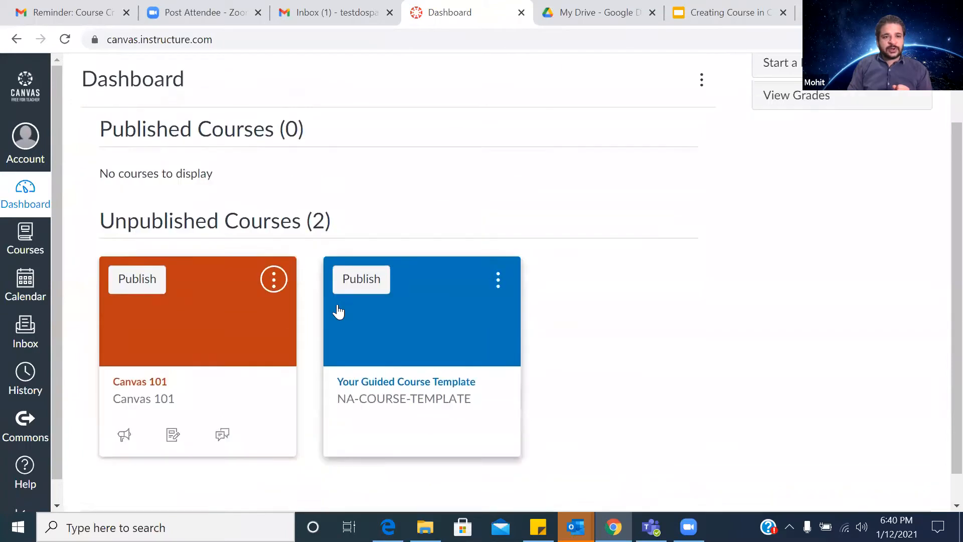
pyautogui.scroll(-1, 335, 312)
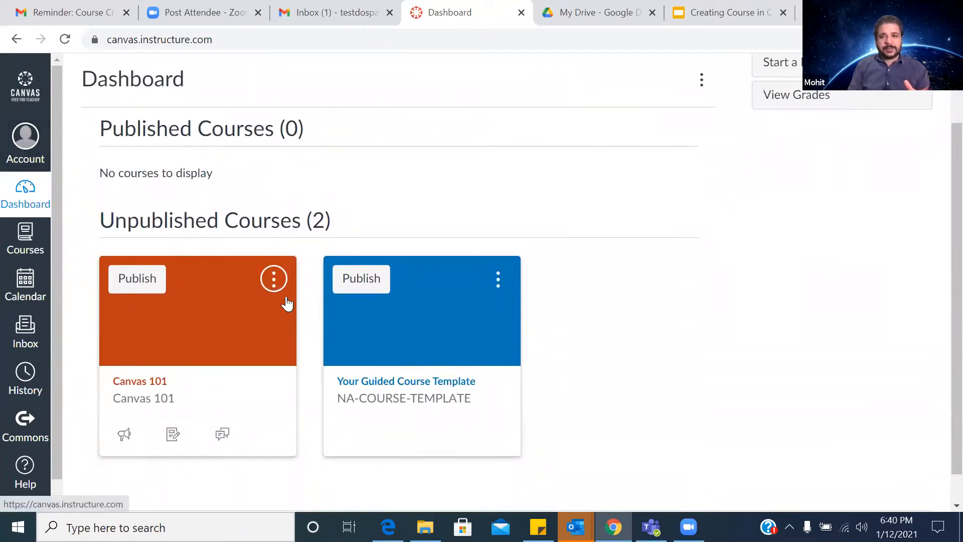
pyautogui.scroll(2, 761, 344)
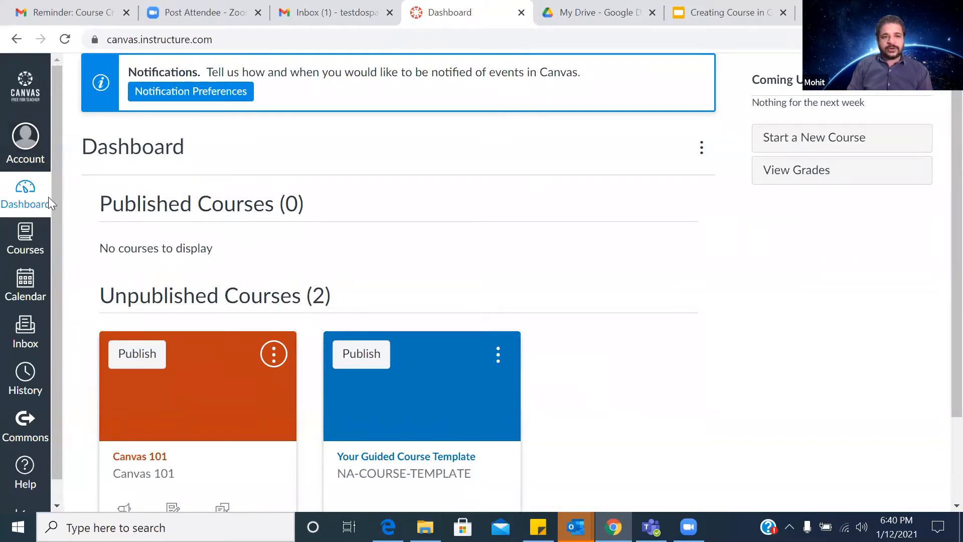
pyautogui.scroll(-2, 404, 281)
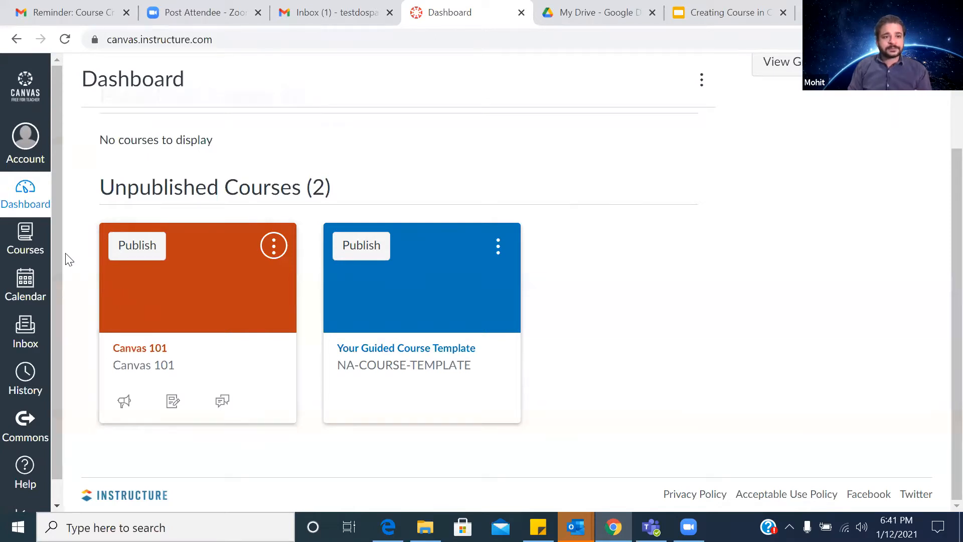
# - View the list of courses, including the All Courses link, and open the monthly calendar
pyautogui.click(17, 236)
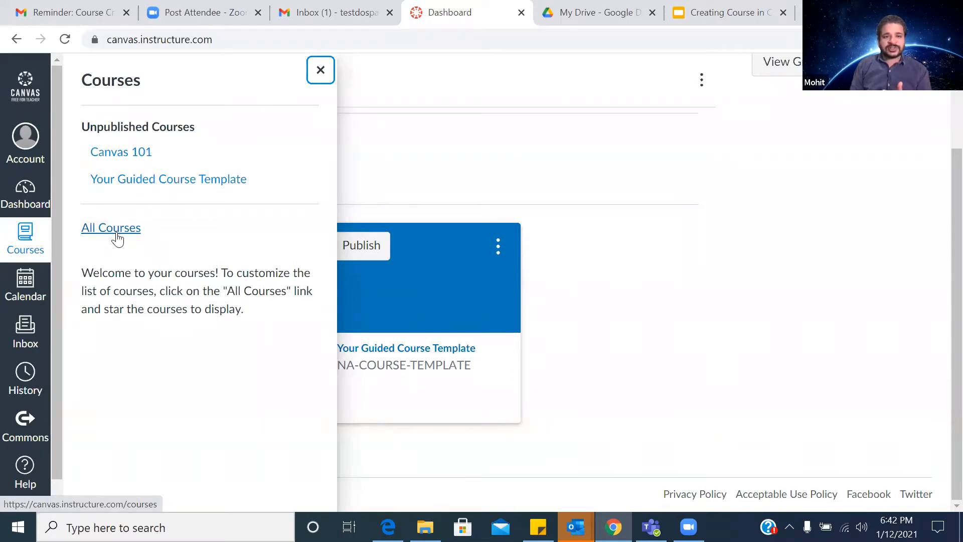
pyautogui.click(19, 291)
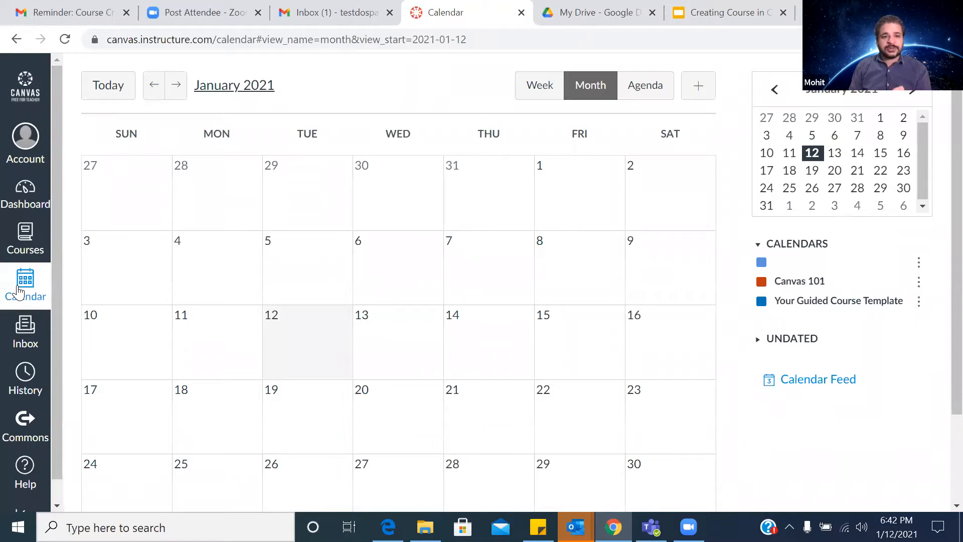
# - Open the inbox to examine its course filter options, and return to the dashboard
pyautogui.click(28, 328)
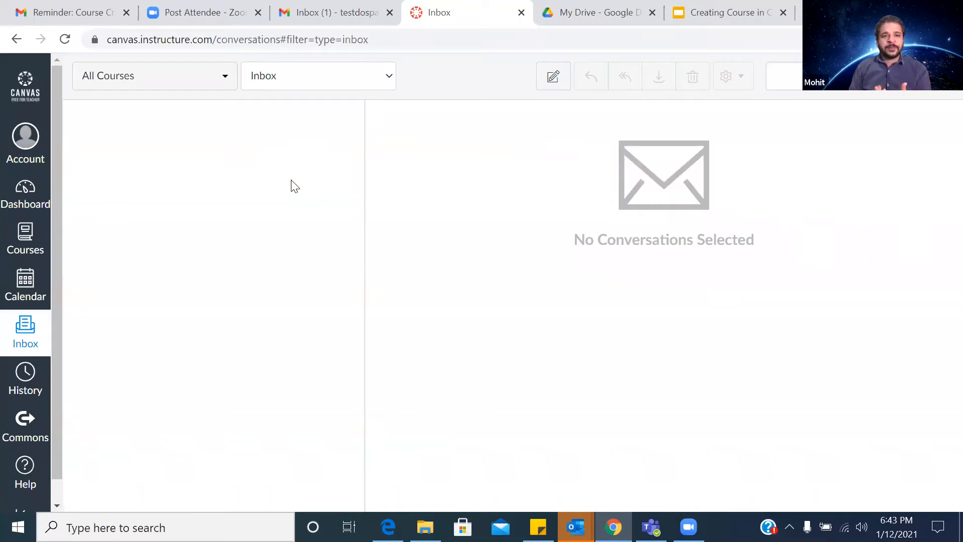
pyautogui.click(224, 80)
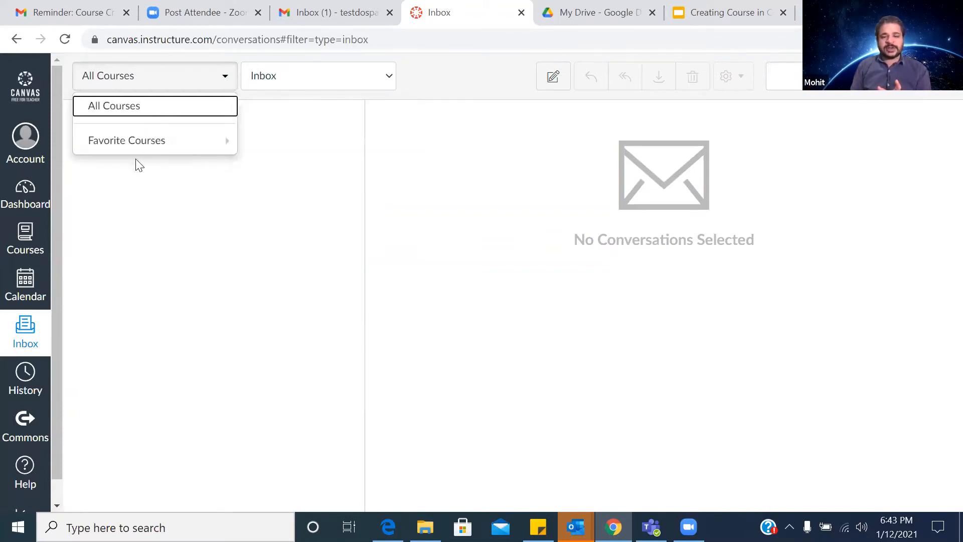
pyautogui.moveTo(132, 136)
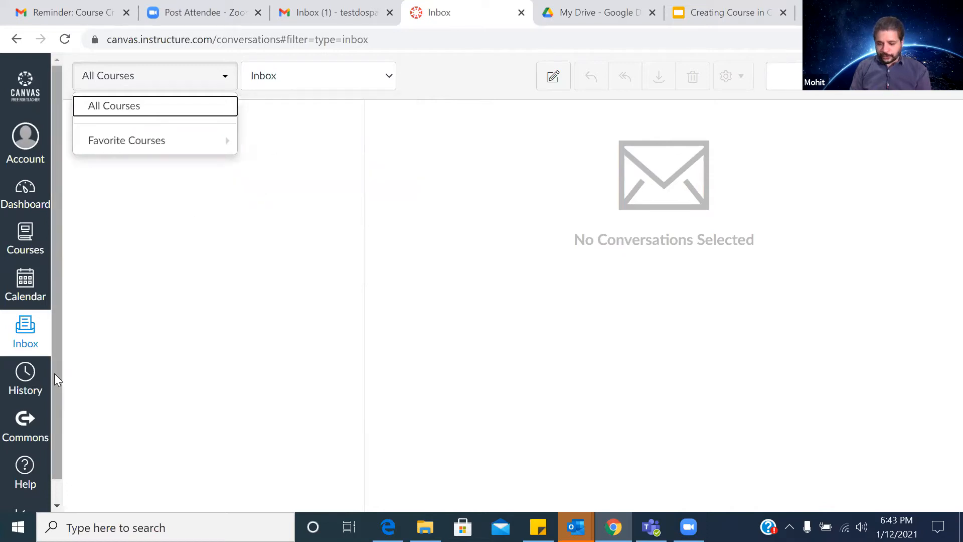
pyautogui.scroll(-1, 50, 390)
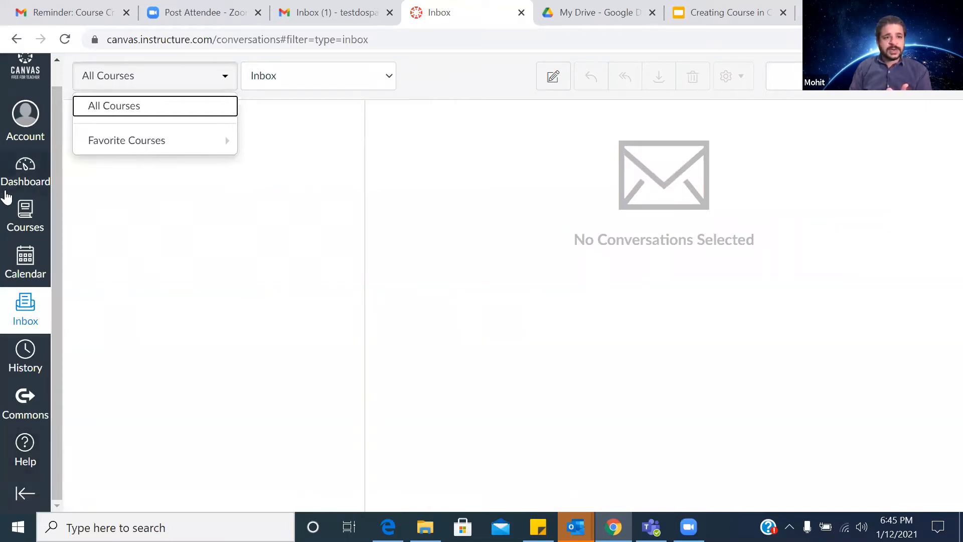
pyautogui.click(23, 178)
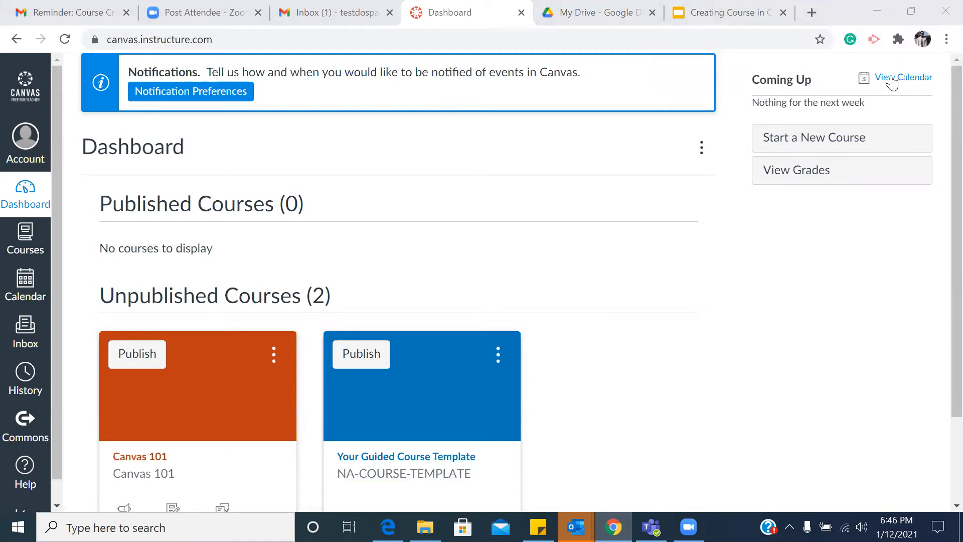
# - Switch to the Creating Course in Canvas presentation in Google Slides and present it up to the slide on creating a new course
pyautogui.click(750, 8)
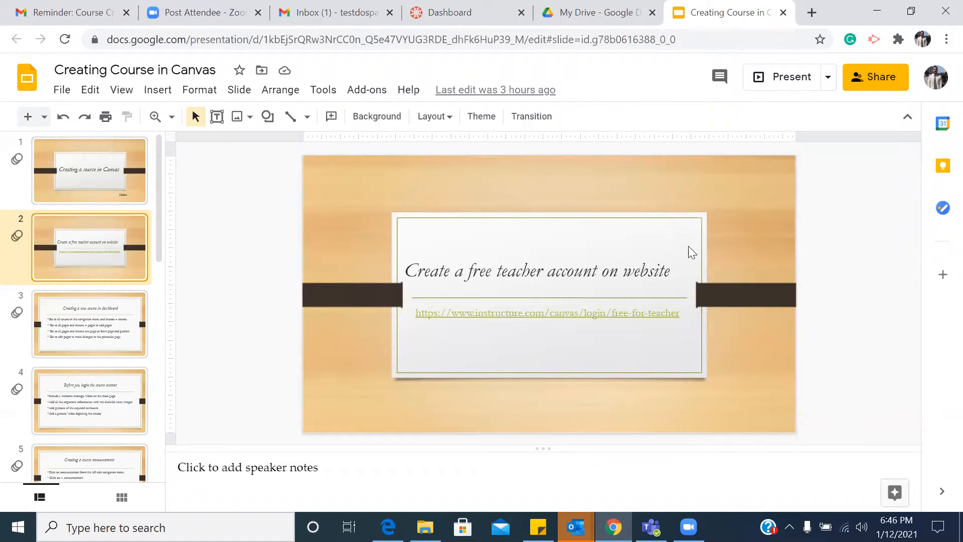
pyautogui.click(800, 89)
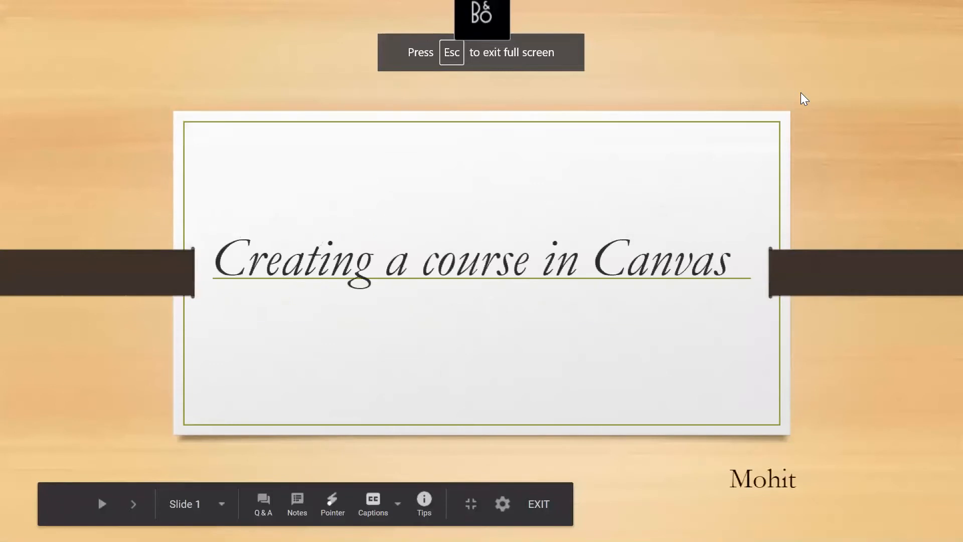
pyautogui.press('Right')
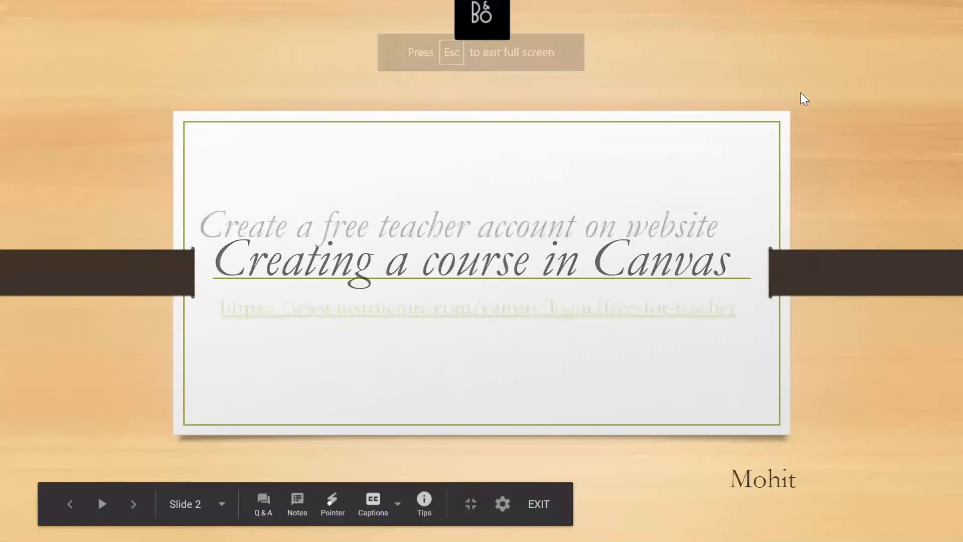
pyautogui.press('Right')
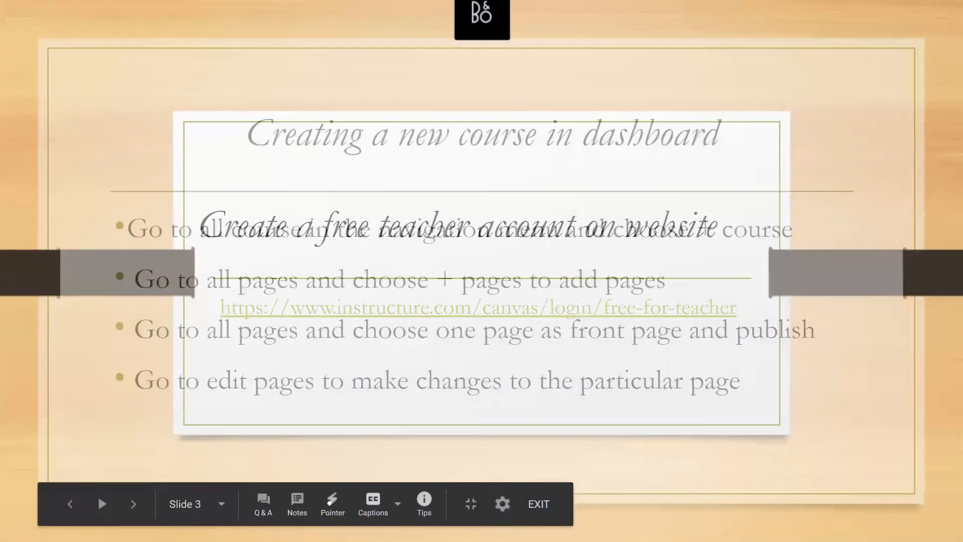
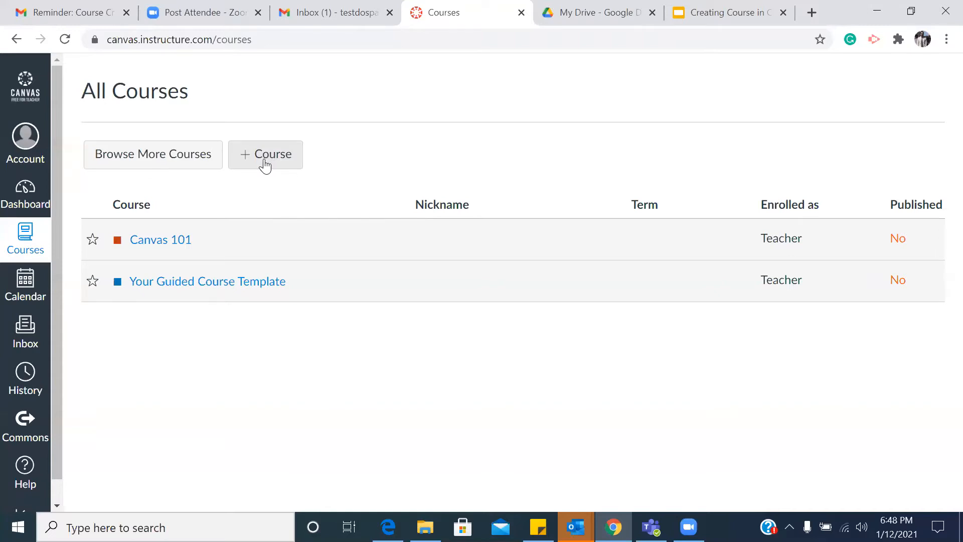
# - Create a new course named Canvas 102 with the Private (Copyrighted) content license
pyautogui.click(264, 160)
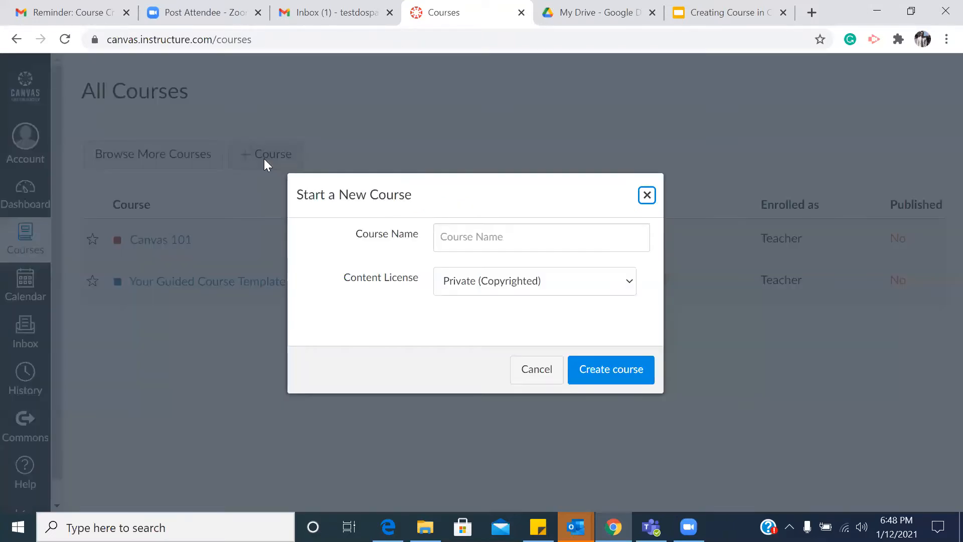
pyautogui.click(547, 244)
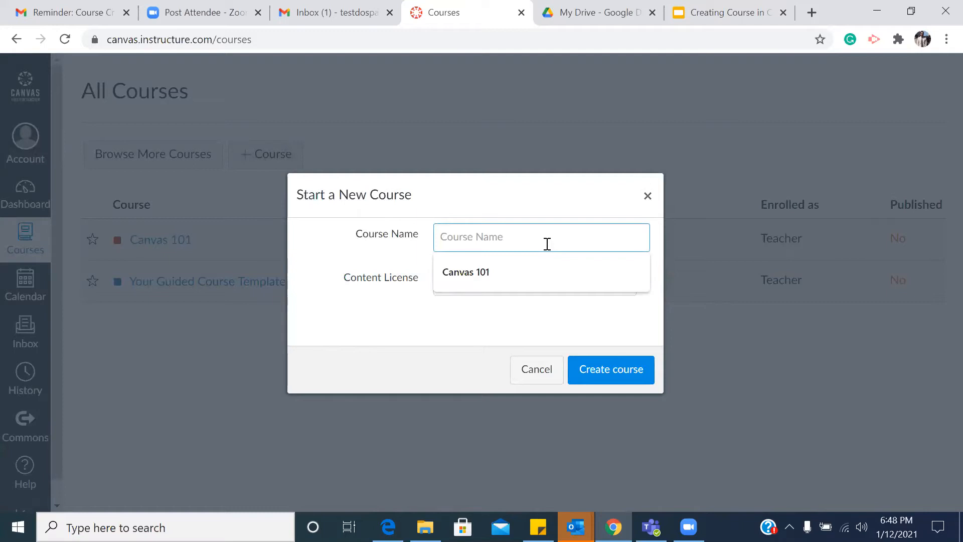
pyautogui.write('Canvas 102')
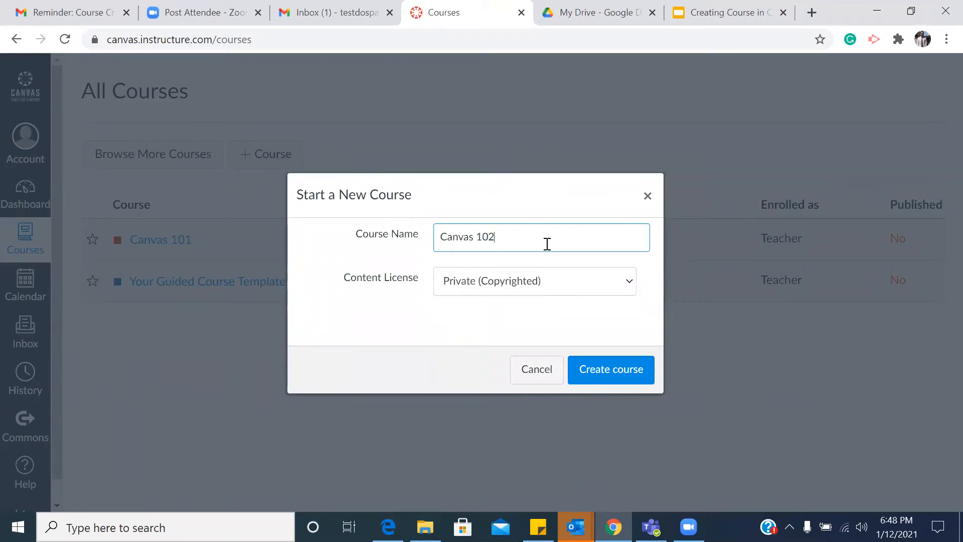
pyautogui.click(627, 283)
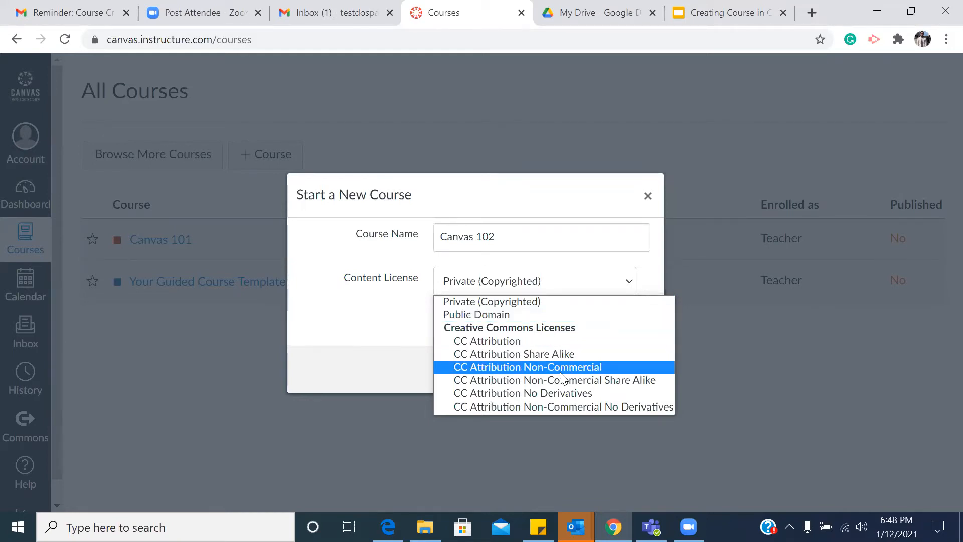
pyautogui.click(512, 302)
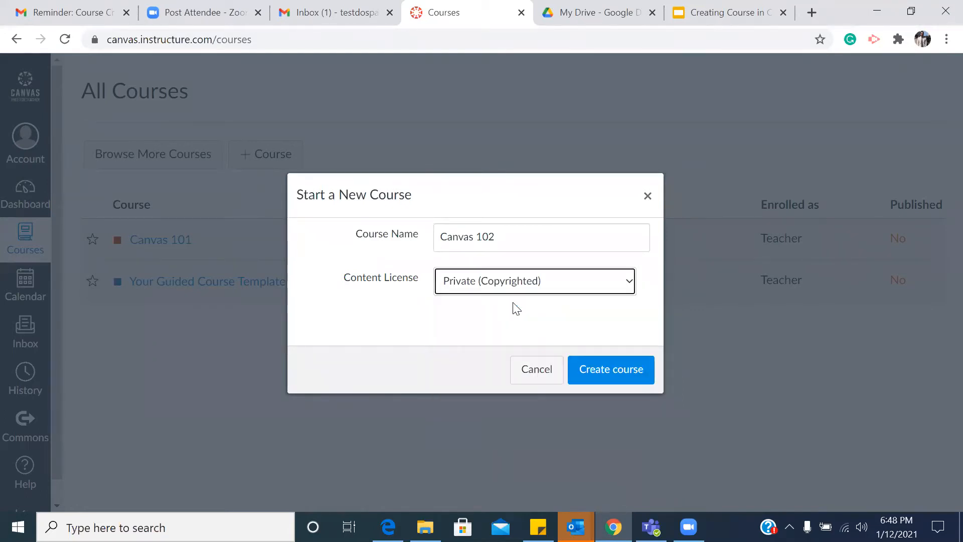
pyautogui.click(610, 373)
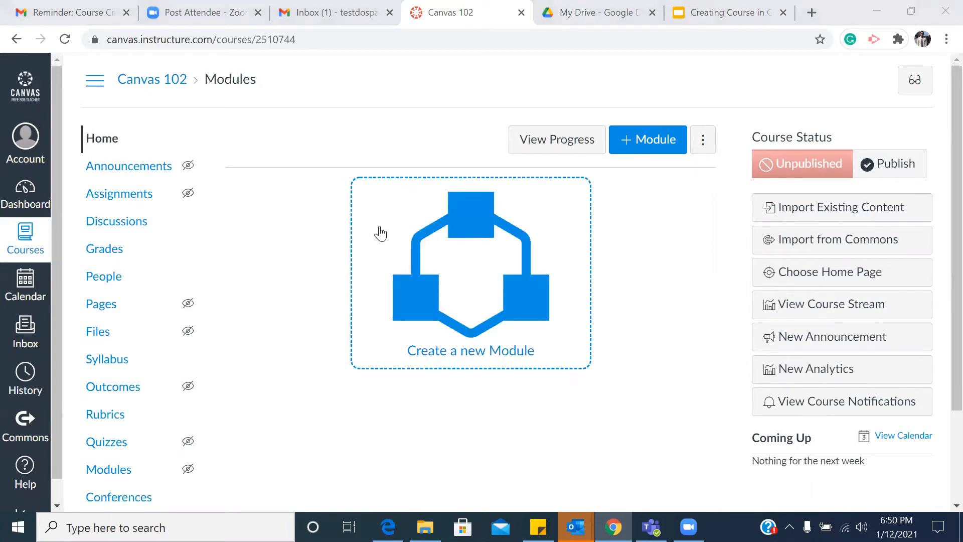
# - Reload the Canvas 102 course home and return to the dashboard to look over the unpublished course cards
pyautogui.click(152, 86)
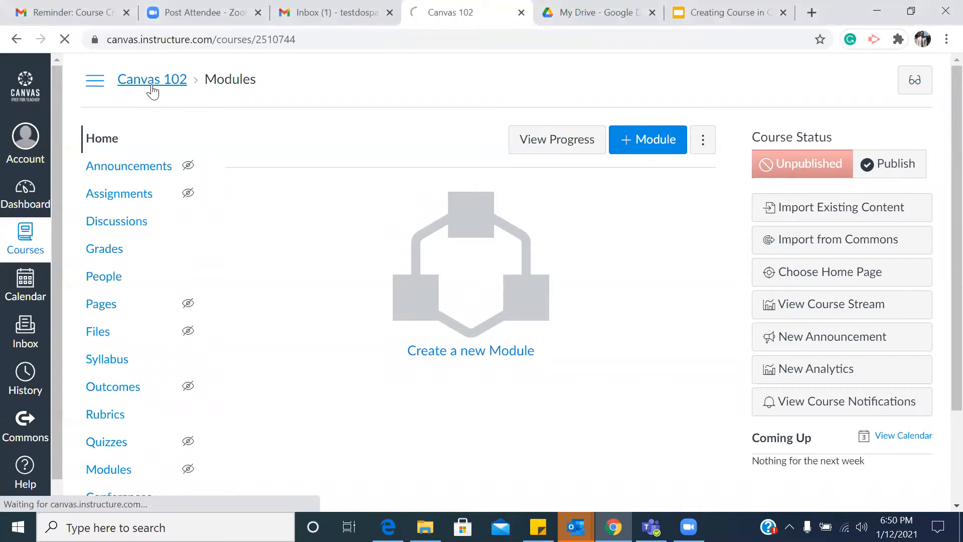
pyautogui.click(21, 205)
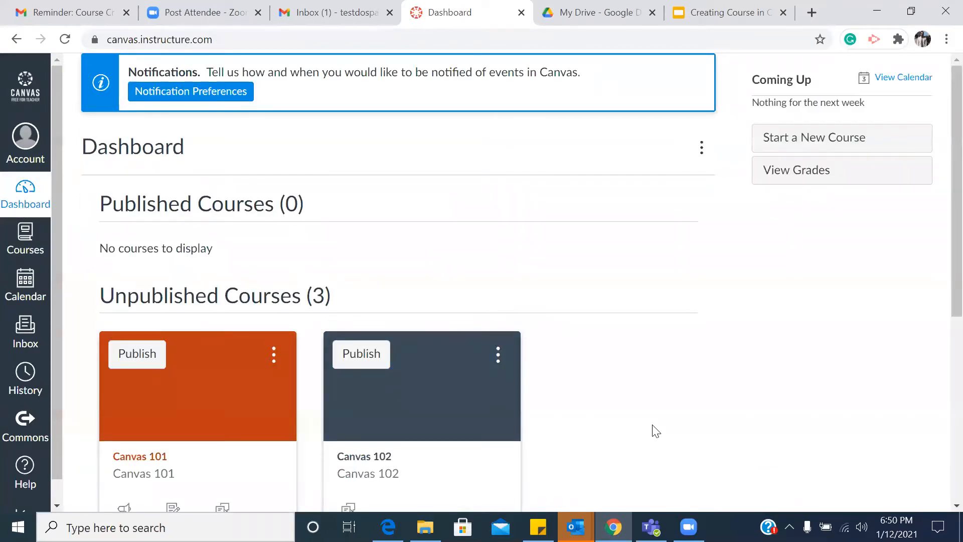
pyautogui.scroll(-7, 655, 430)
pyautogui.scroll(4, 655, 430)
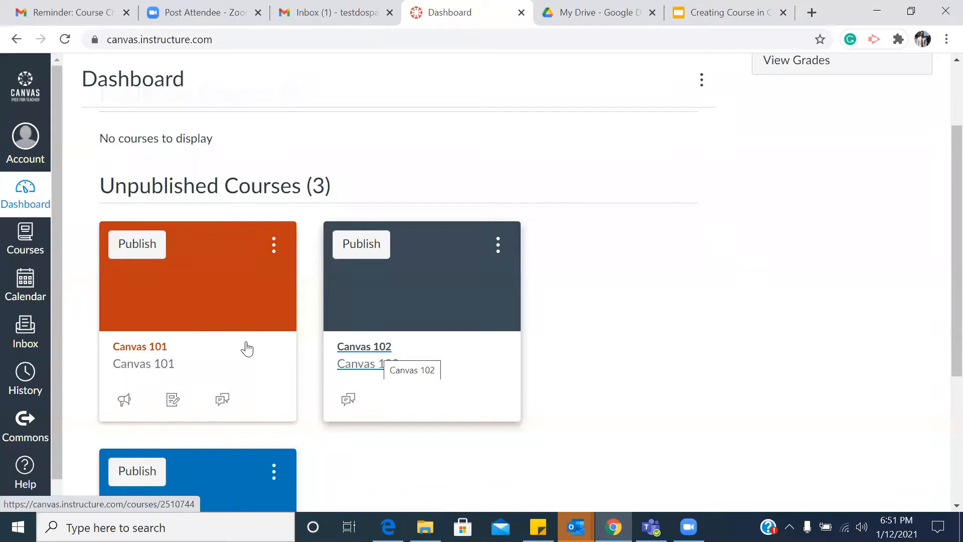
# - Open the Canvas 101 course and look over its home page, course navigation links and course status options
pyautogui.click(153, 347)
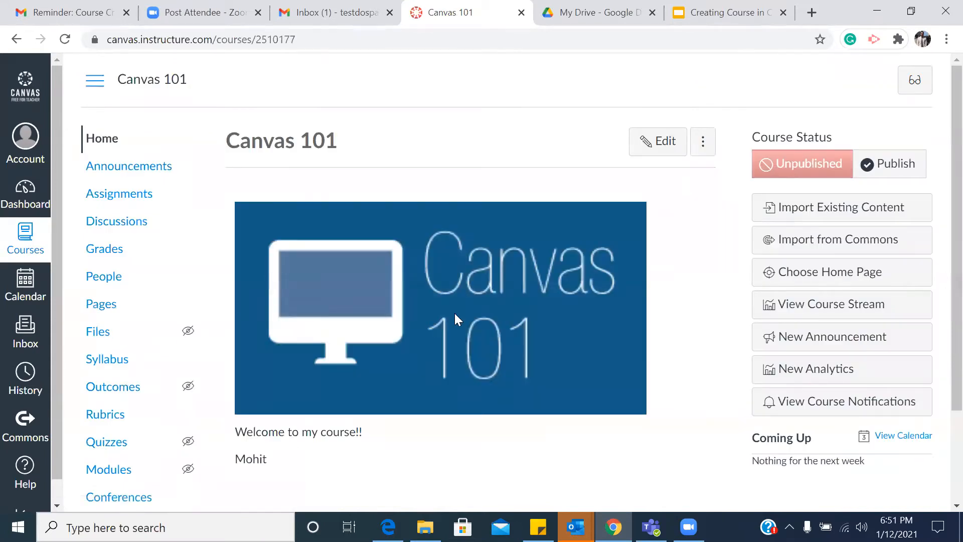
pyautogui.scroll(-2, 455, 313)
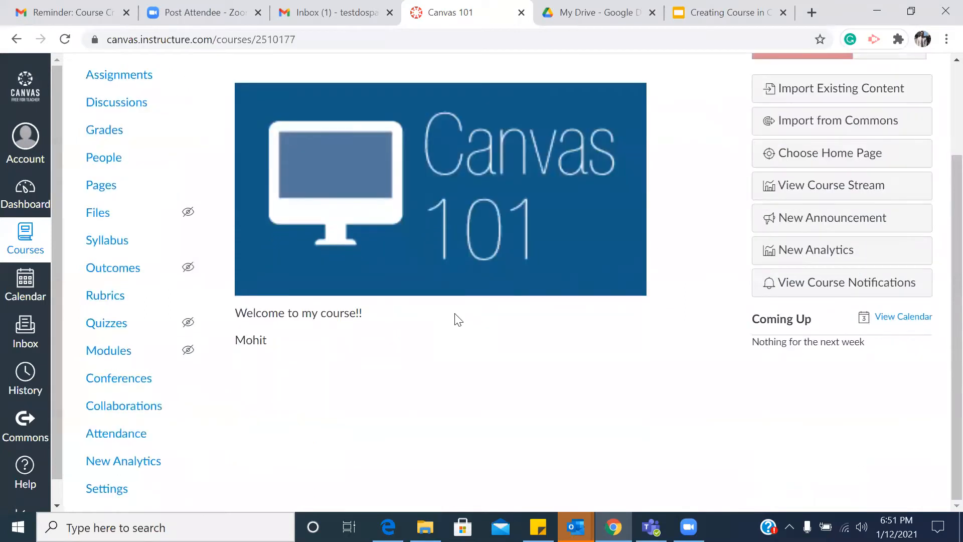
pyautogui.scroll(2, 458, 319)
pyautogui.scroll(-2, 454, 313)
pyautogui.scroll(2, 454, 313)
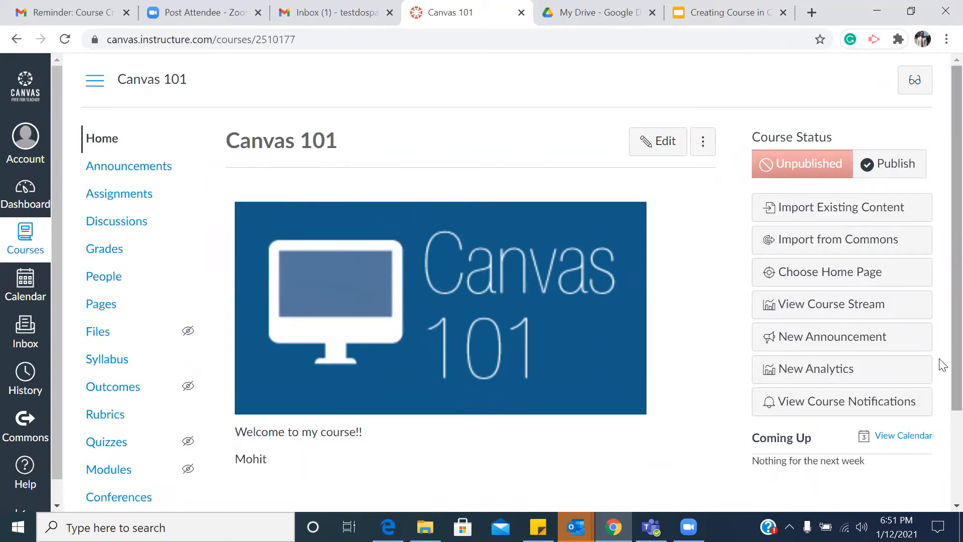
pyautogui.scroll(-2, 941, 371)
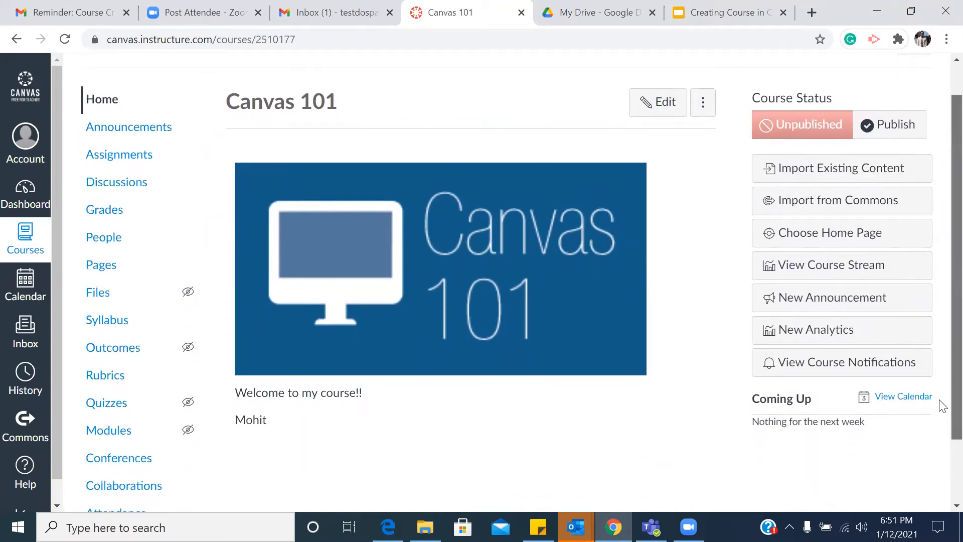
pyautogui.scroll(-2, 942, 441)
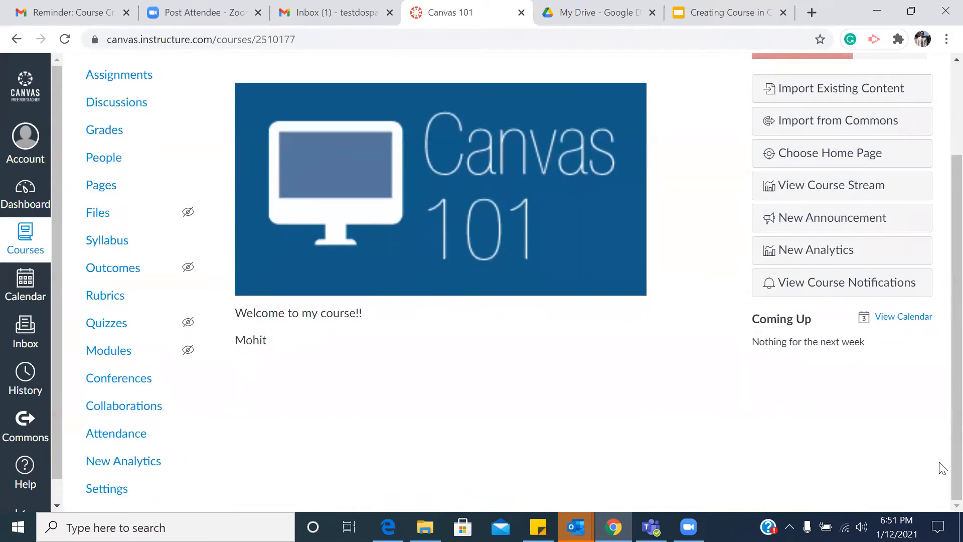
# - Enter Student View from the Canvas 101 course settings and dismiss the student welcome tour
pyautogui.click(90, 492)
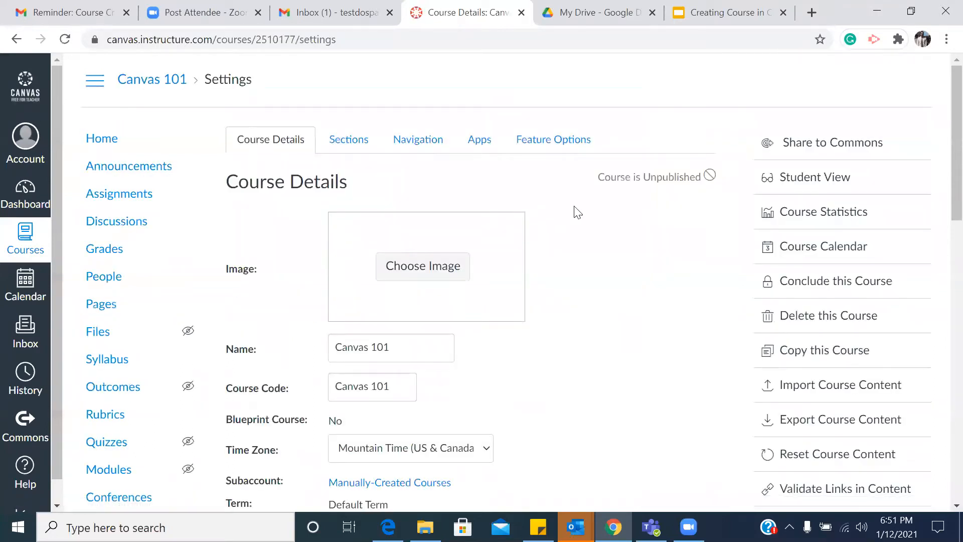
pyautogui.click(803, 188)
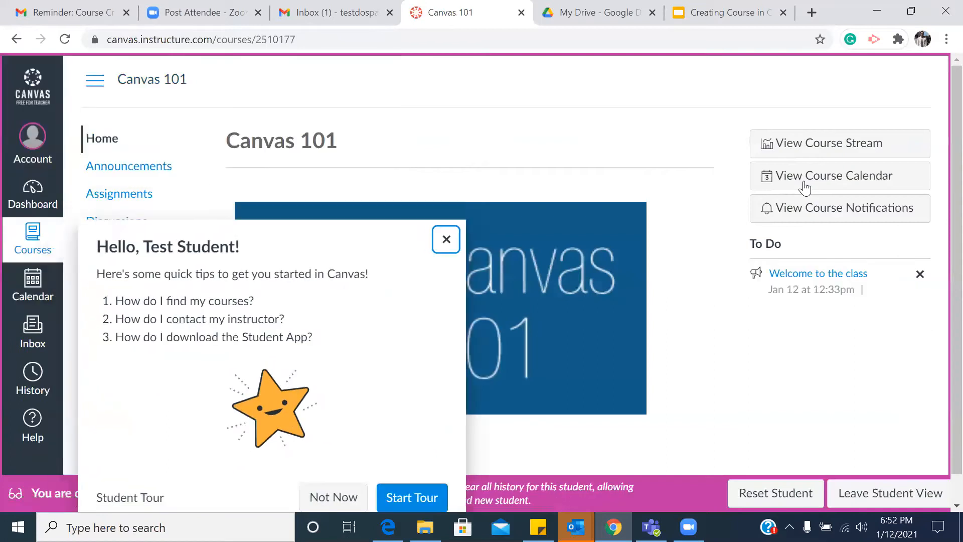
pyautogui.click(449, 245)
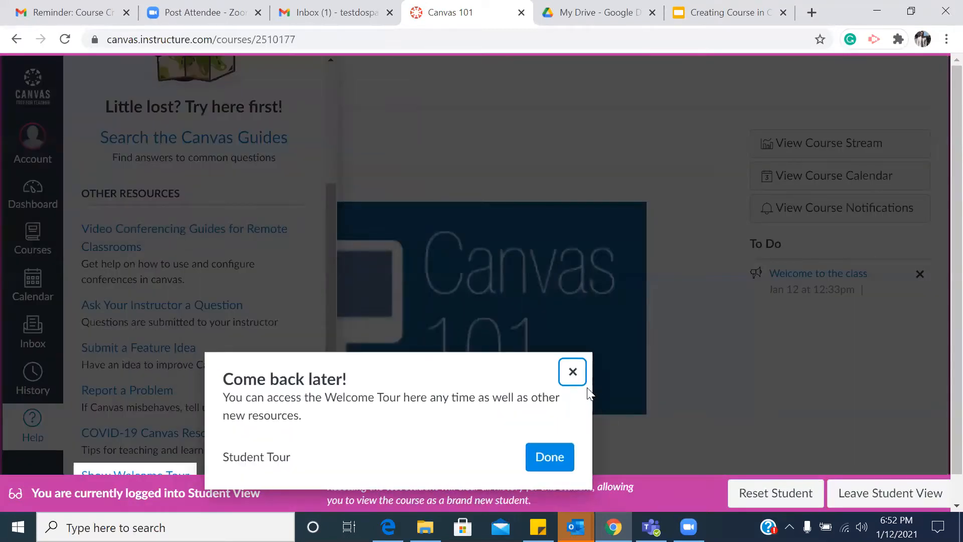
pyautogui.click(562, 456)
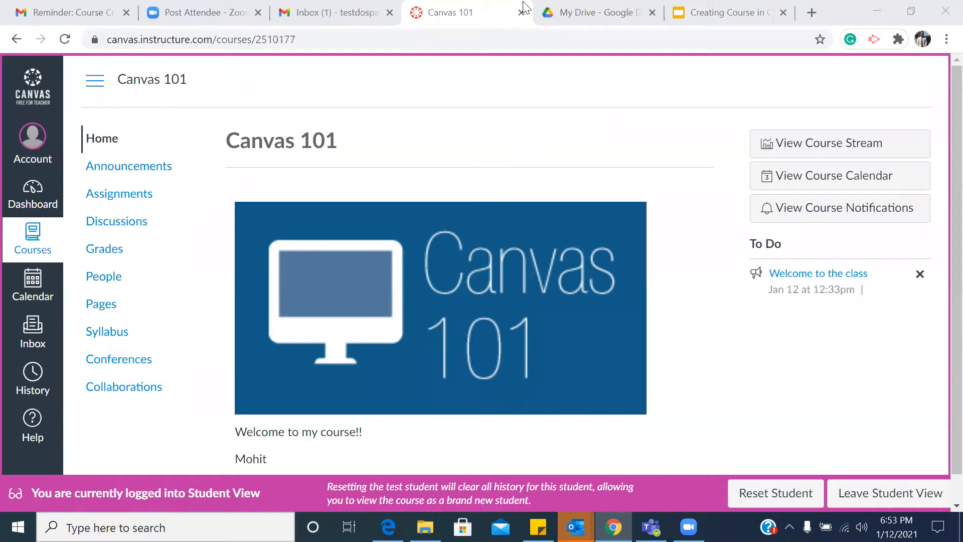
# - Switch to Google Slides, present slides 2 and 3 of Creating Course in Canvas, and end the slideshow
pyautogui.click(730, 12)
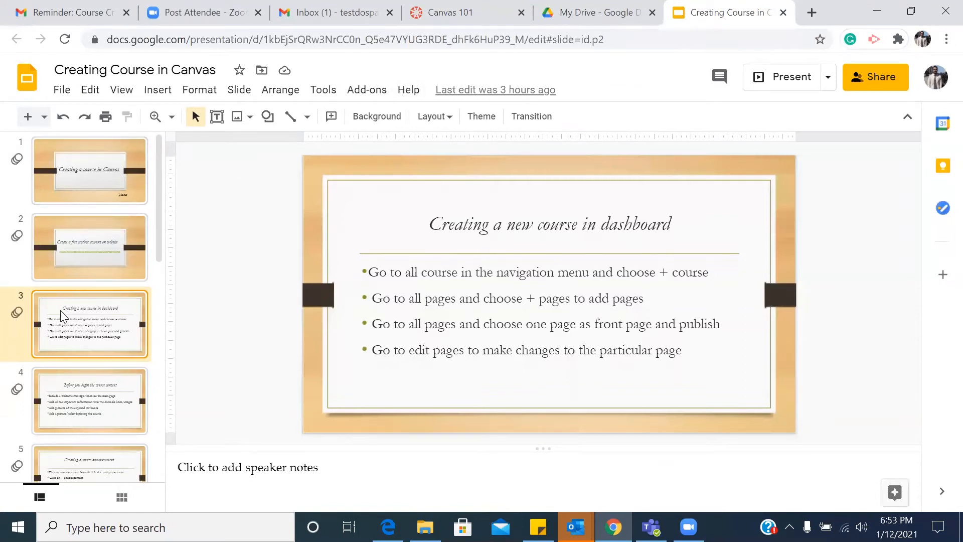
pyautogui.click(94, 247)
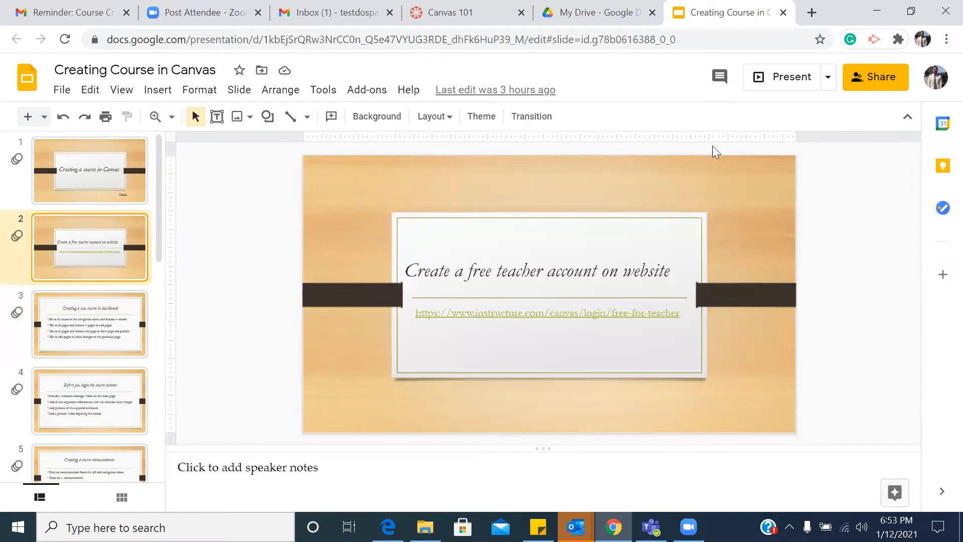
pyautogui.click(785, 77)
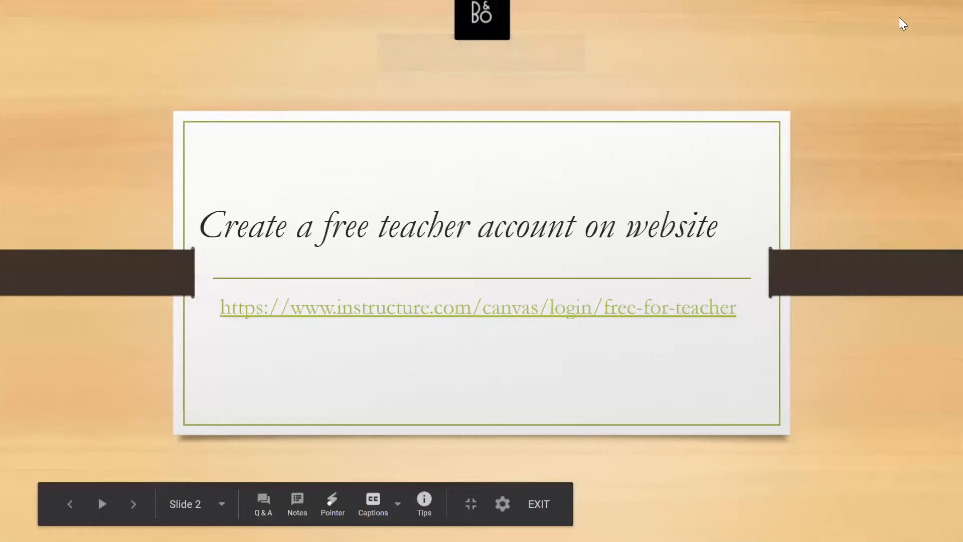
pyautogui.press('Right')
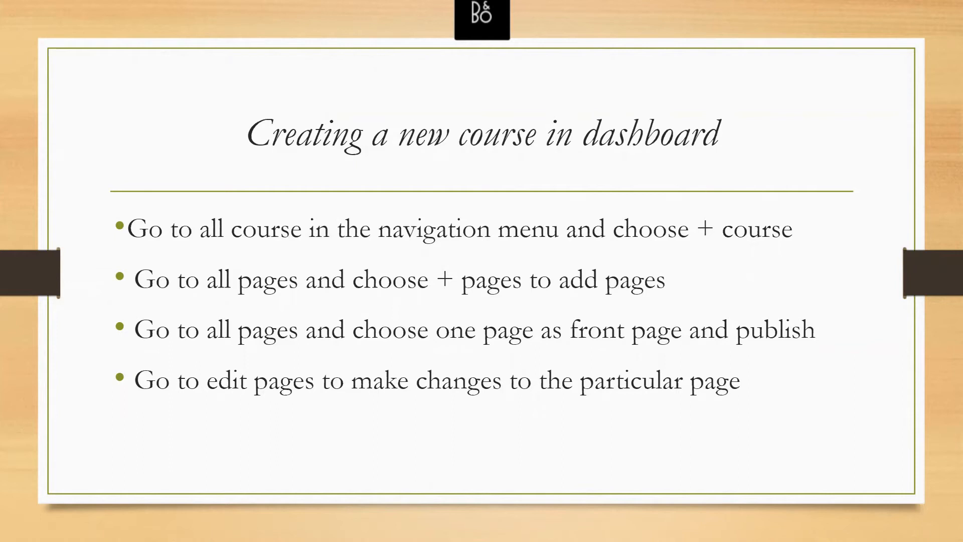
pyautogui.moveTo(458, 518)
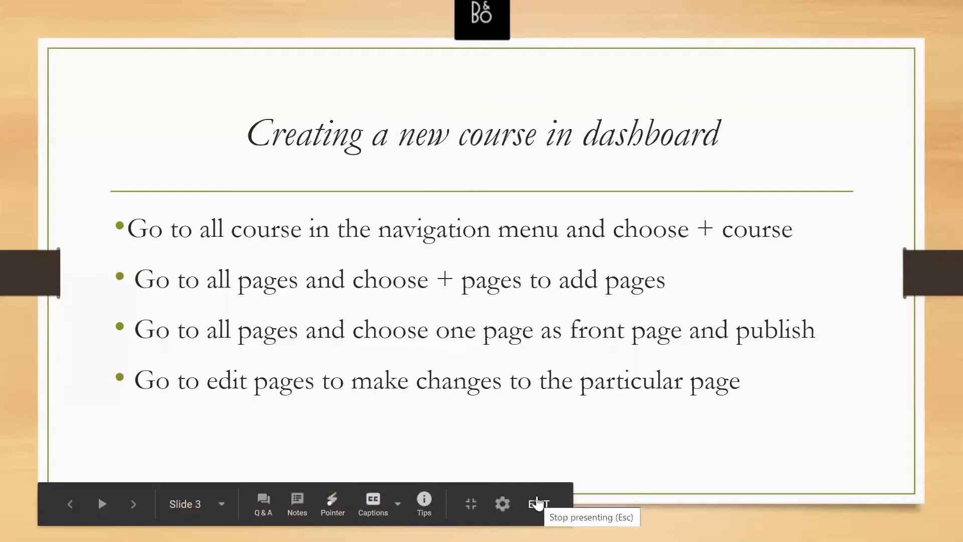
pyautogui.click(537, 501)
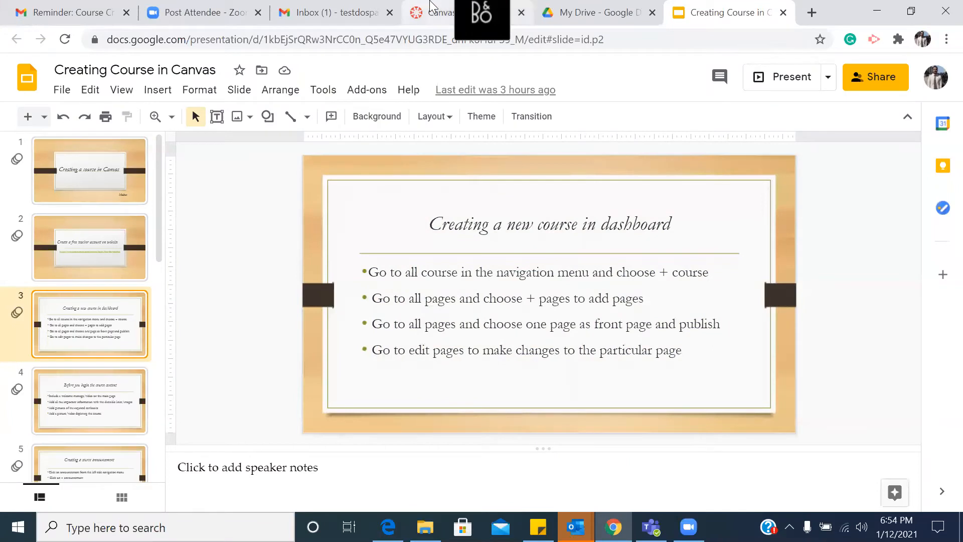
# - Switch back to Canvas, leave Student View in Canvas 101, and open the Canvas 102 course from the dashboard
pyautogui.click(431, 12)
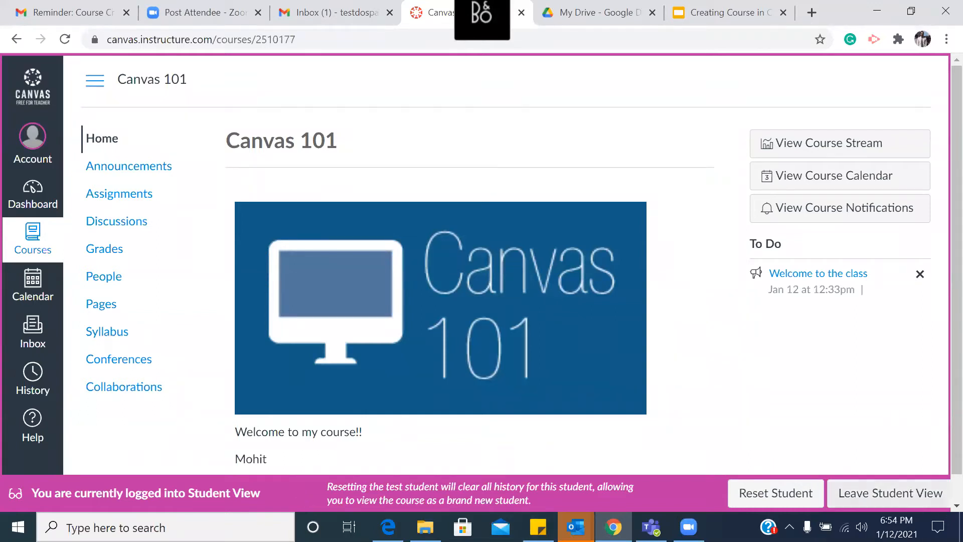
pyautogui.click(885, 505)
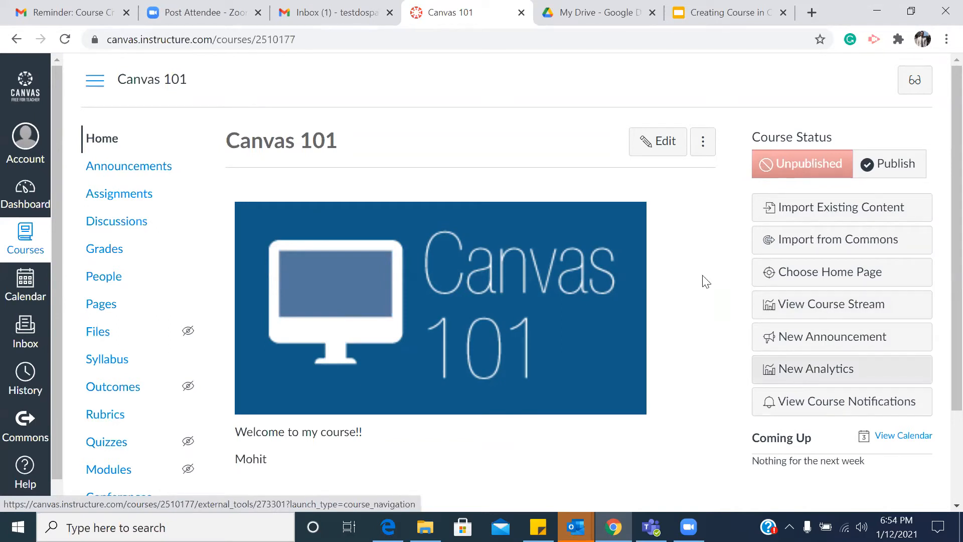
pyautogui.click(11, 196)
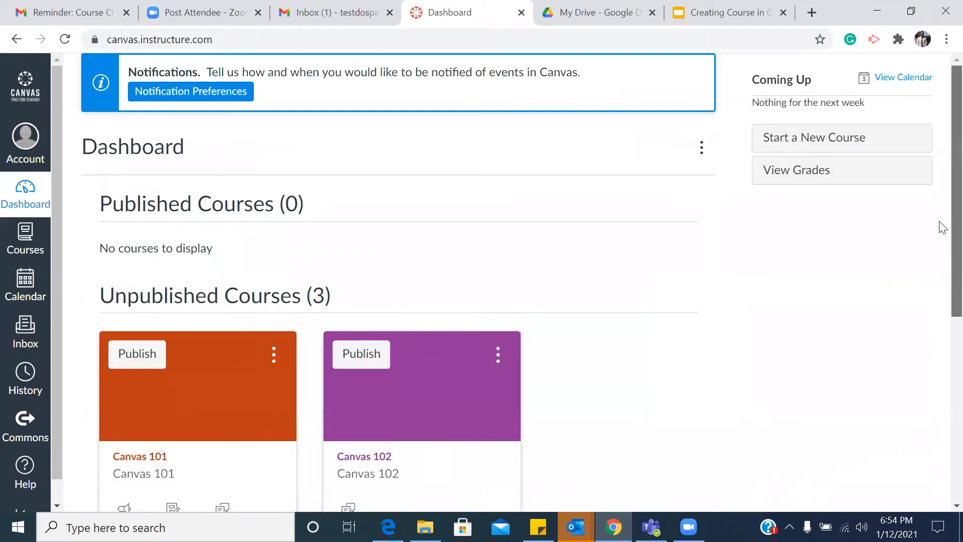
pyautogui.scroll(-2, 943, 227)
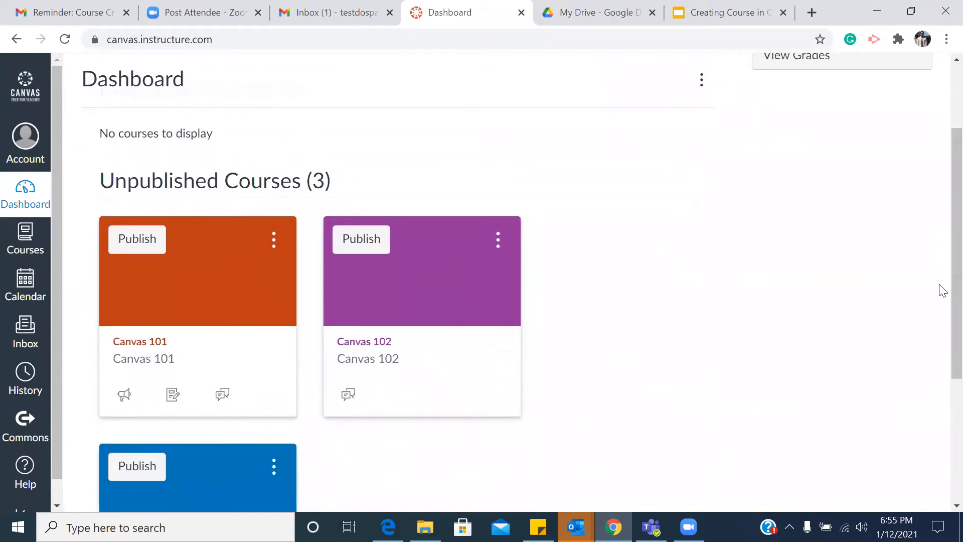
pyautogui.click(376, 320)
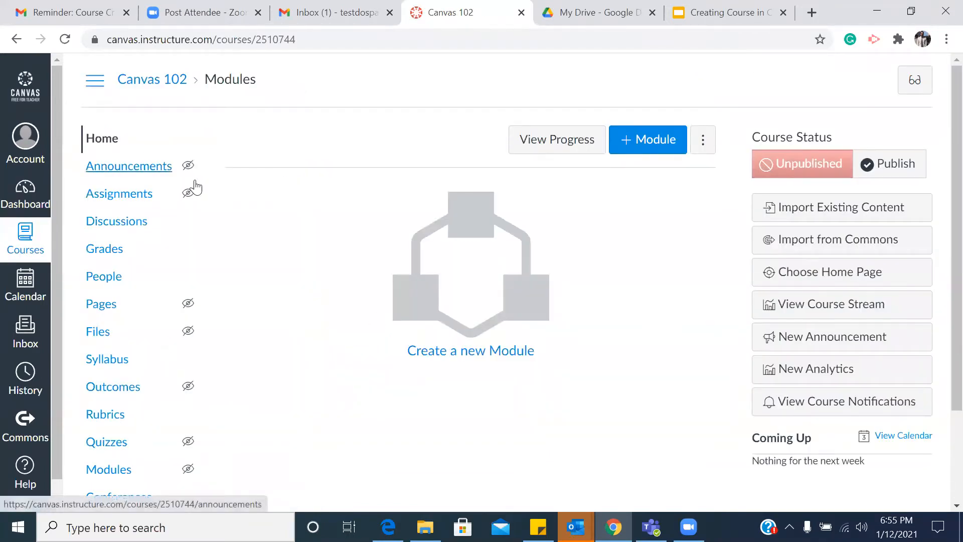
# - Look over the Canvas 102 home page, its hidden course navigation links and the course status options
pyautogui.moveTo(189, 172)
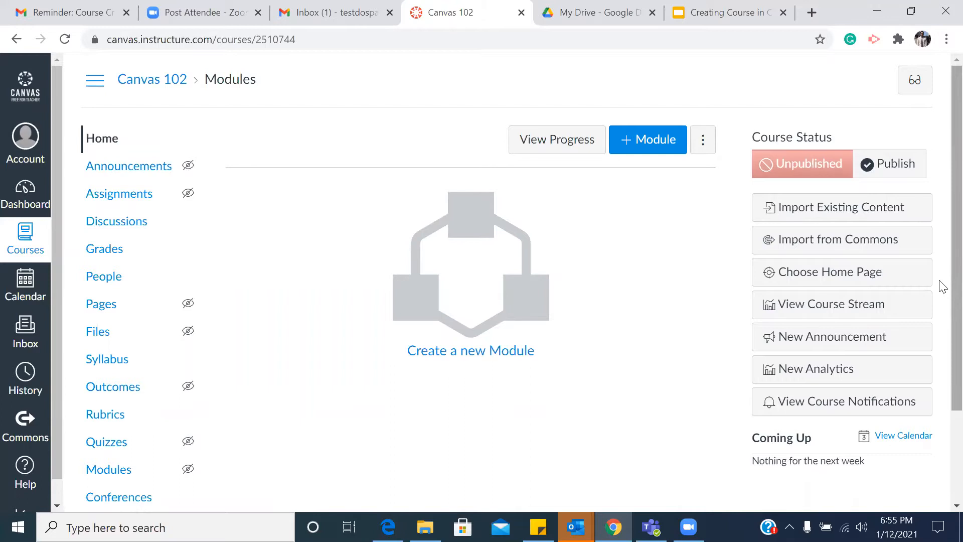
pyautogui.scroll(-2, 942, 286)
pyautogui.scroll(-3, 943, 325)
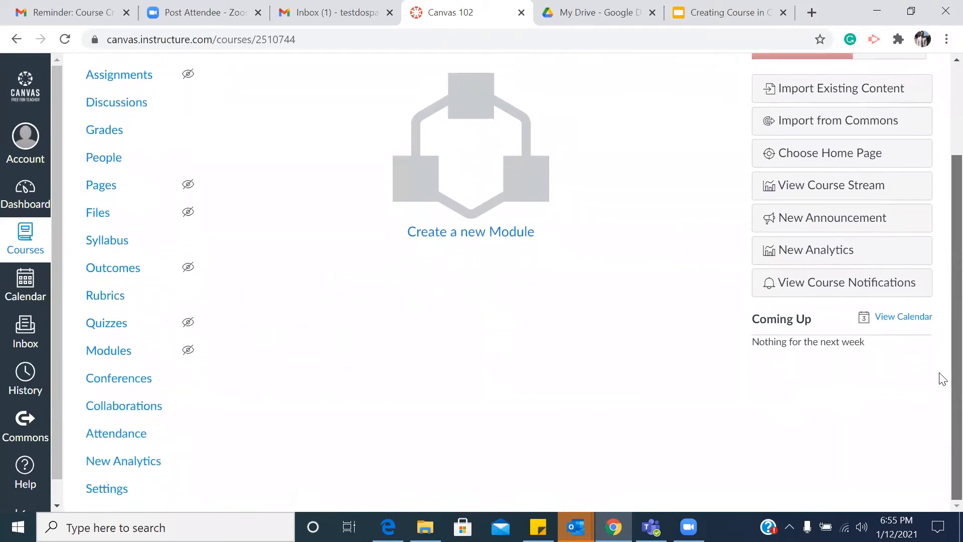
pyautogui.scroll(5, 941, 310)
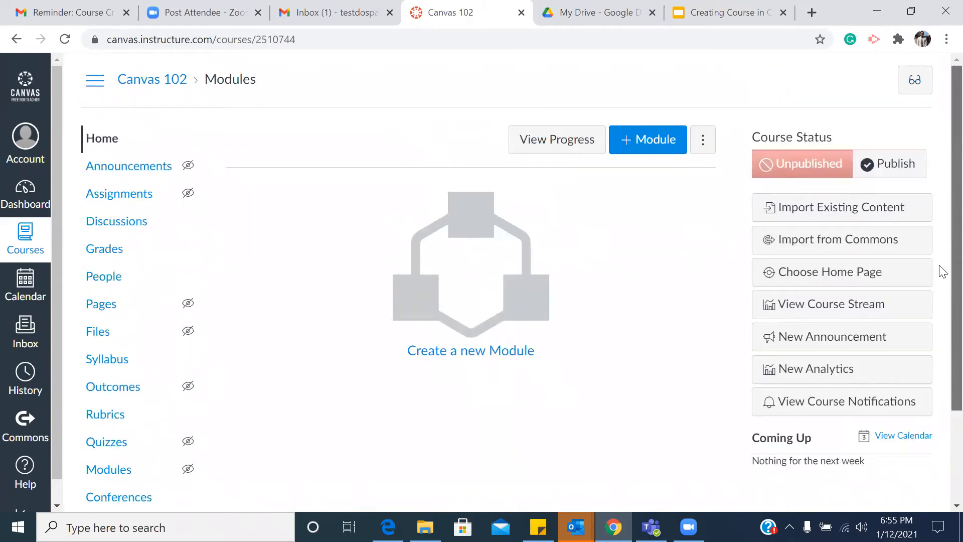
pyautogui.scroll(-1, 939, 291)
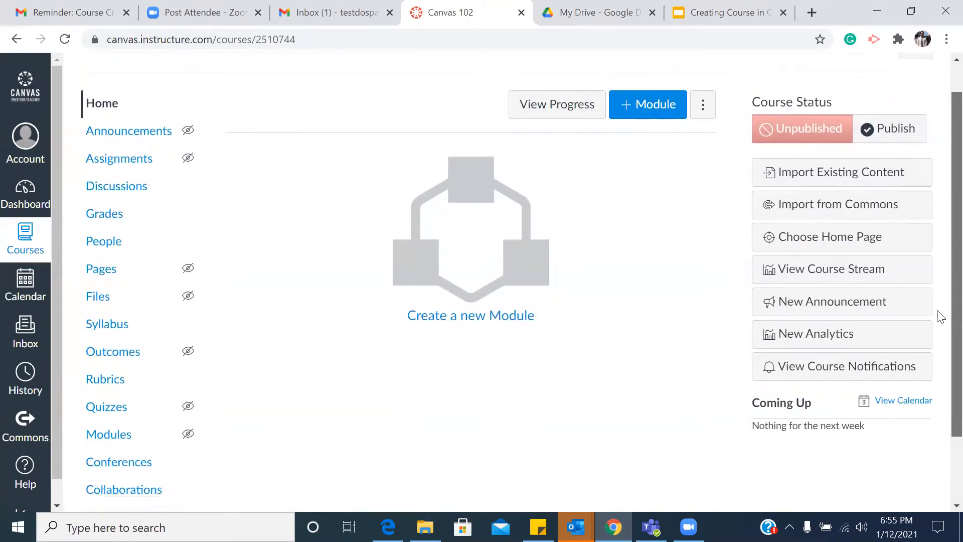
pyautogui.scroll(1, 940, 280)
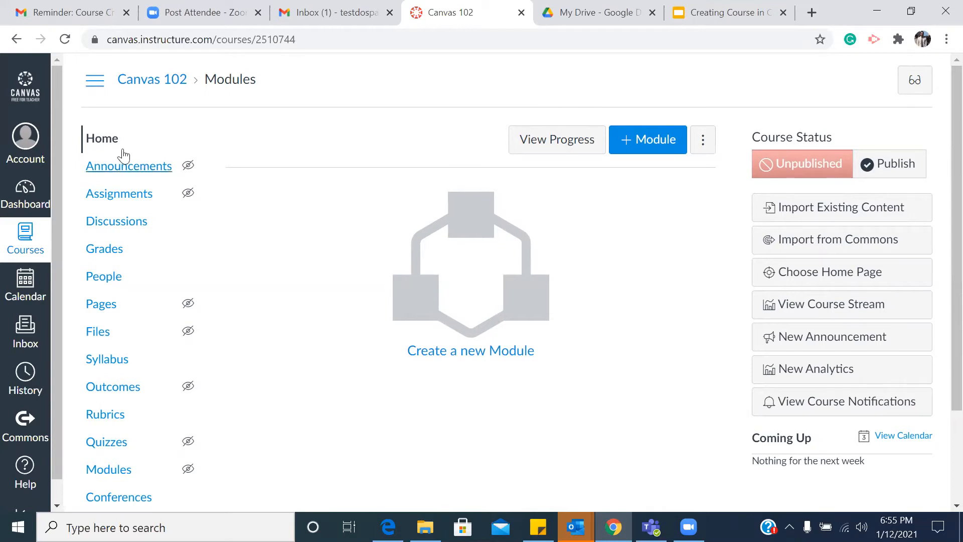
# - Start a new announcement in Canvas 102 with the topic title "Welcome to the class"
pyautogui.click(143, 176)
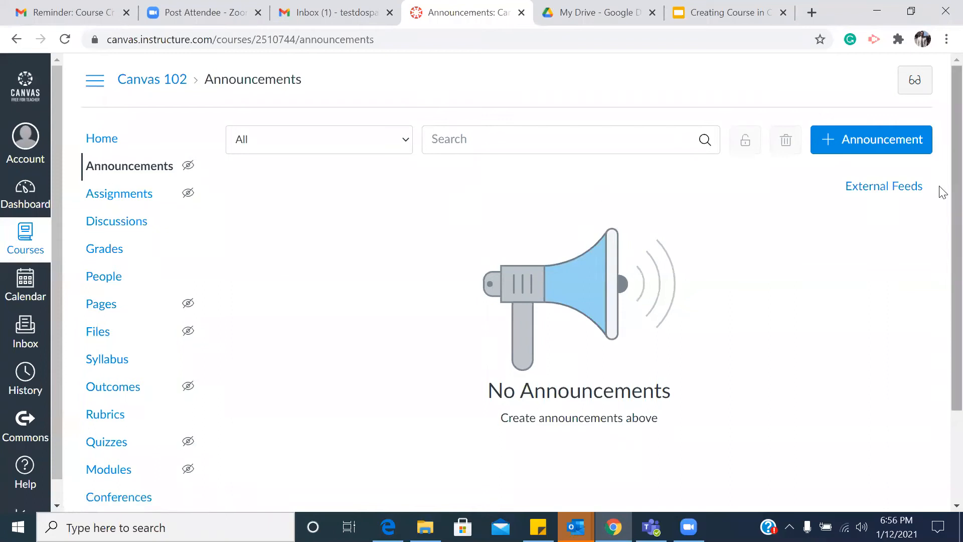
pyautogui.click(885, 145)
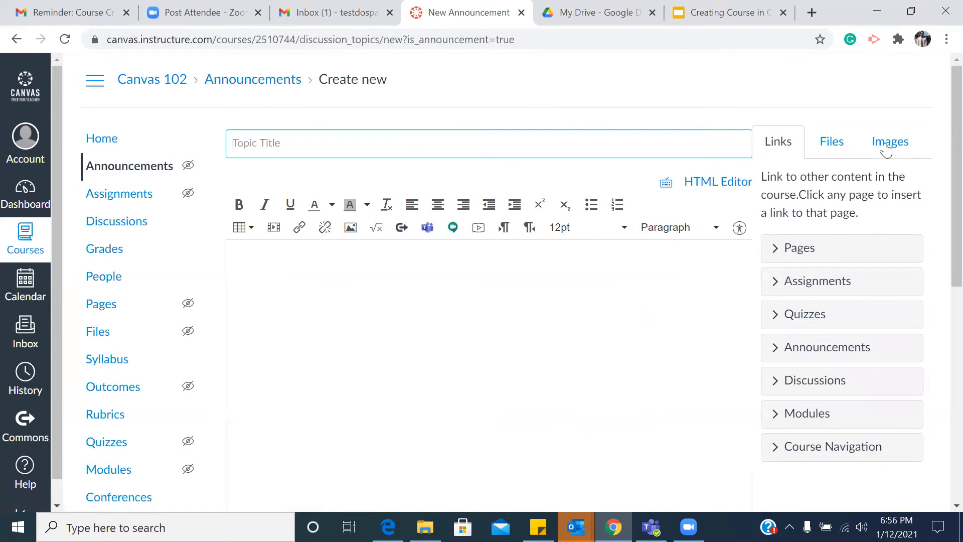
pyautogui.click(284, 138)
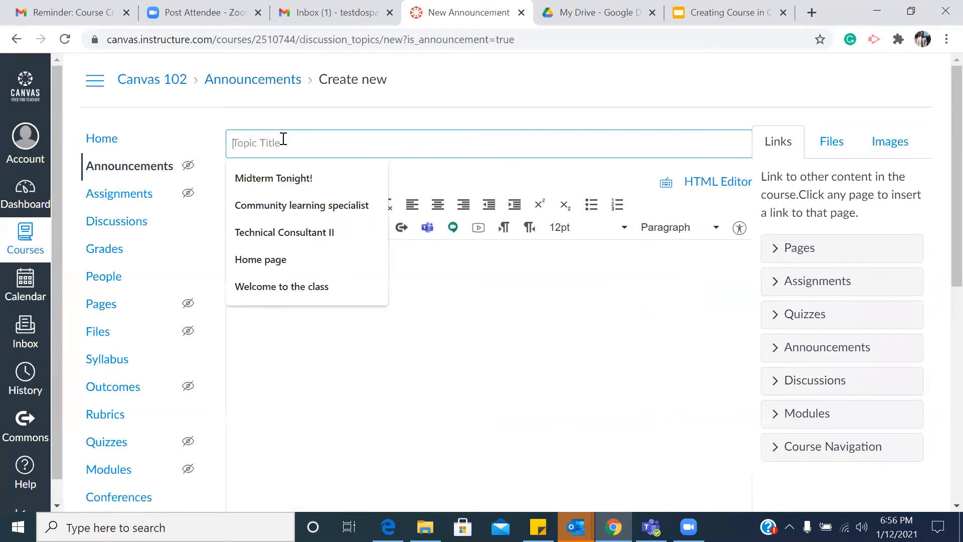
pyautogui.write('Welcome to the class')
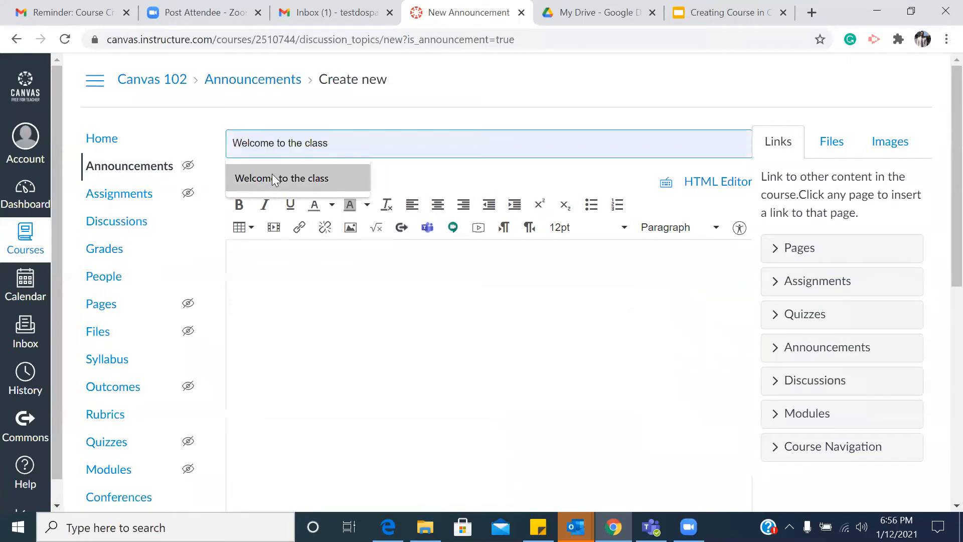
pyautogui.click(272, 175)
# - Write "Hi, this is canvas 102" followed by a row of dots as the first line of the announcement body
pyautogui.click(389, 285)
pyautogui.write('Hi<')
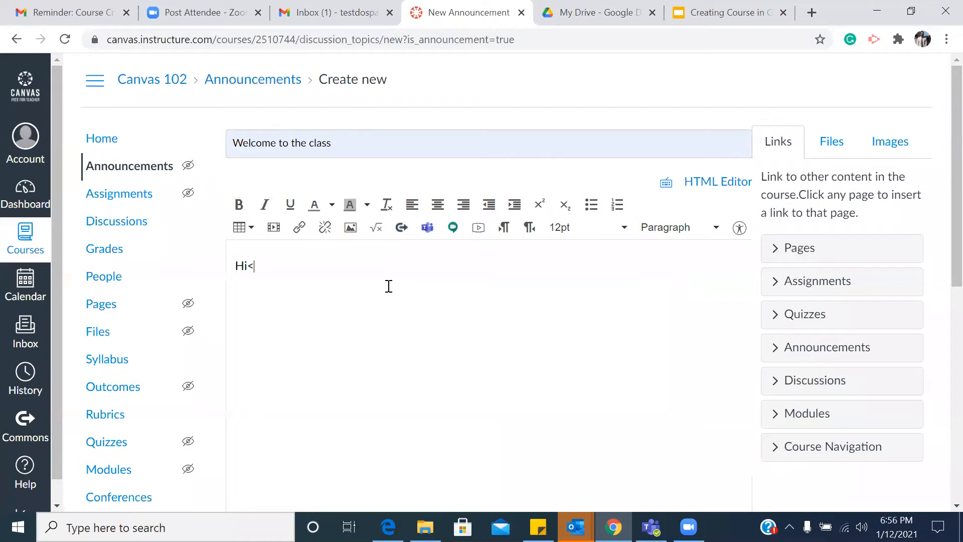
pyautogui.press('BackSpace')
pyautogui.write('the')
pyautogui.press('BackSpace')
pyautogui.press('BackSpace')
pyautogui.press('BackSpace')
pyautogui.press('BackSpace')
pyautogui.write('tis')
pyautogui.press('BackSpace')
pyautogui.press('BackSpace')
pyautogui.press('BackSpace')
pyautogui.write('his is canvas 102')
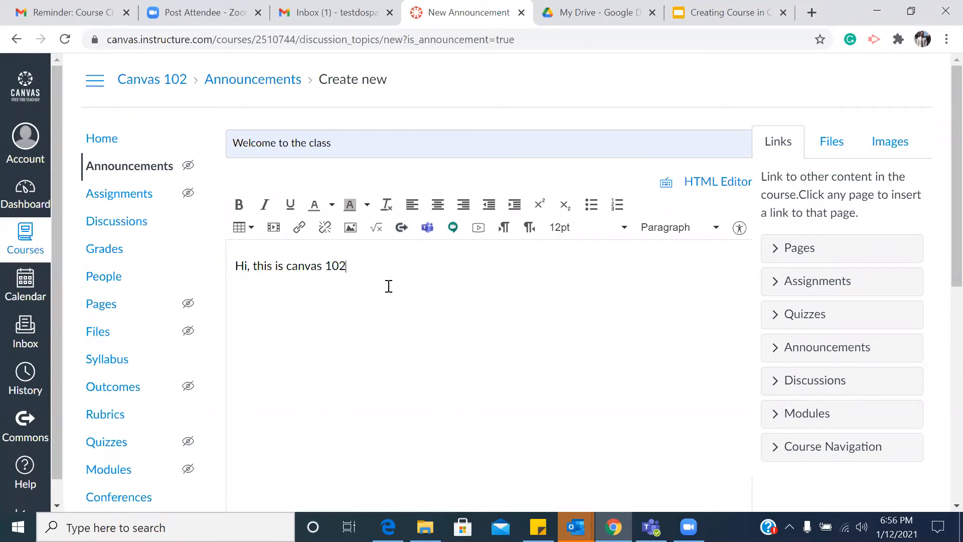
pyautogui.write('...............................................')
# - Add a second line to the announcement body reading "My information" followed by a row of dots
pyautogui.scroll(-6, 389, 286)
pyautogui.scroll(6, 388, 286)
pyautogui.write('Your')
pyautogui.press('BackSpace')
pyautogui.press('BackSpace')
pyautogui.press('BackSpace')
pyautogui.press('BackSpace')
pyautogui.write('May')
pyautogui.press('BackSpace')
pyautogui.press('BackSpace')
pyautogui.write('y info')
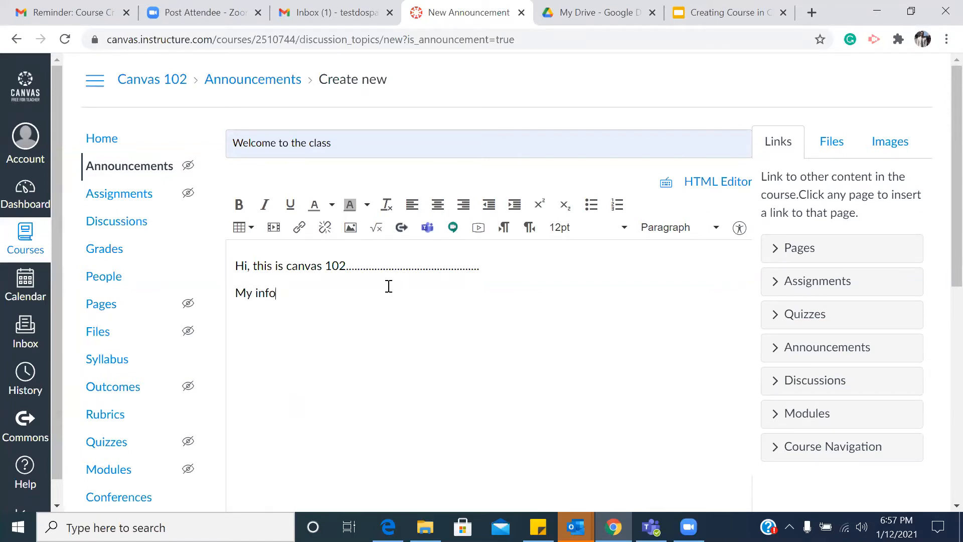
pyautogui.write('rmation ...........................')
# - Add the closing line "enjoy the class" to the announcement body, separated by a blank line
pyautogui.write('Bej')
pyautogui.press('BackSpace')
pyautogui.press('BackSpace')
pyautogui.press('BackSpace')
pyautogui.write('enjoy the c,ou')
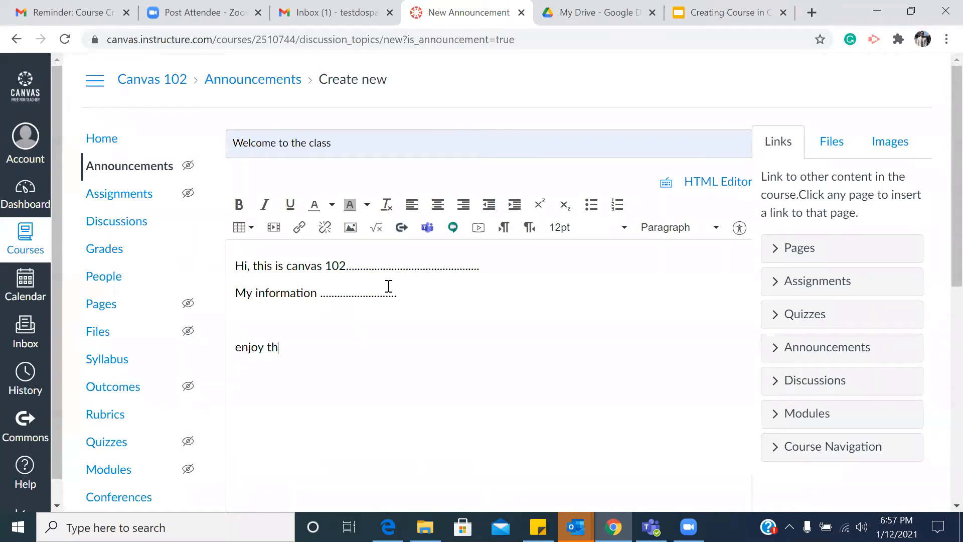
pyautogui.press('BackSpace')
pyautogui.press('BackSpace')
pyautogui.press('BackSpace')
pyautogui.write('lassa')
pyautogui.press('BackSpace')
pyautogui.press('BackSpace')
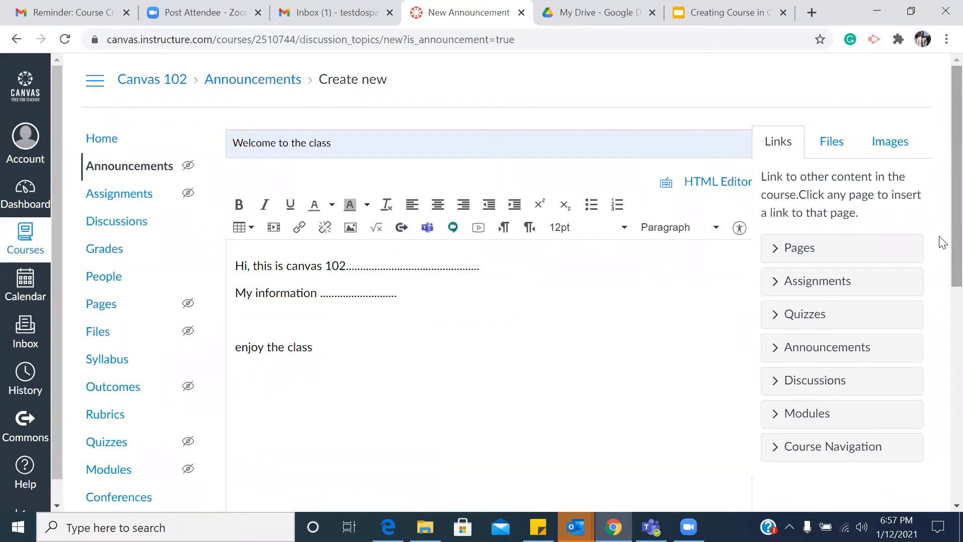
# - Review the announcement form, including the message, the Post to sections, the attachment field and the posting options
pyautogui.scroll(-1, 942, 245)
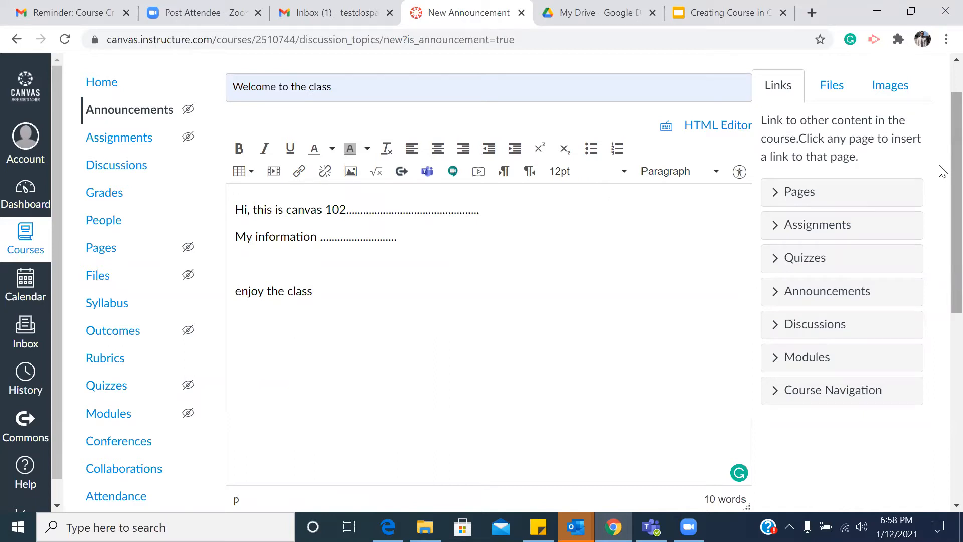
pyautogui.scroll(-5, 941, 208)
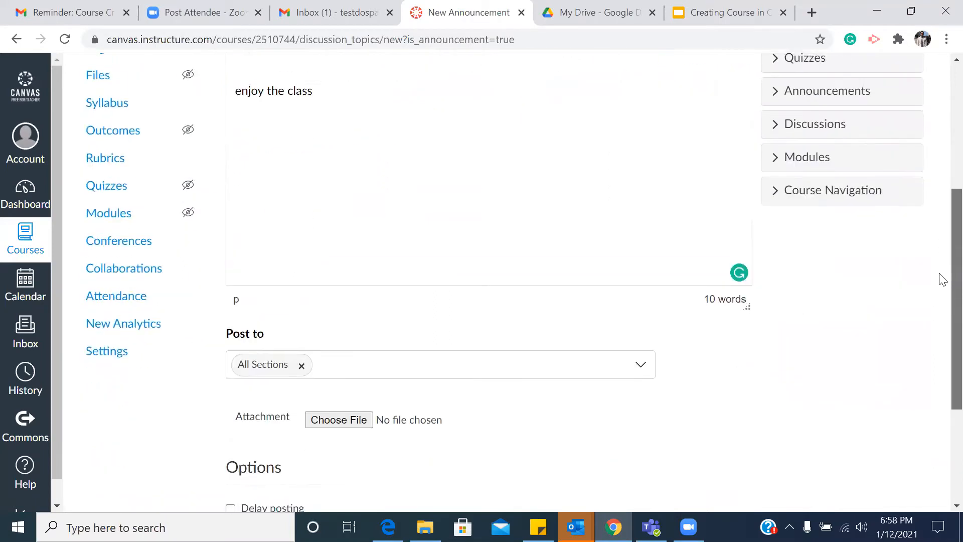
pyautogui.scroll(-3, 941, 279)
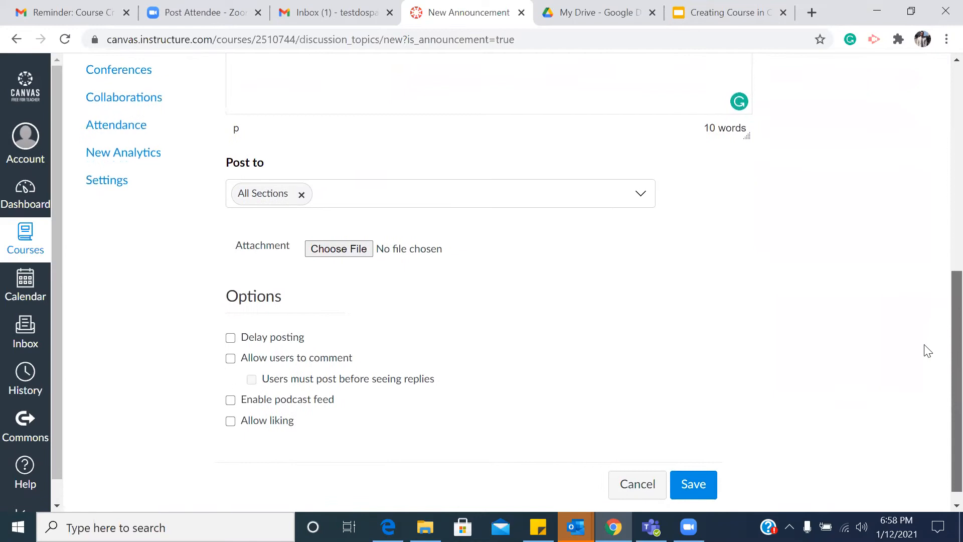
pyautogui.scroll(3, 939, 296)
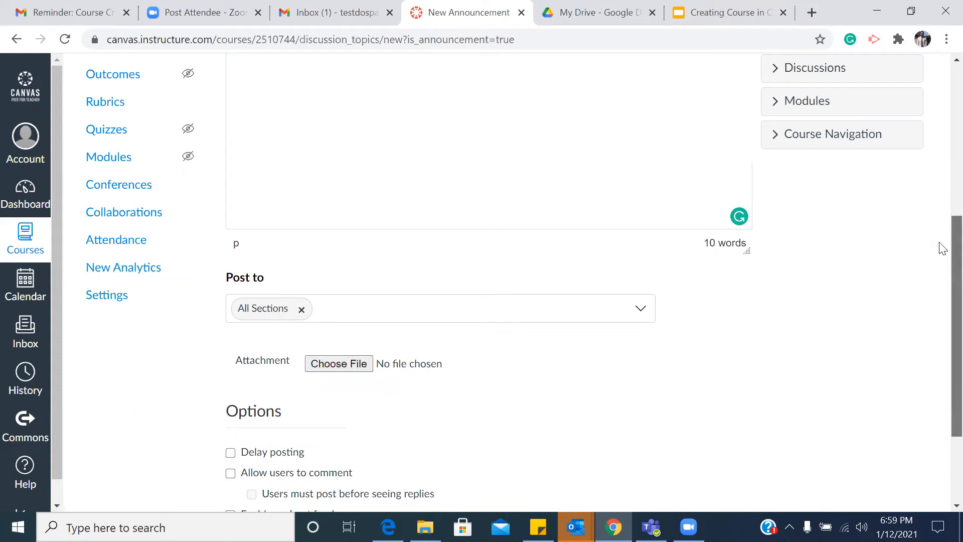
pyautogui.scroll(-3, 941, 248)
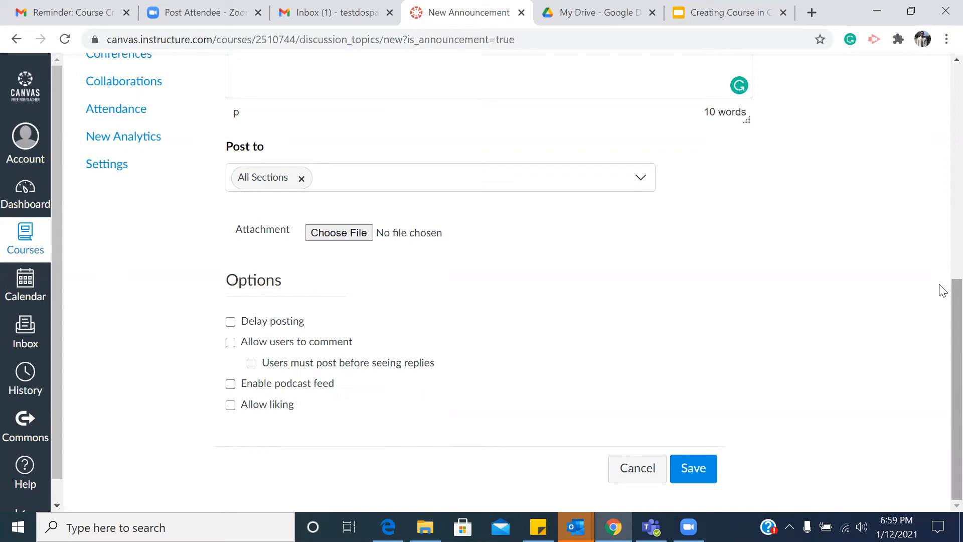
pyautogui.moveTo(939, 285); pyautogui.dragTo(939, 114)
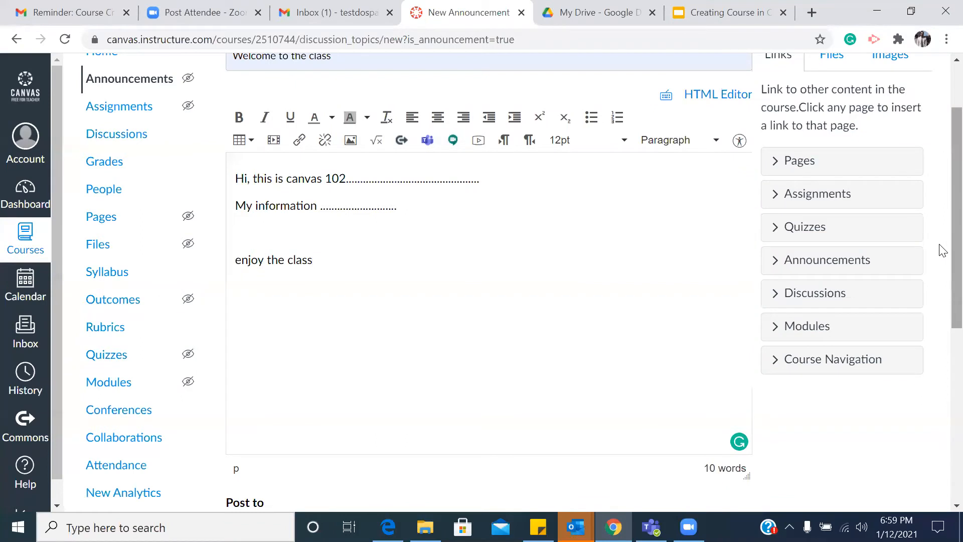
pyautogui.scroll(-5, 942, 251)
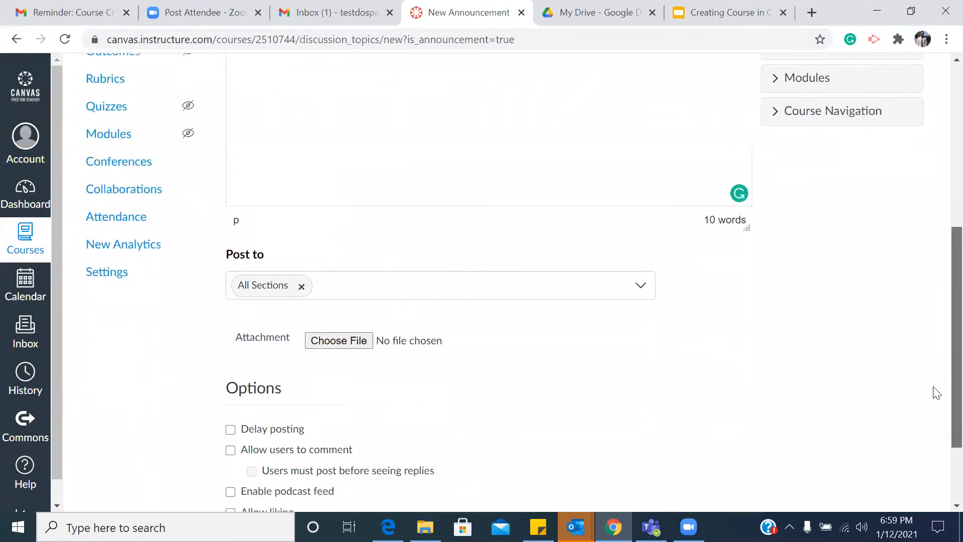
pyautogui.scroll(-1, 936, 393)
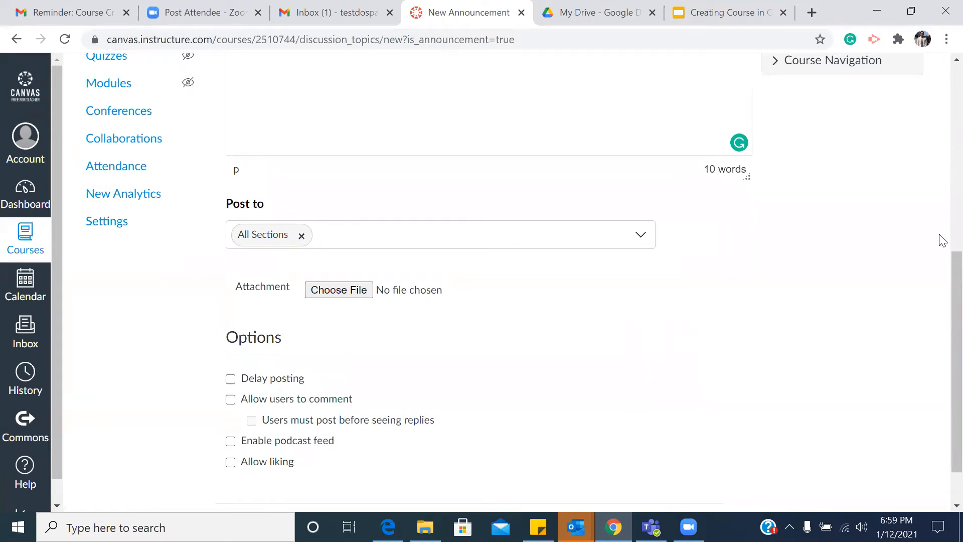
pyautogui.moveTo(939, 269); pyautogui.dragTo(943, 60)
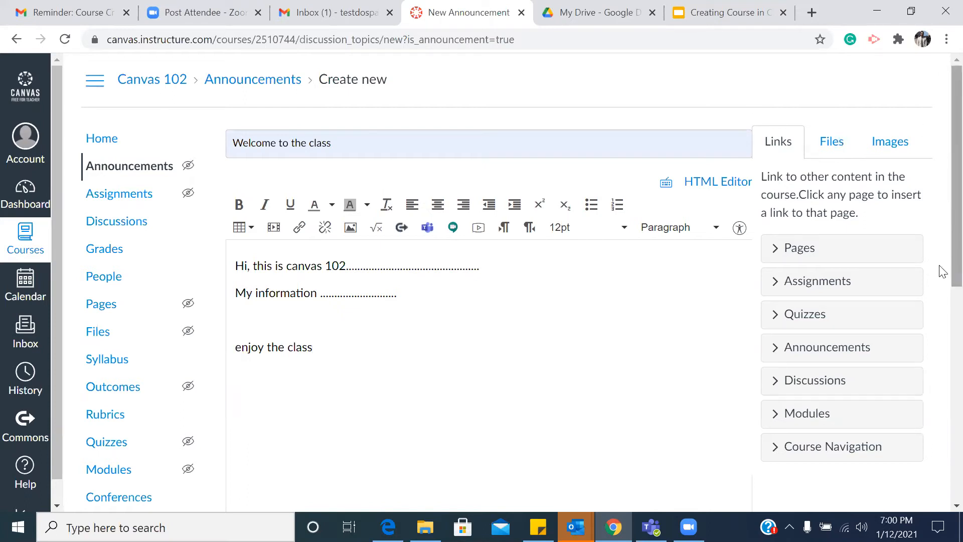
pyautogui.scroll(-8, 937, 361)
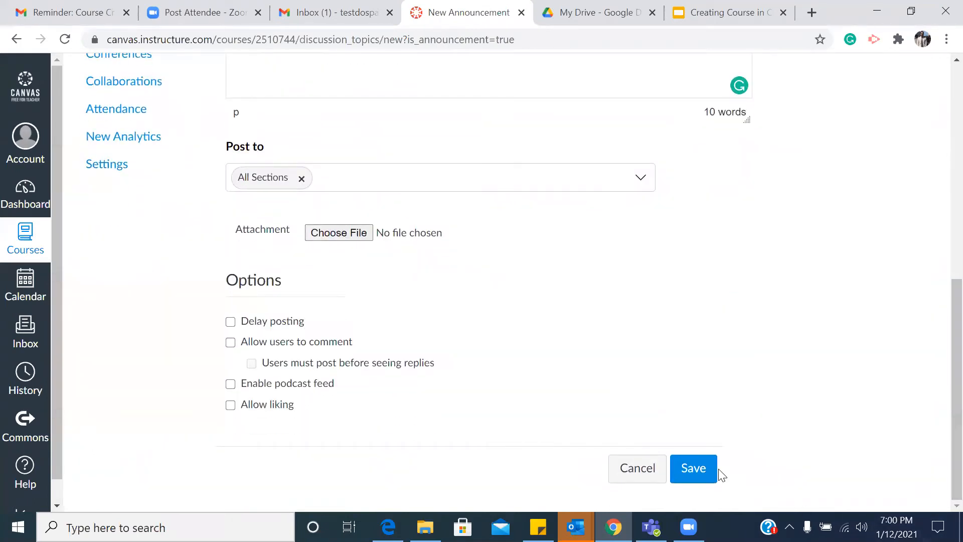
# - Save the "Welcome to the class" announcement
pyautogui.click(703, 471)
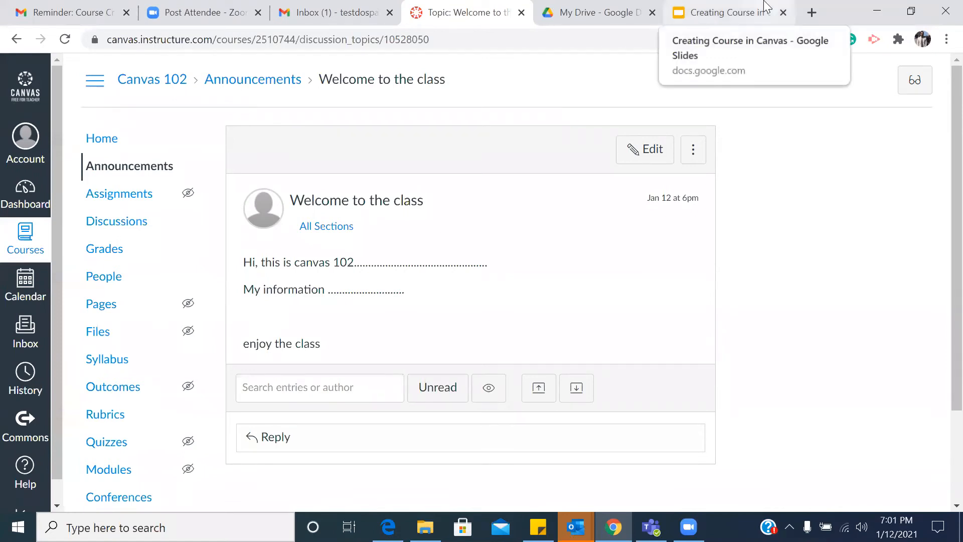
# - Switch to the "Creating Course in Canvas" Google Slides deck and view the "Before you begin the course content" slide
pyautogui.click(704, 14)
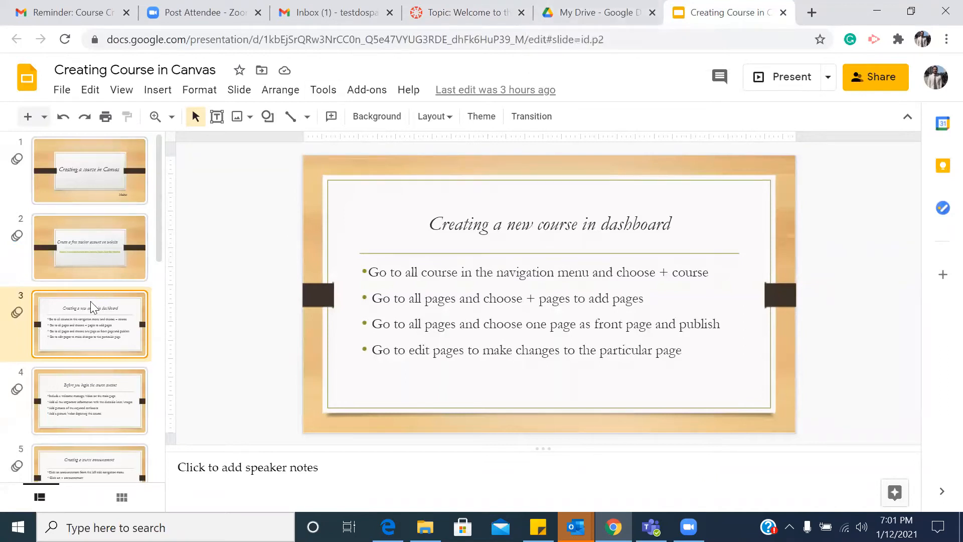
pyautogui.click(65, 397)
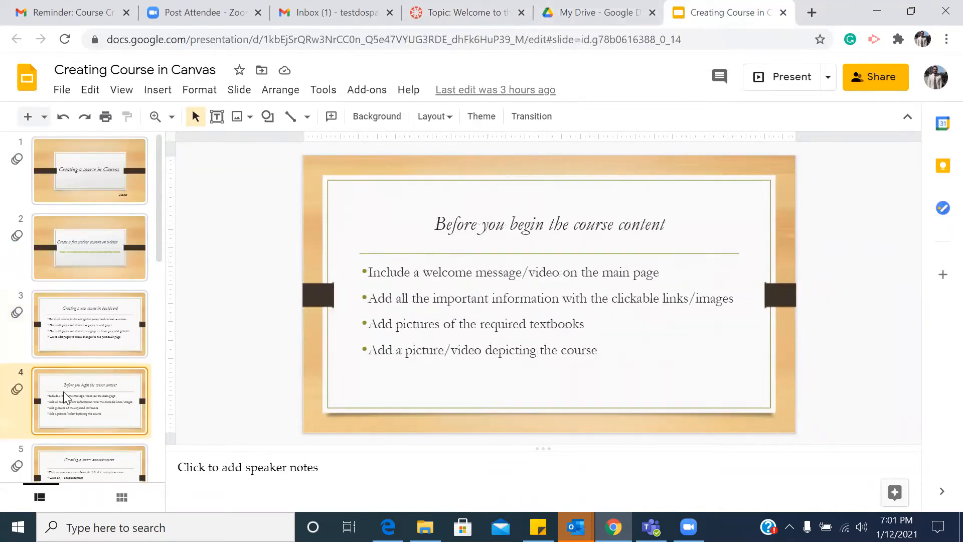
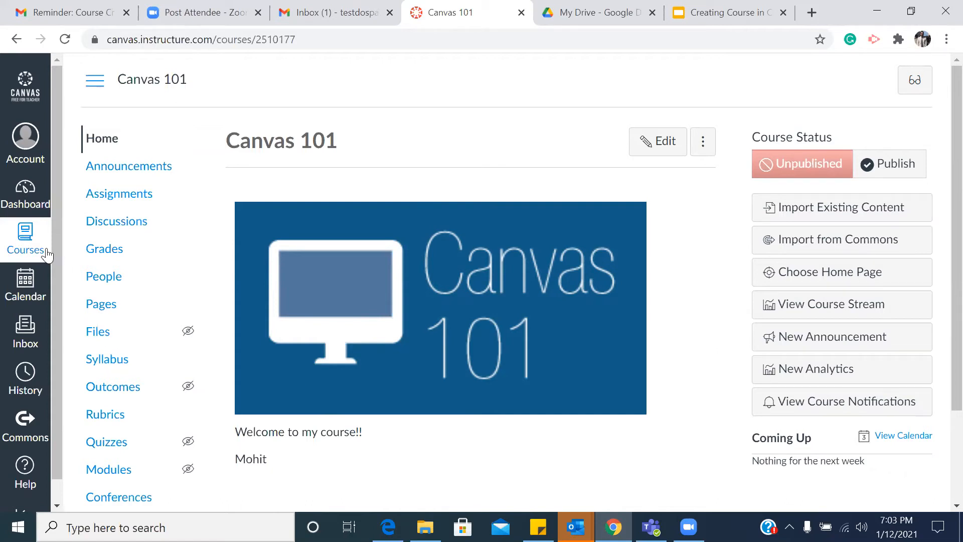
# - Go to the Canvas dashboard and open the Canvas 102 course from the unpublished courses
pyautogui.click(24, 199)
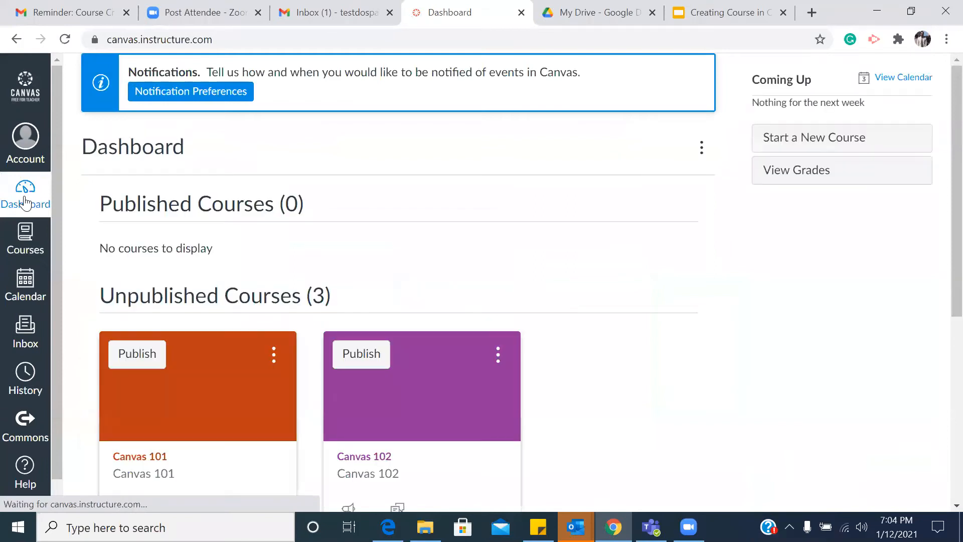
pyautogui.scroll(-5, 411, 287)
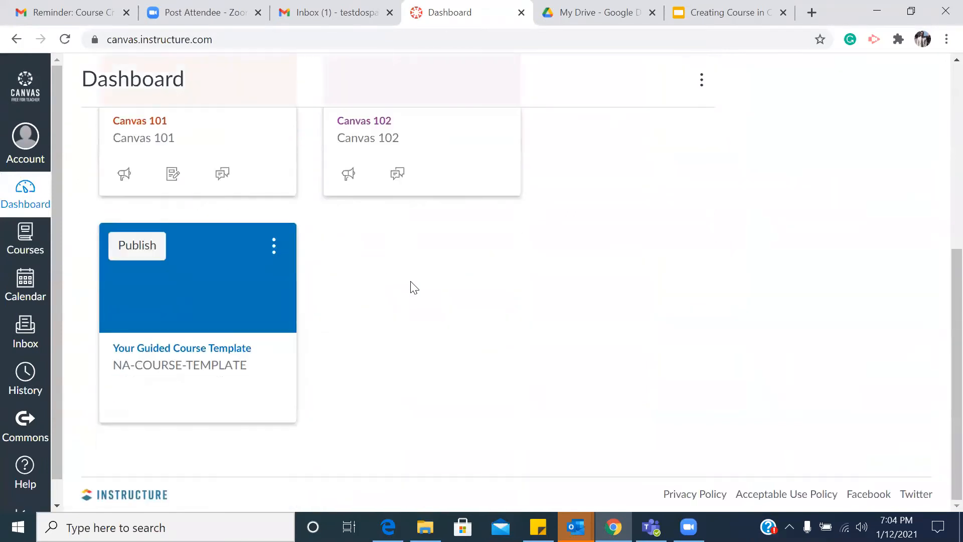
pyautogui.scroll(4, 413, 287)
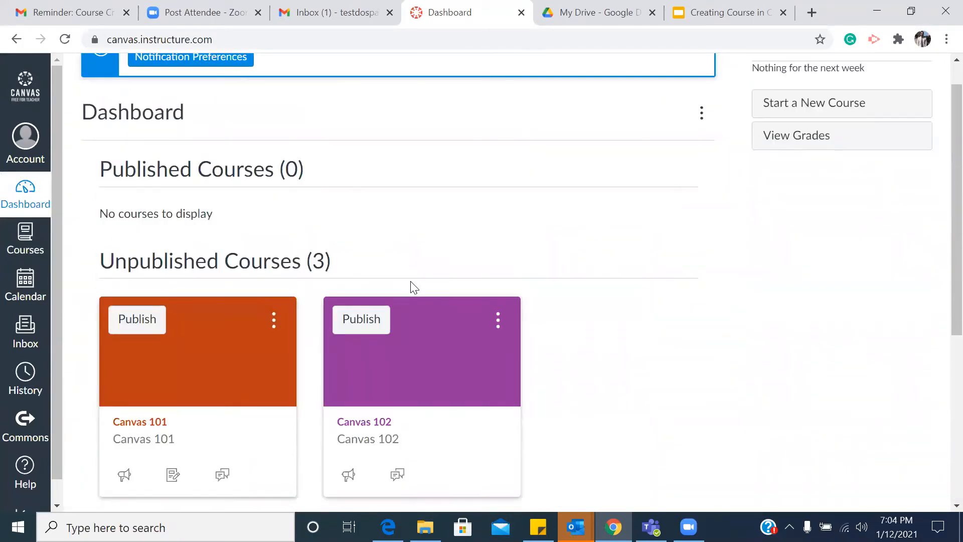
pyautogui.click(382, 374)
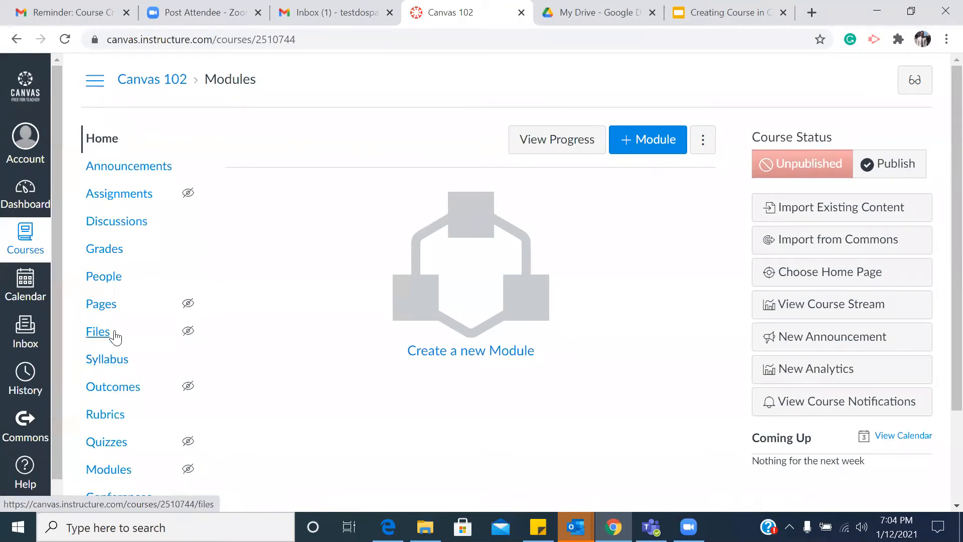
# - Start a new page in the Canvas 102 Pages area and title it "Home page"
pyautogui.click(111, 310)
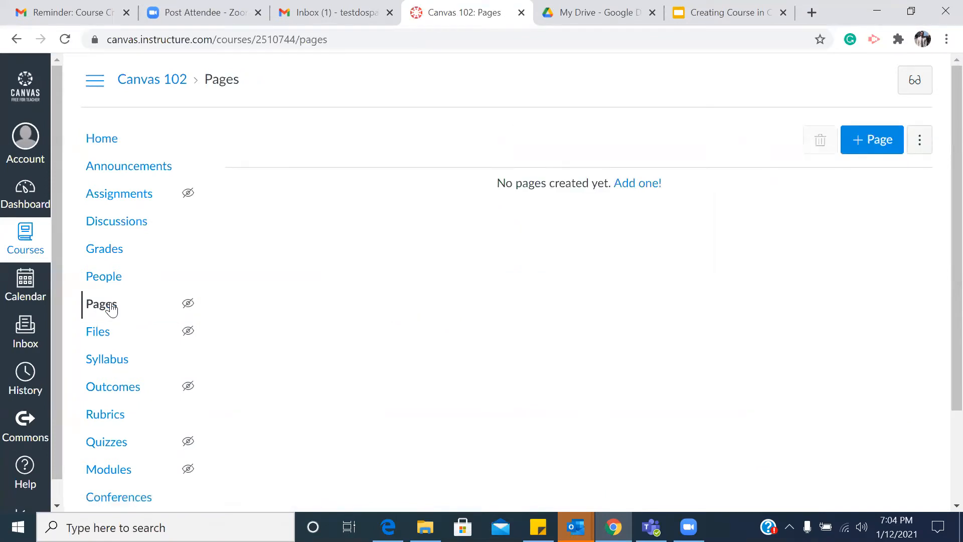
pyautogui.click(112, 309)
pyautogui.click(878, 142)
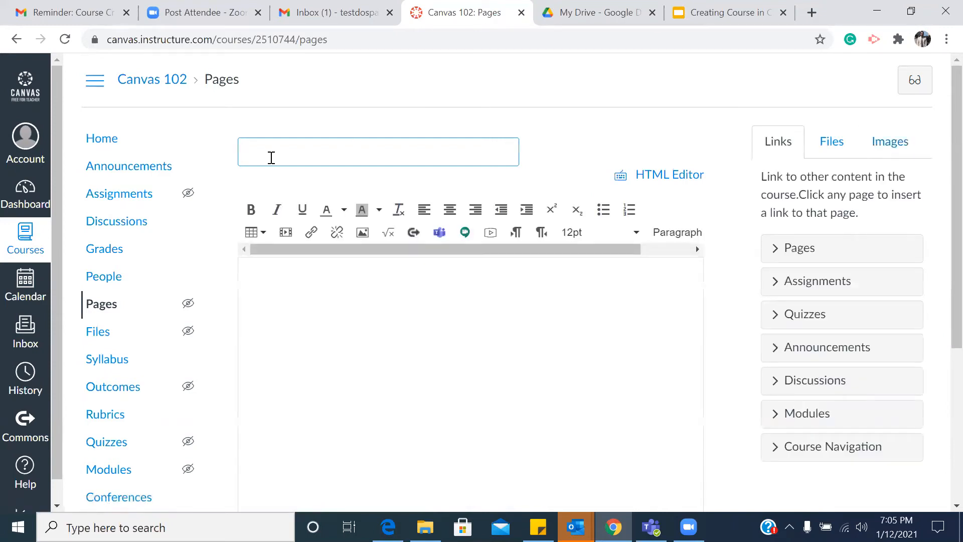
pyautogui.write('Home page')
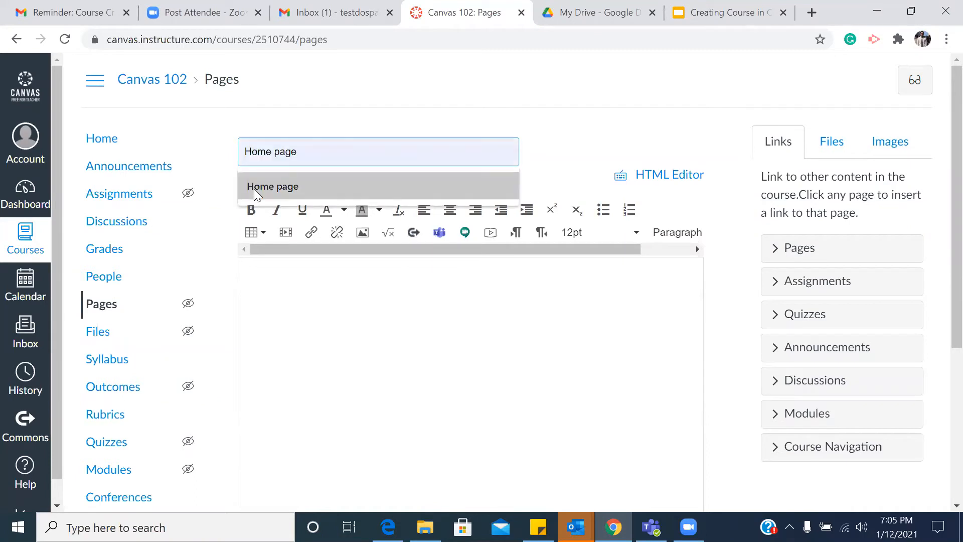
pyautogui.click(254, 189)
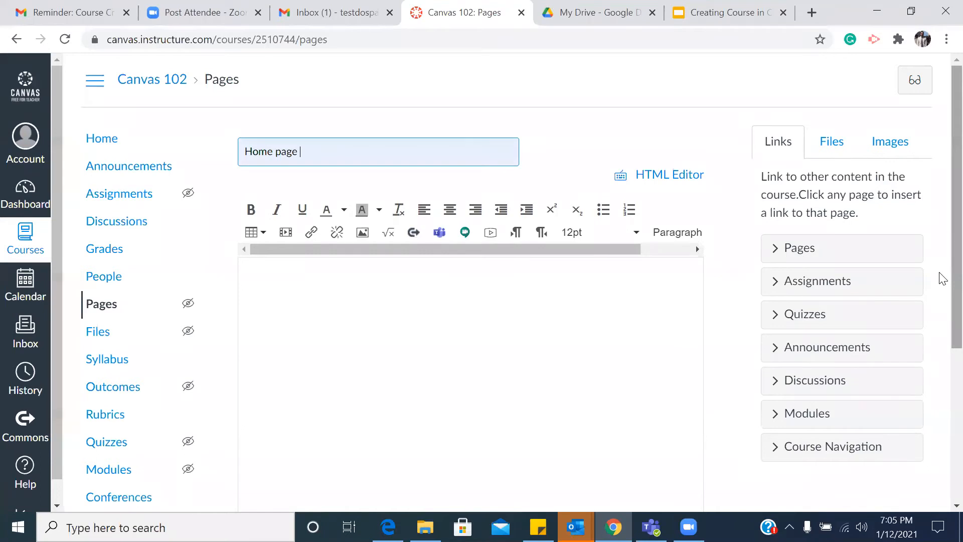
# - Look over the page options and write "Welcome to my first online class." in the page body
pyautogui.moveTo(942, 292); pyautogui.dragTo(886, 502)
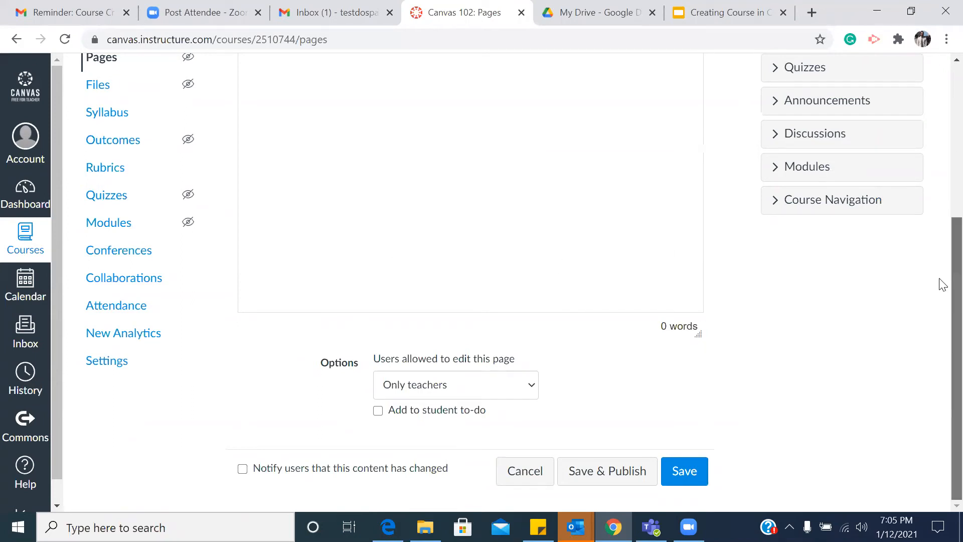
pyautogui.moveTo(940, 279); pyautogui.dragTo(939, 157)
pyautogui.click(426, 313)
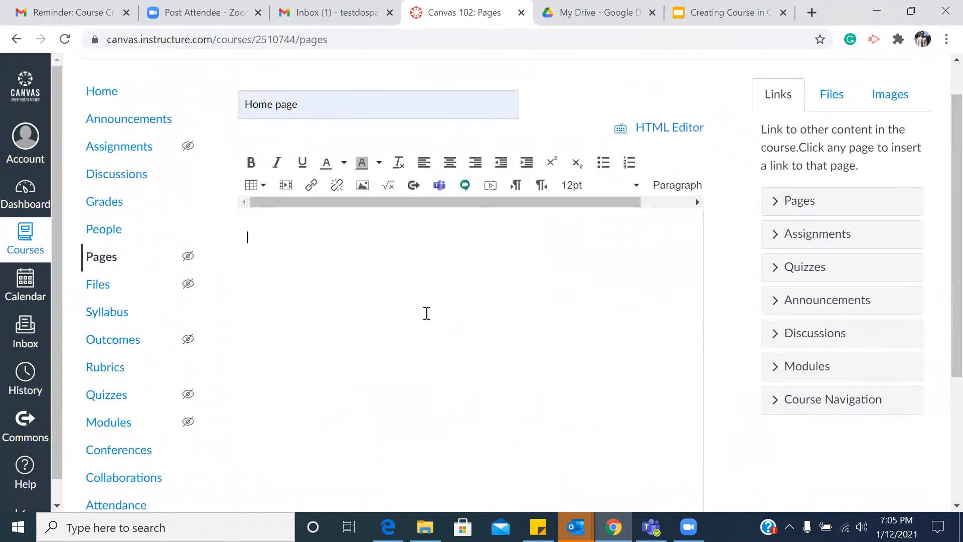
pyautogui.write('Welcom ')
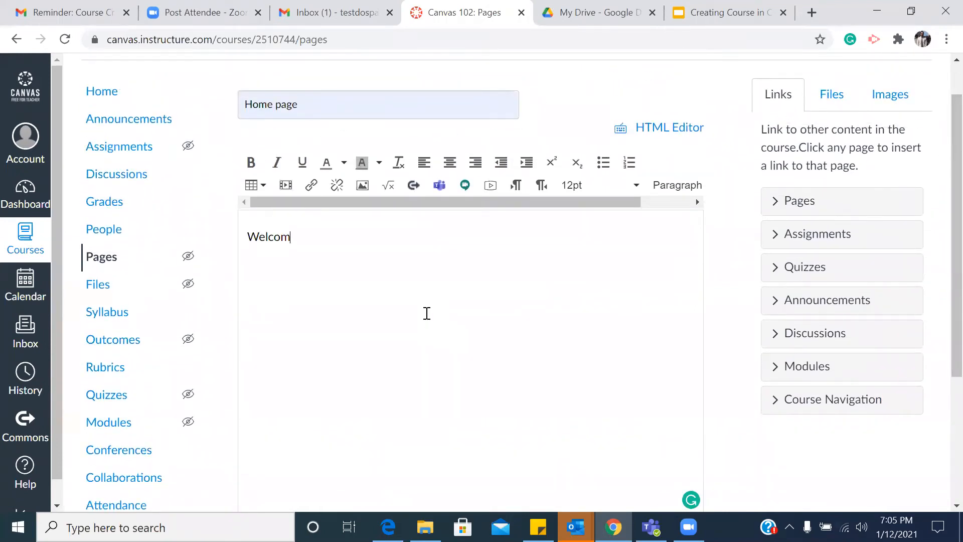
pyautogui.write('e to my first online cl')
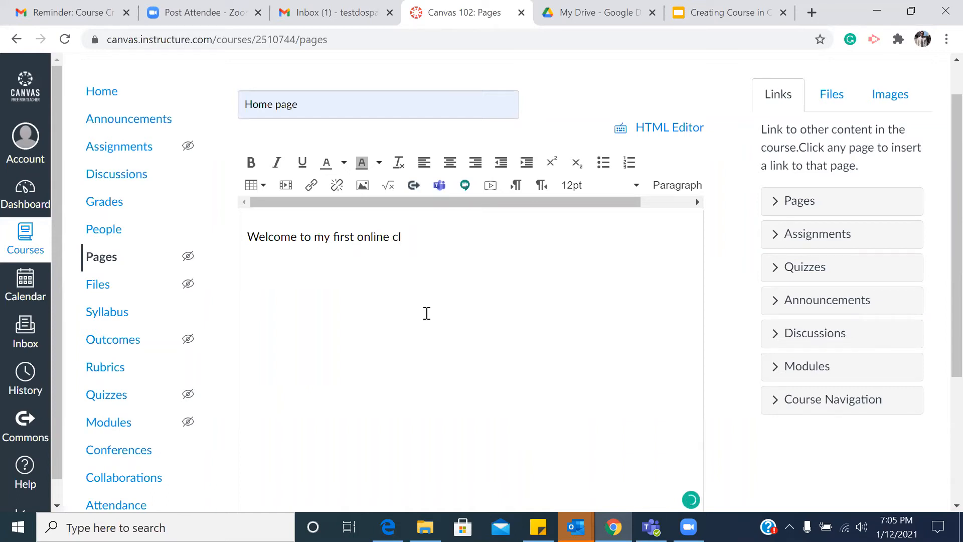
pyautogui.write('ass.')
# - Check the course content guidelines in Google Slides, glance at Google Drive and return to the Canvas page editor
pyautogui.click(761, 6)
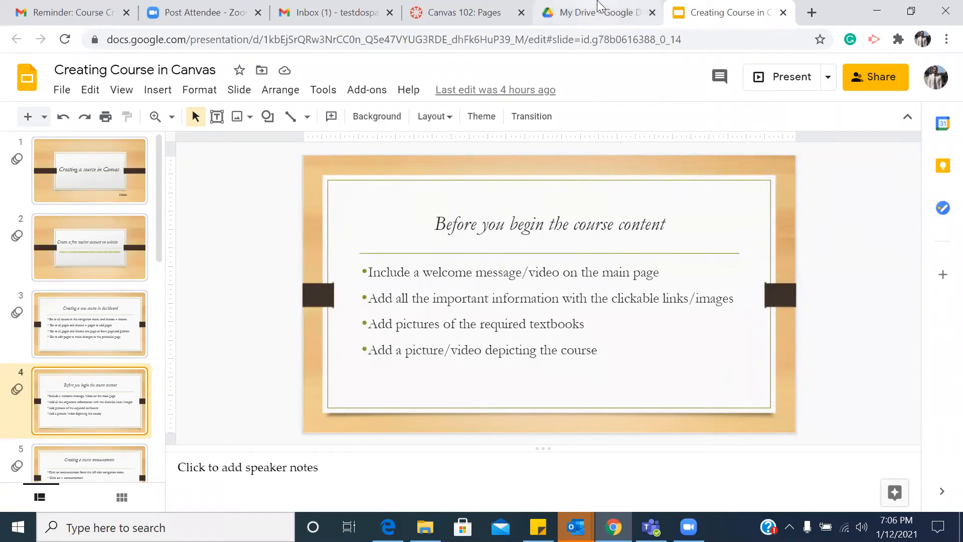
pyautogui.click(599, 6)
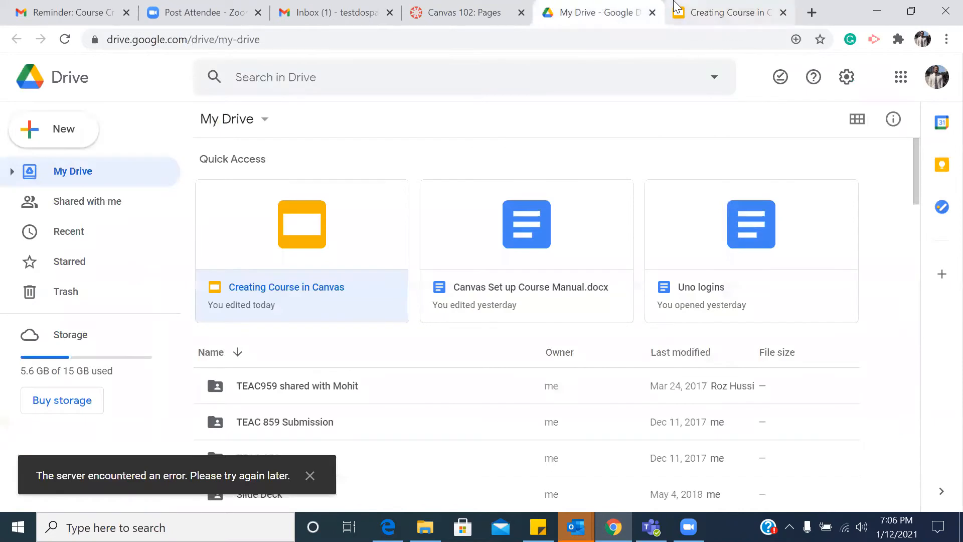
pyautogui.click(466, 7)
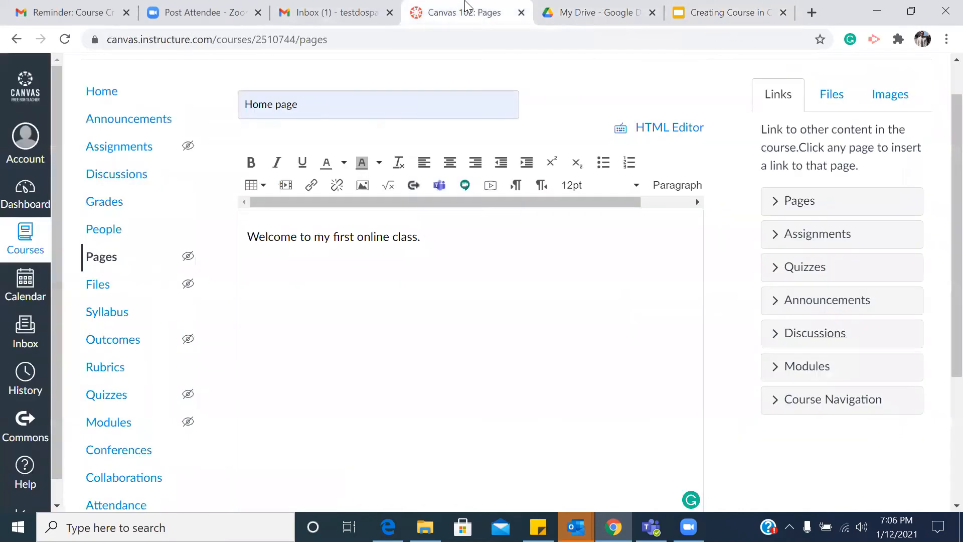
# - Add two empty lines below the welcome sentence in the page body
pyautogui.press('Return')
pyautogui.press('Return')
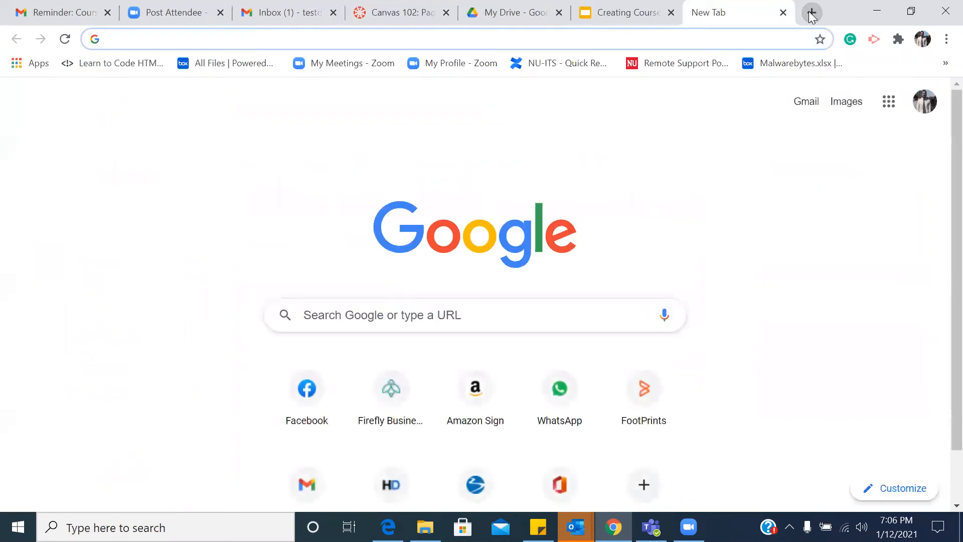
# - Search Google for "canvas login" in a new browser tab
pyautogui.write('canvas ')
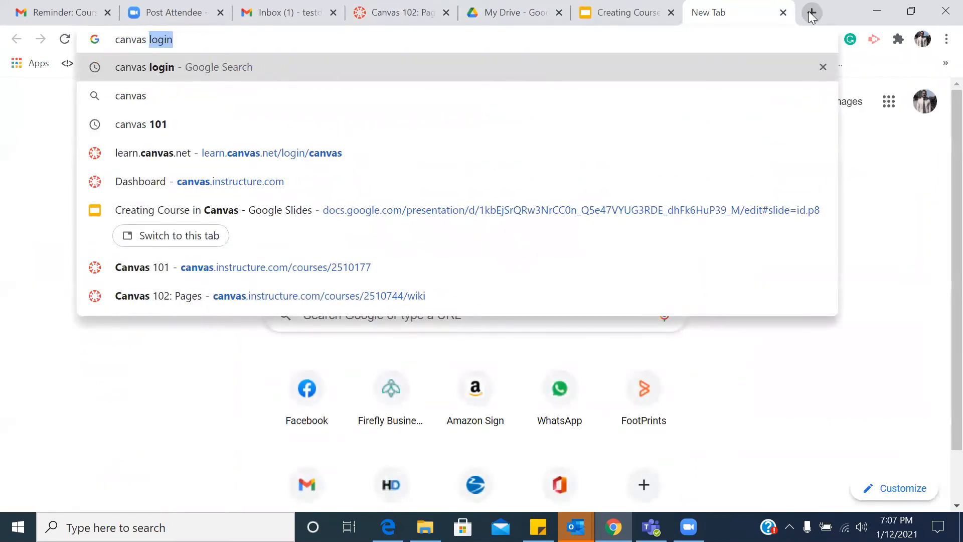
pyautogui.write('login')
pyautogui.press('Return')
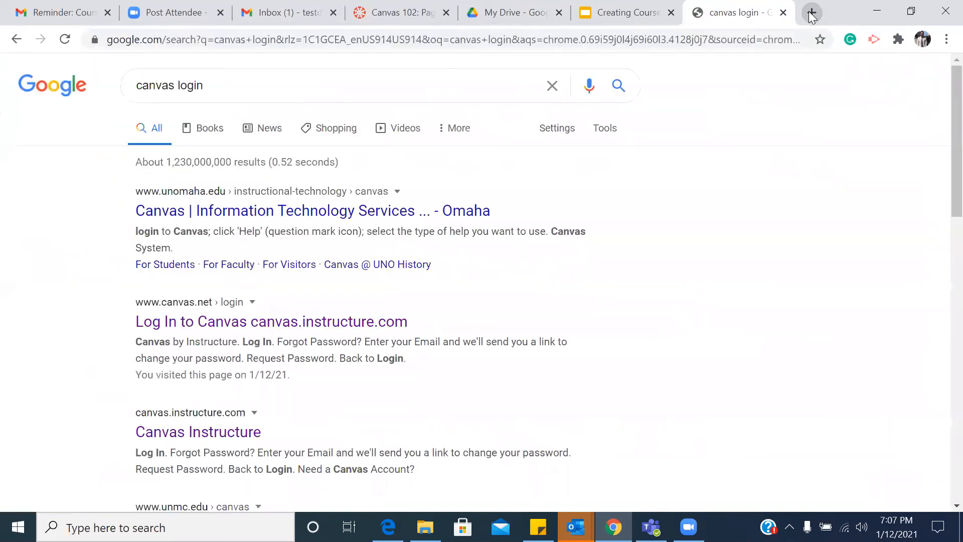
# - Shorten the Google query to "canvas" and show the image results
pyautogui.click(278, 108)
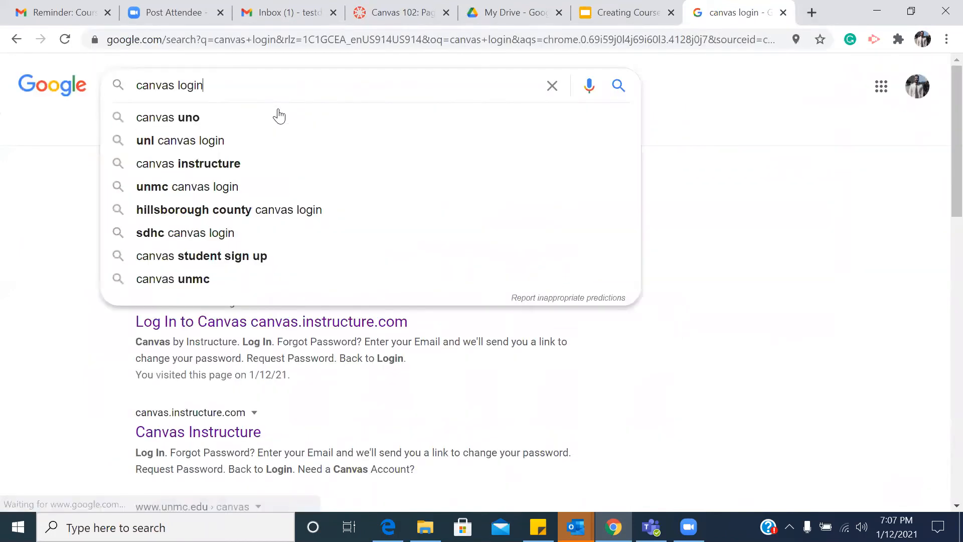
pyautogui.press('BackSpace')
pyautogui.press('BackSpace')
pyautogui.press('BackSpace')
pyautogui.press('BackSpace')
pyautogui.press('BackSpace')
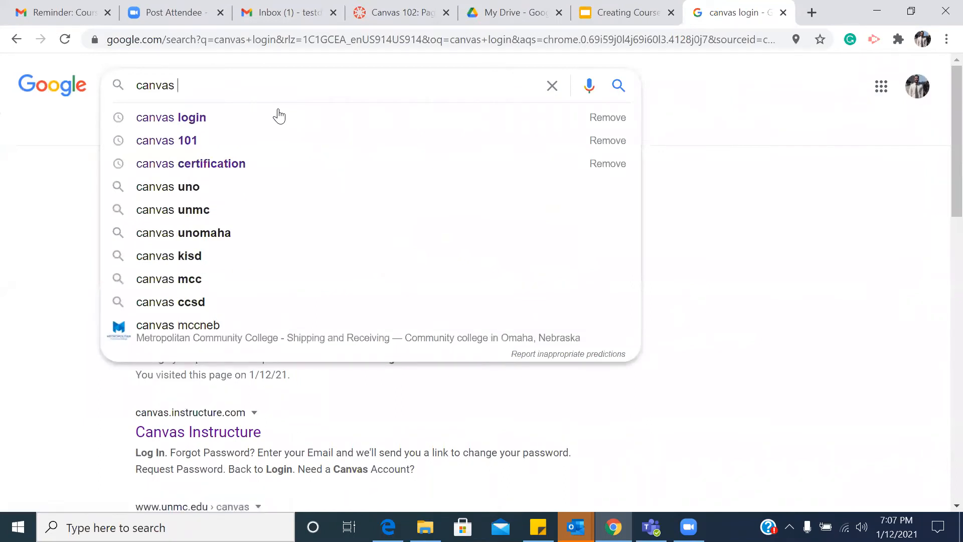
pyautogui.press('Return')
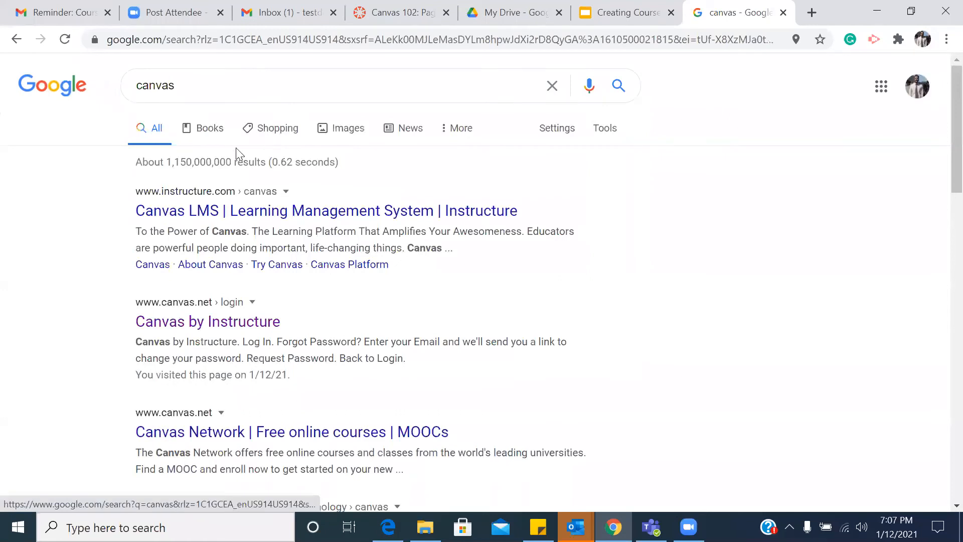
pyautogui.click(350, 129)
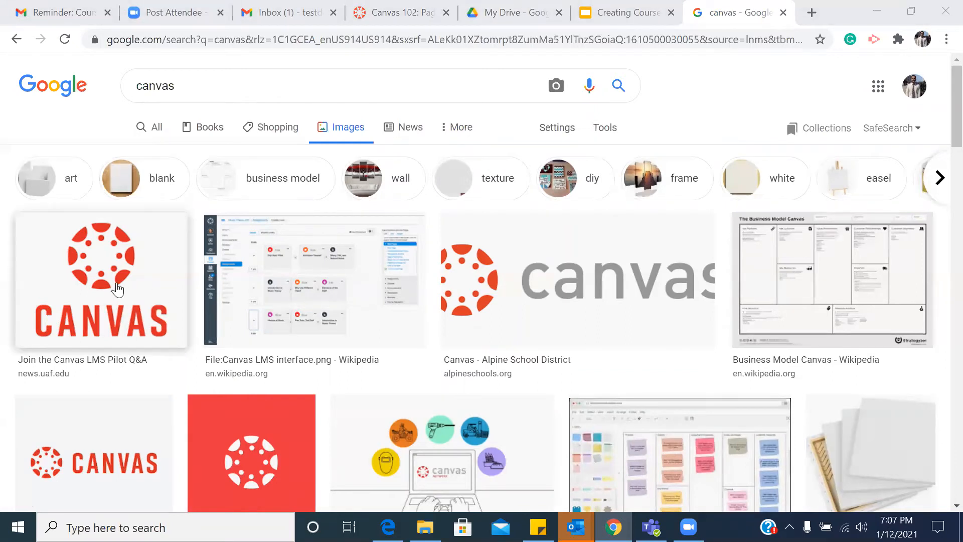
# - Enlarge the red Canvas logo from the "Join the Canvas LMS Pilot Q&A" result and copy the image
pyautogui.click(117, 289)
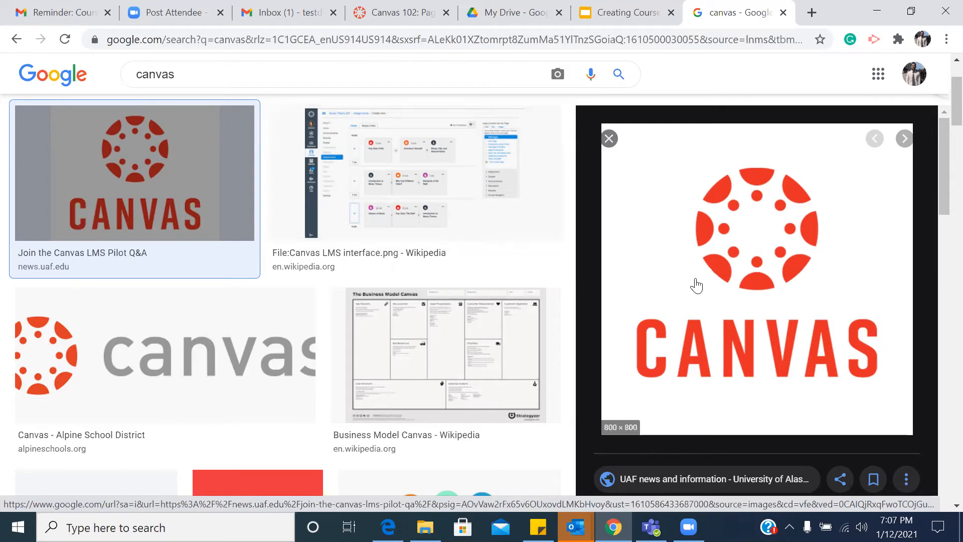
pyautogui.rightClick(722, 289)
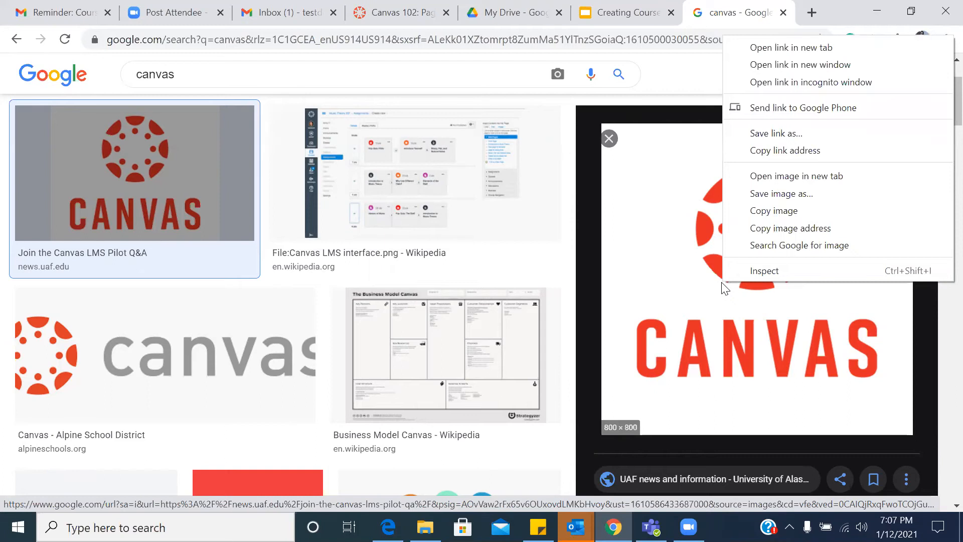
pyautogui.click(775, 211)
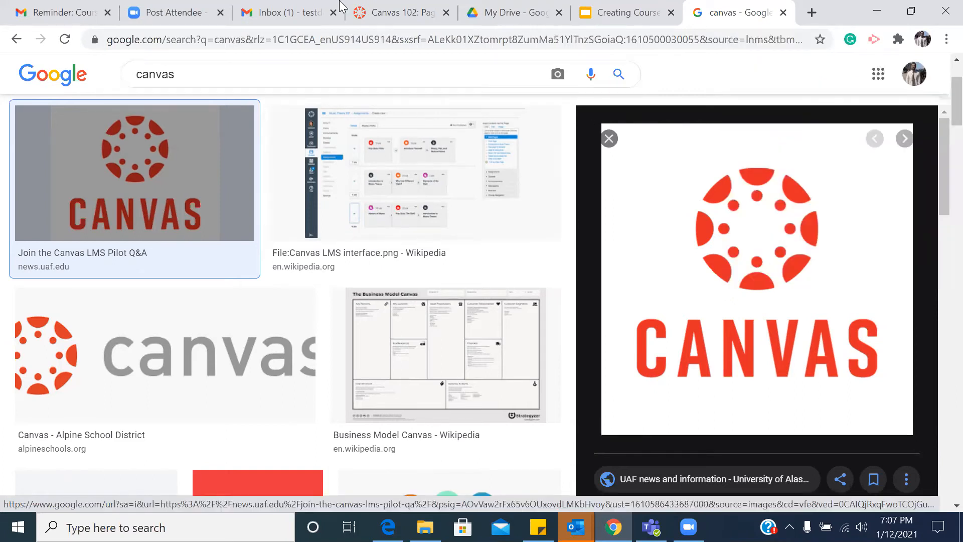
# - Return to the Canvas page editor, paste the copied logo below the welcome sentence and check the page down to its options
pyautogui.click(382, 7)
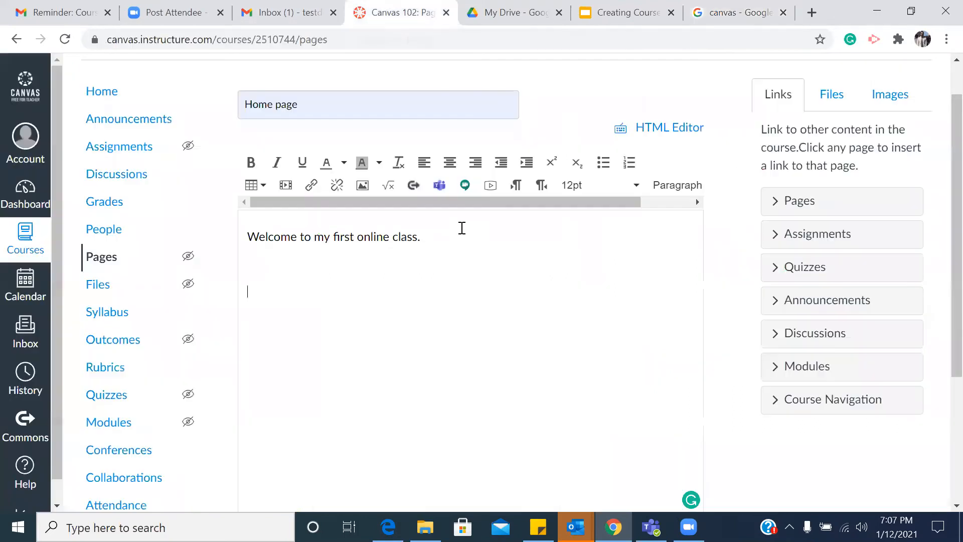
pyautogui.rightClick(514, 268)
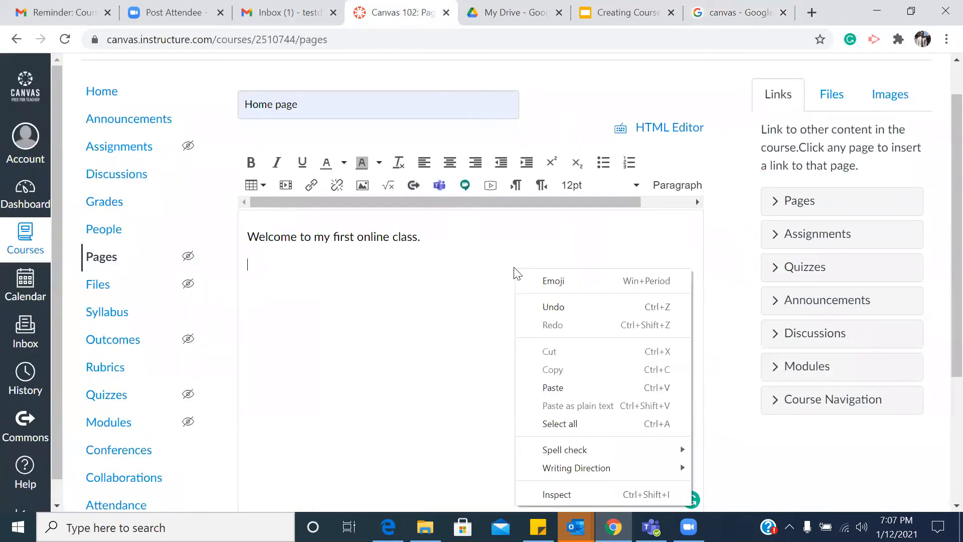
pyautogui.click(598, 394)
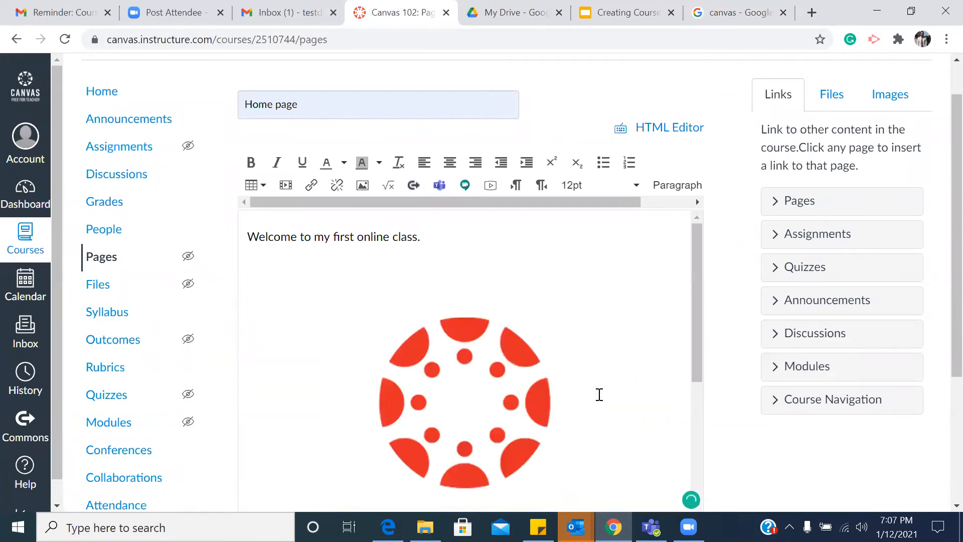
pyautogui.scroll(-5, 599, 394)
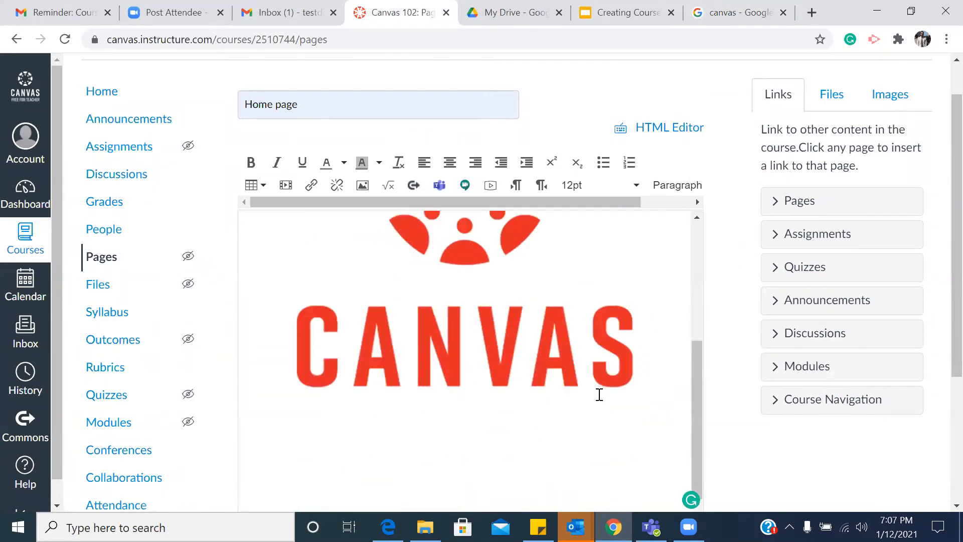
pyautogui.scroll(5, 600, 394)
pyautogui.scroll(-4, 599, 394)
pyautogui.scroll(-4, 599, 394)
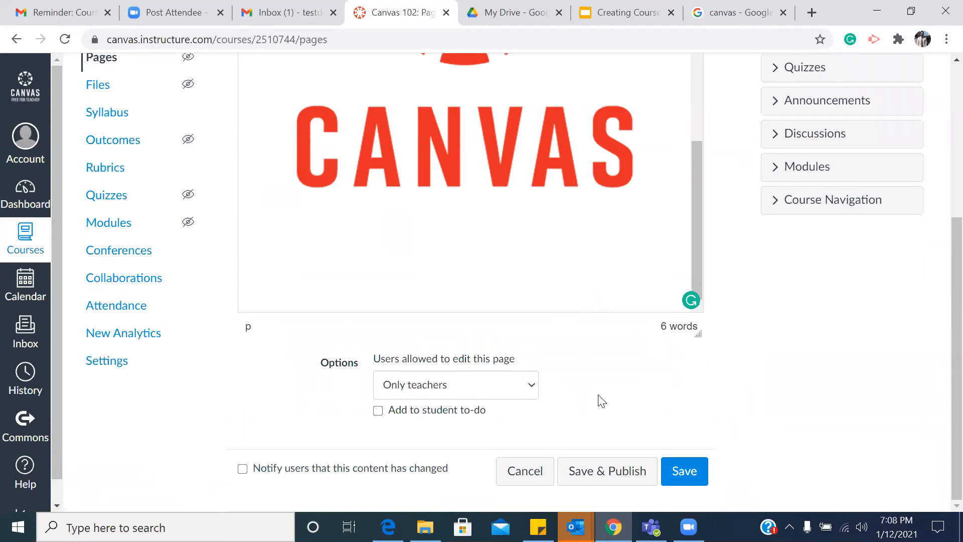
# - Look through Google's image results and extra search categories for "canvas", and check the "Before you begin the course content" slide in Google Slides
pyautogui.click(772, 10)
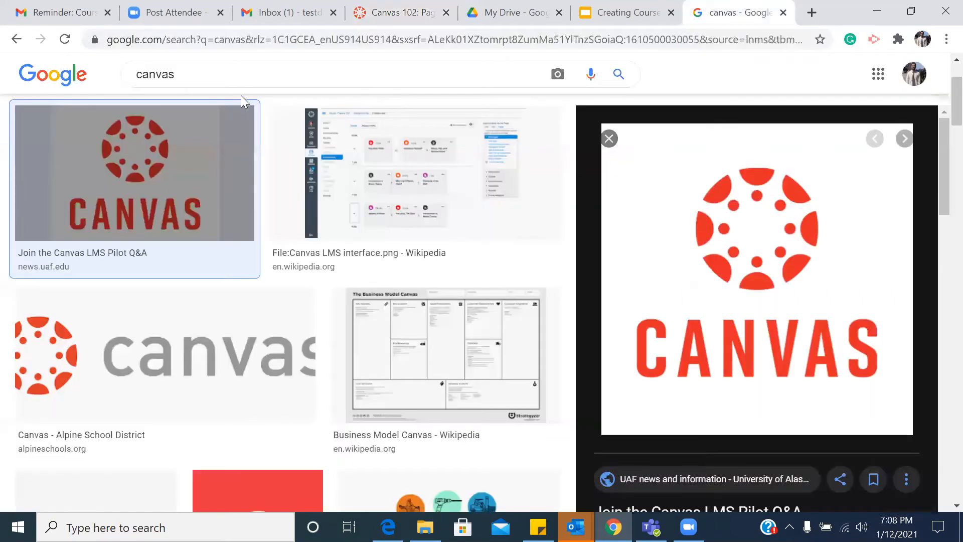
pyautogui.scroll(-12, 163, 158)
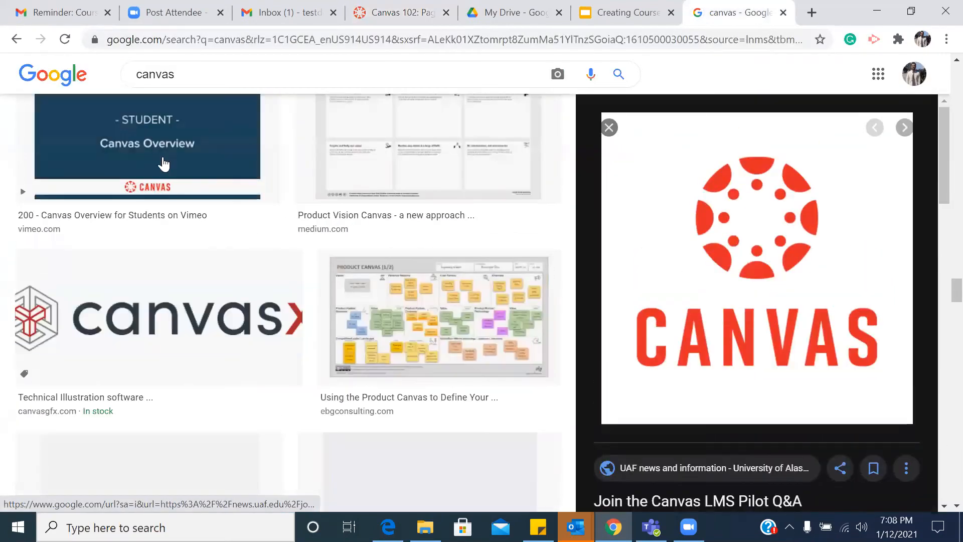
pyautogui.scroll(-3, 162, 165)
pyautogui.scroll(15, 163, 165)
pyautogui.scroll(10, 164, 164)
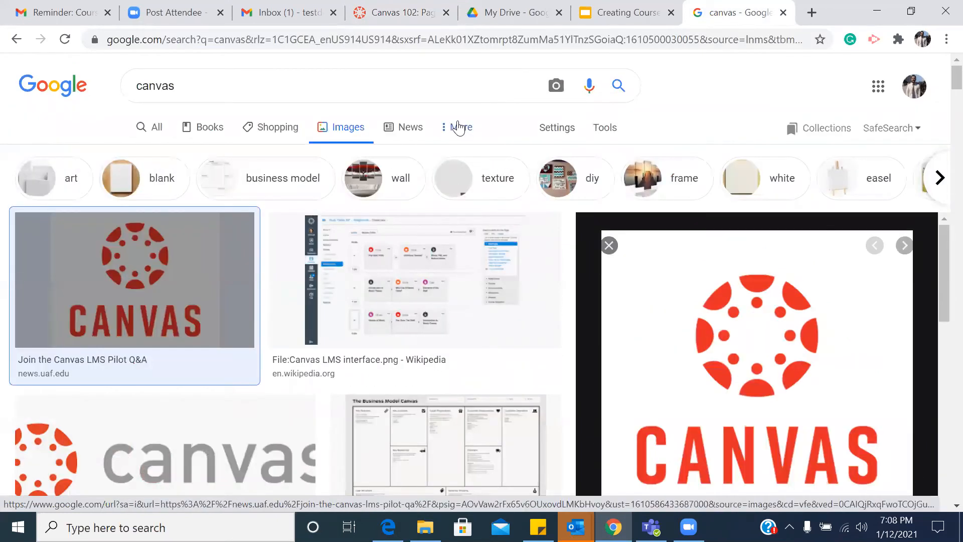
pyautogui.click(457, 127)
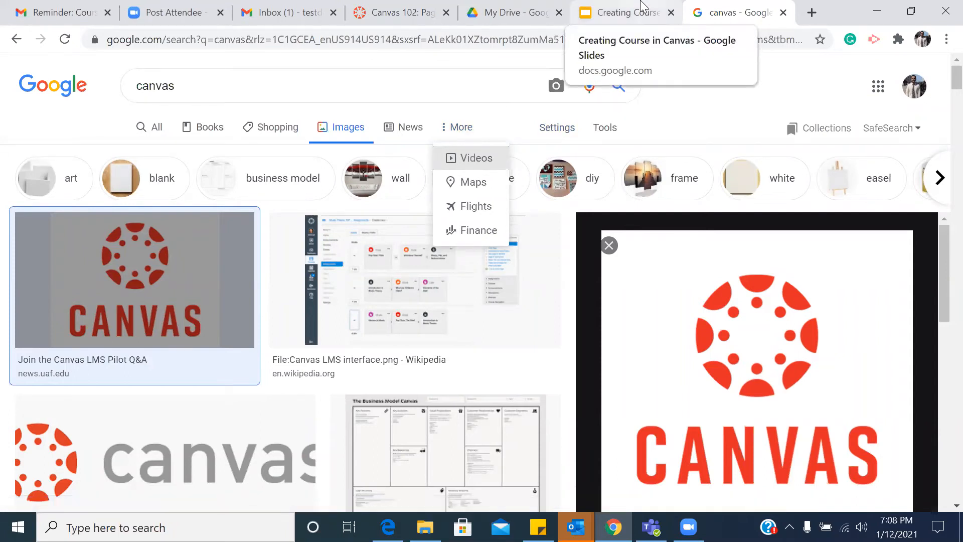
pyautogui.click(642, 6)
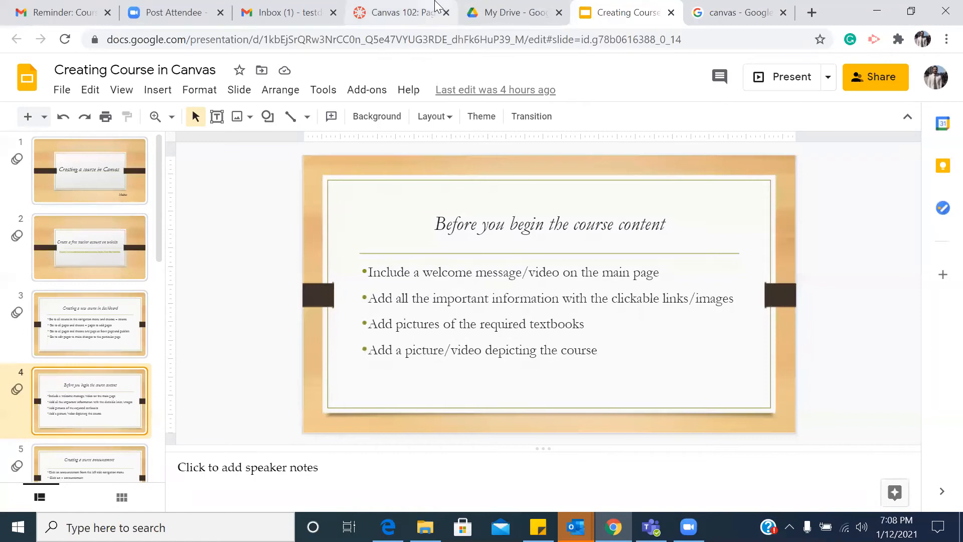
pyautogui.click(435, 6)
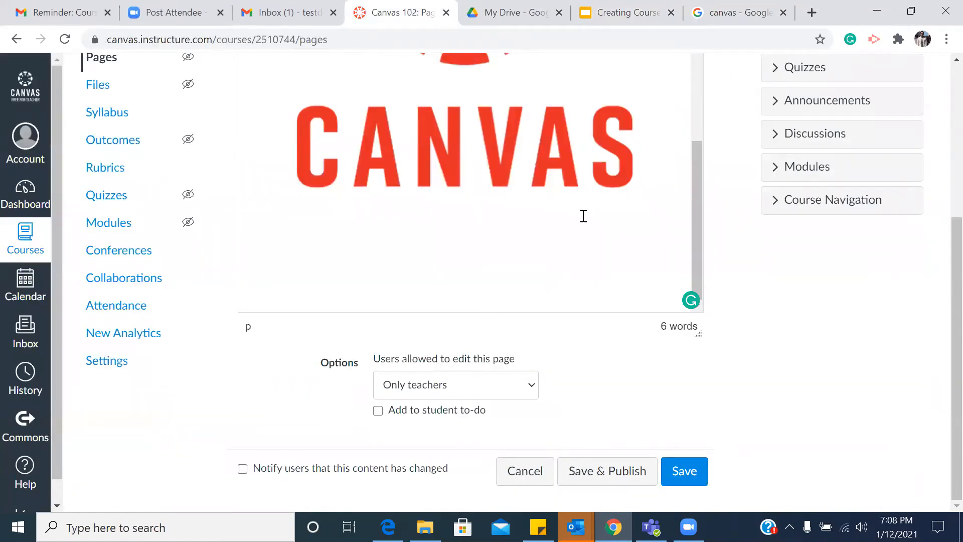
# - Save the Canvas 102 home page without publishing it, review the result, and return to the course's list of pages
pyautogui.click(688, 469)
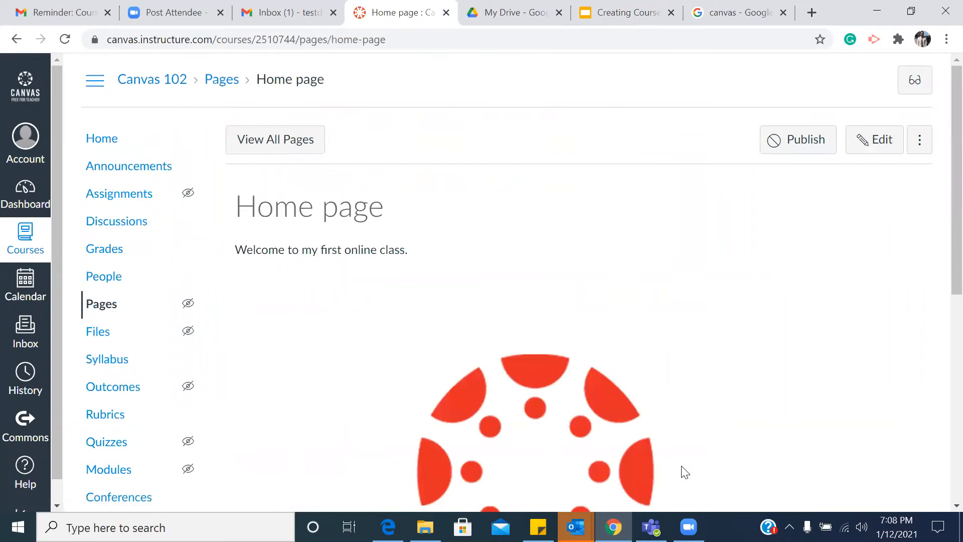
pyautogui.scroll(-3, 480, 304)
pyautogui.scroll(3, 482, 304)
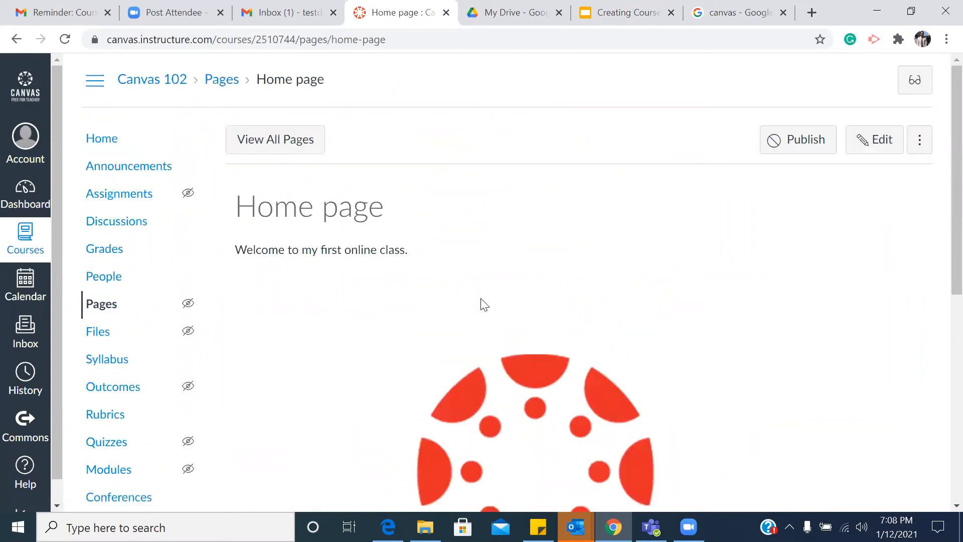
pyautogui.click(153, 83)
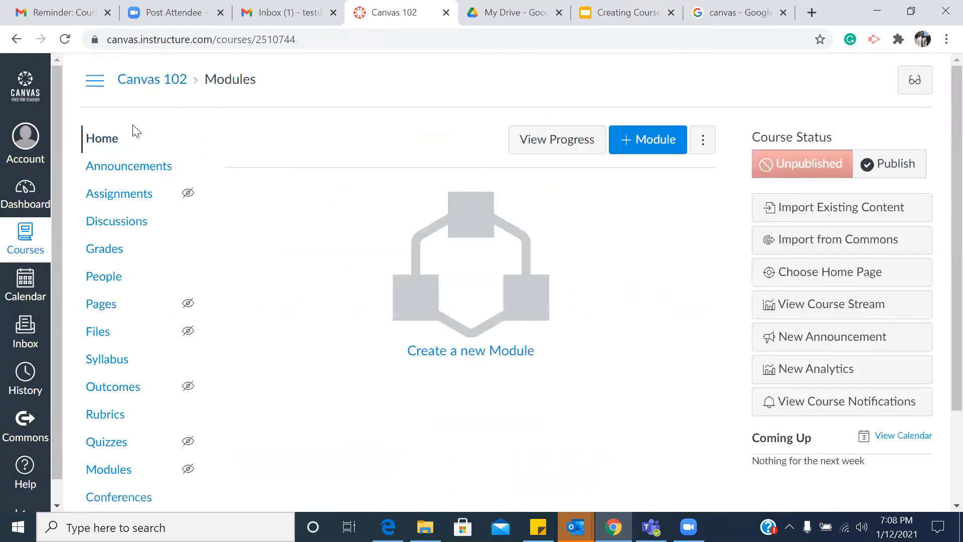
pyautogui.click(109, 306)
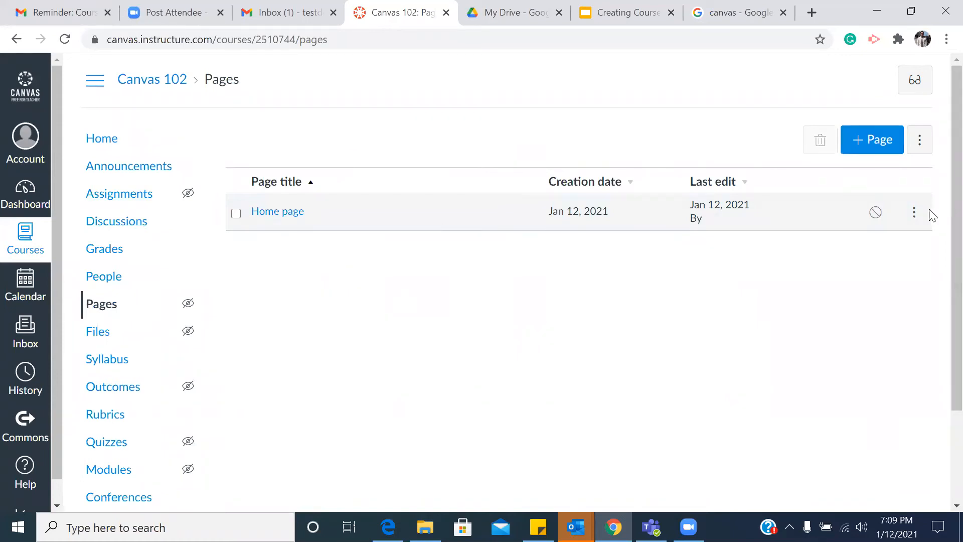
# - Demonstrate publishing and unpublishing the Home page in the page list, and show the options available while it is unpublished
pyautogui.click(872, 216)
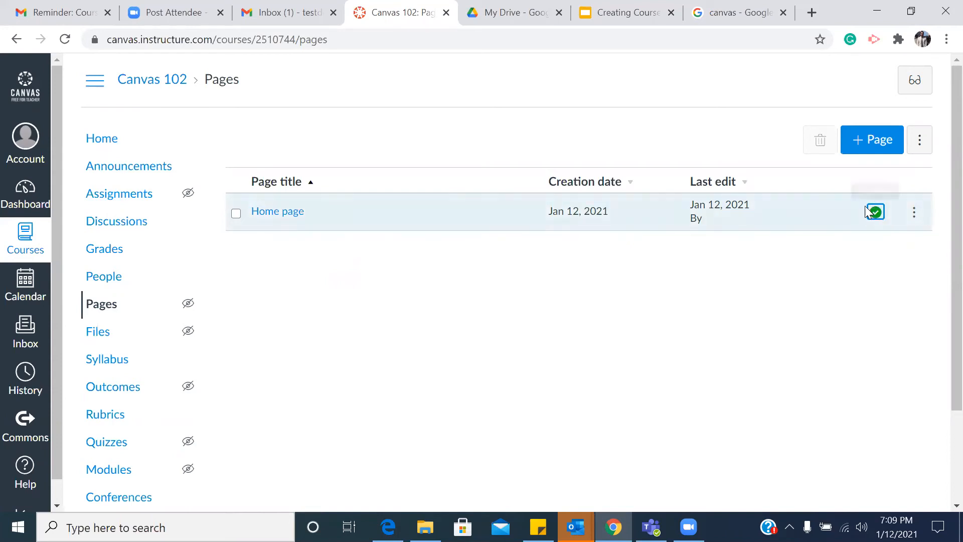
pyautogui.click(869, 214)
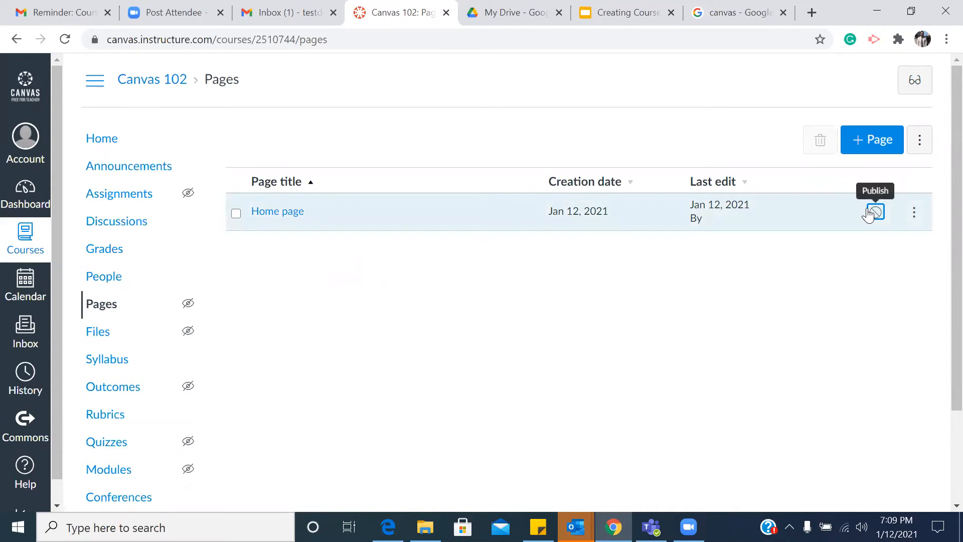
pyautogui.click(869, 214)
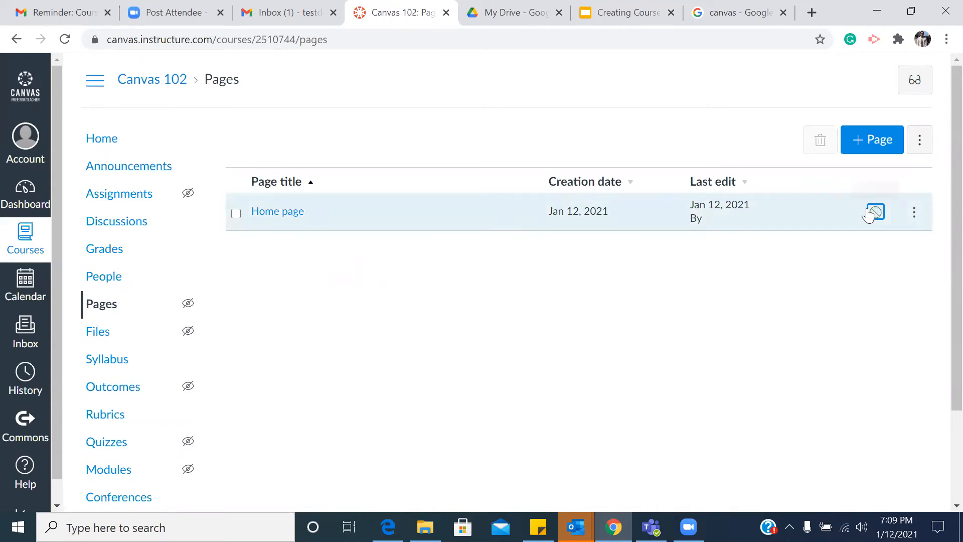
pyautogui.click(913, 214)
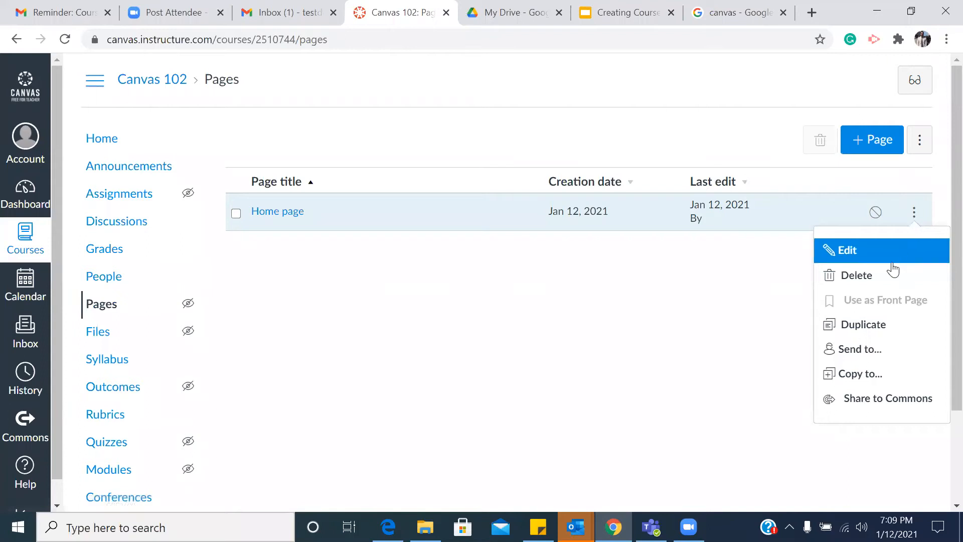
# - Select and publish the Home page in the page list, and set it as the course's front page
pyautogui.click(236, 214)
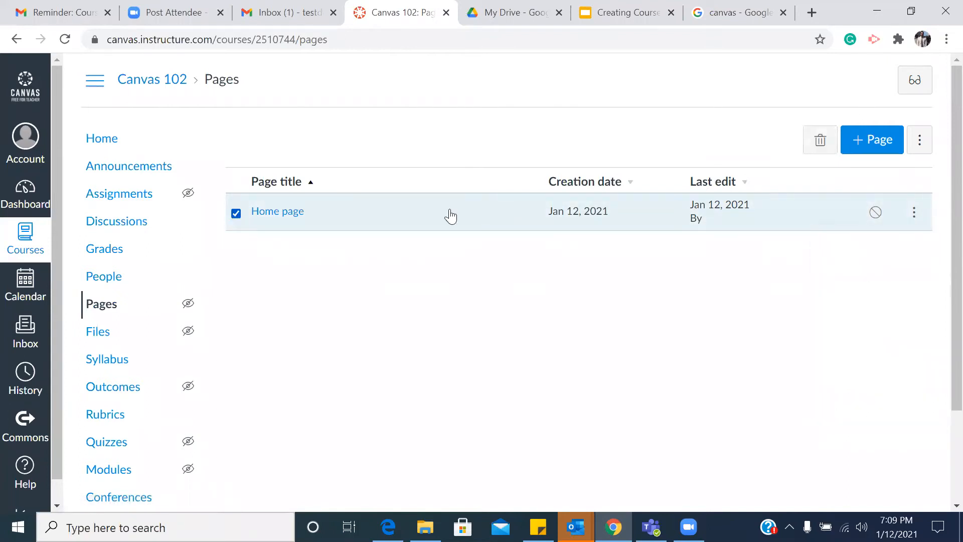
pyautogui.click(876, 215)
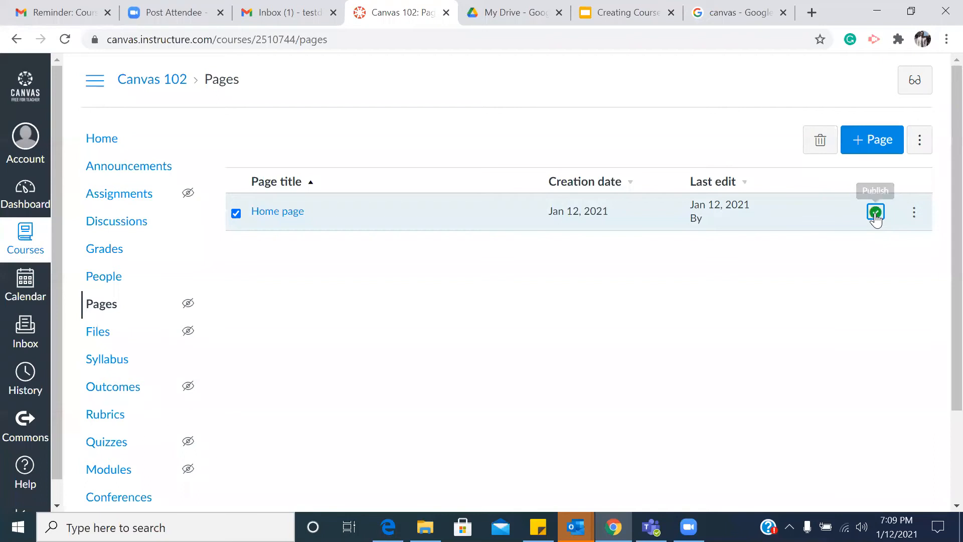
pyautogui.click(913, 216)
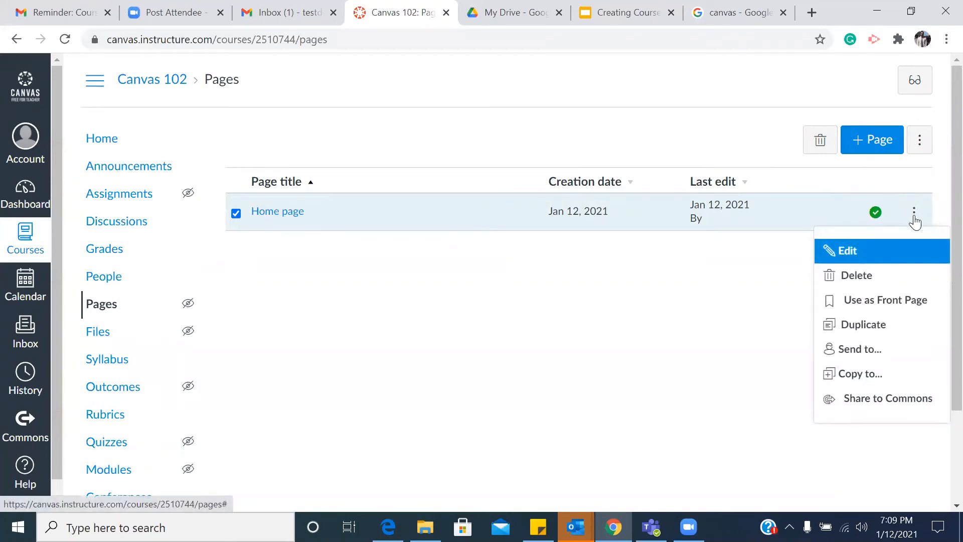
pyautogui.click(882, 300)
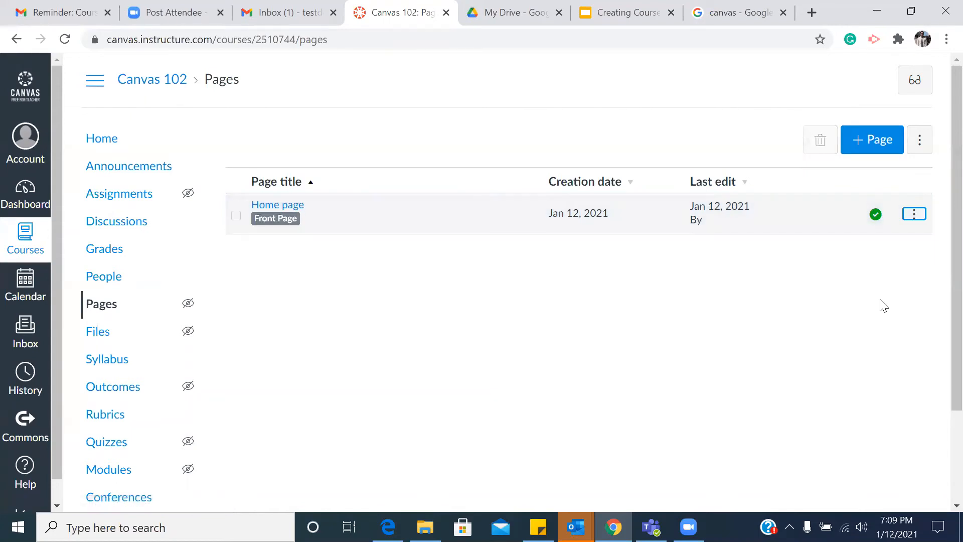
# - Reload the pages list and open the Canvas 102 course home repeatedly to check whether the front page is displayed
pyautogui.click(64, 34)
pyautogui.click(98, 150)
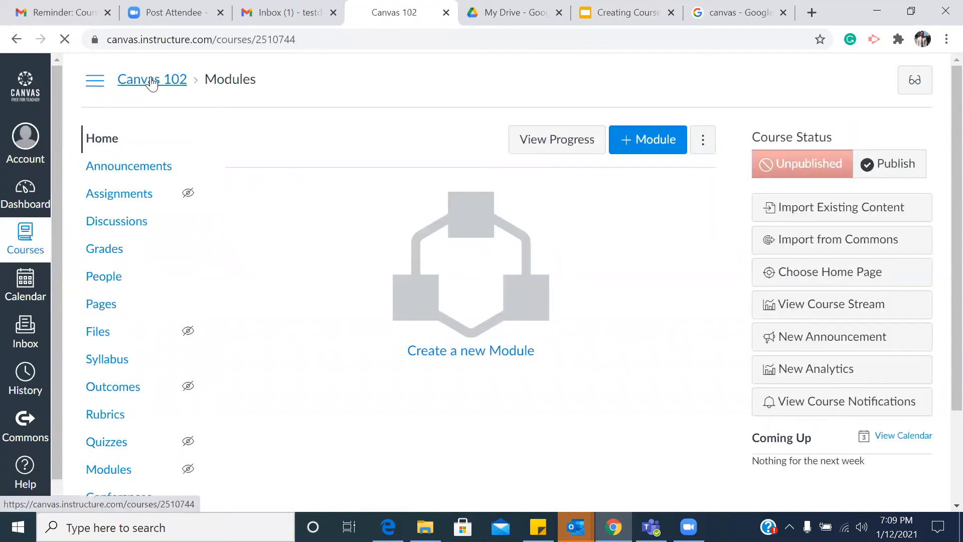
pyautogui.click(151, 80)
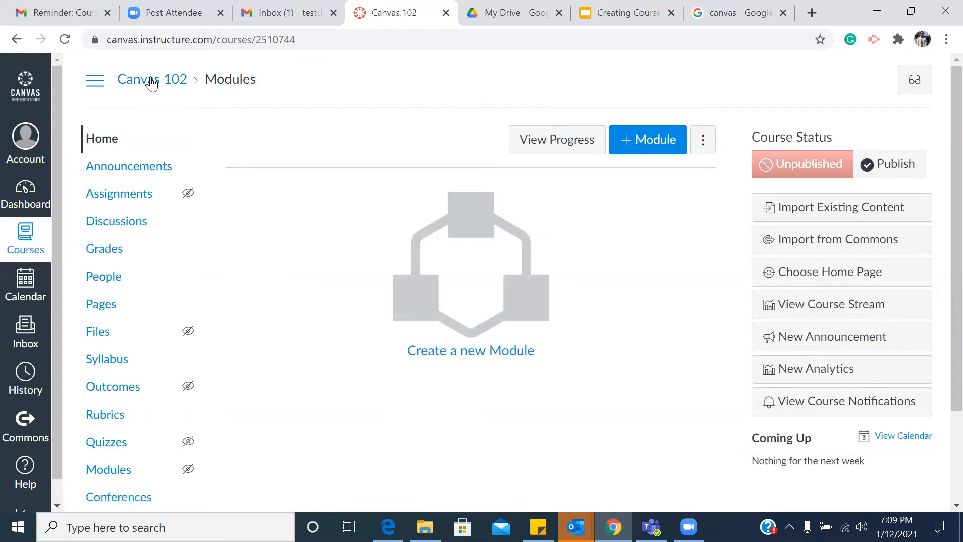
pyautogui.click(151, 80)
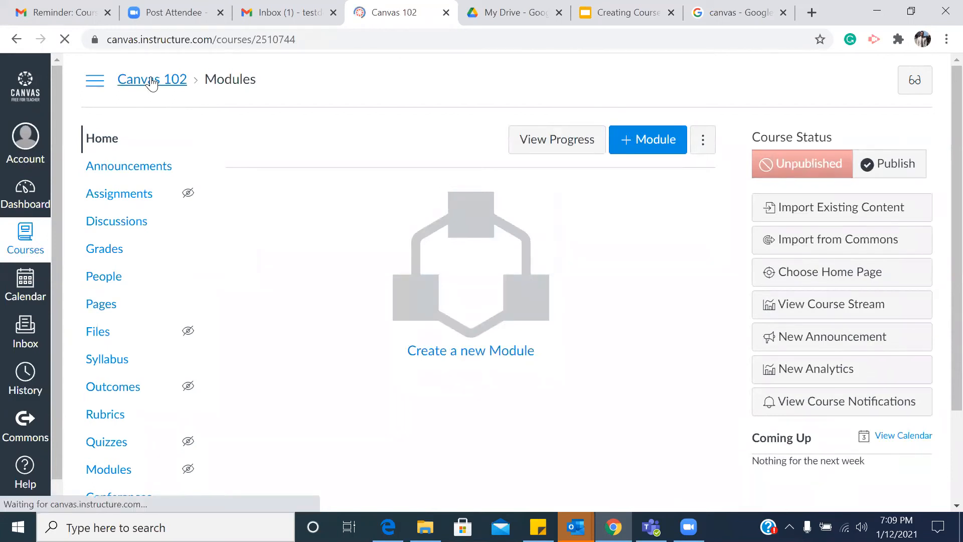
pyautogui.click(111, 144)
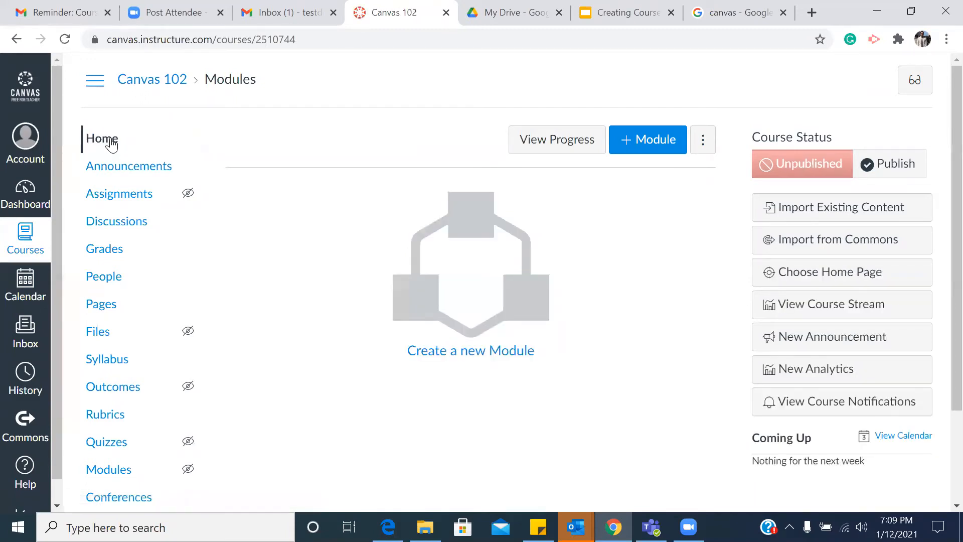
pyautogui.click(173, 86)
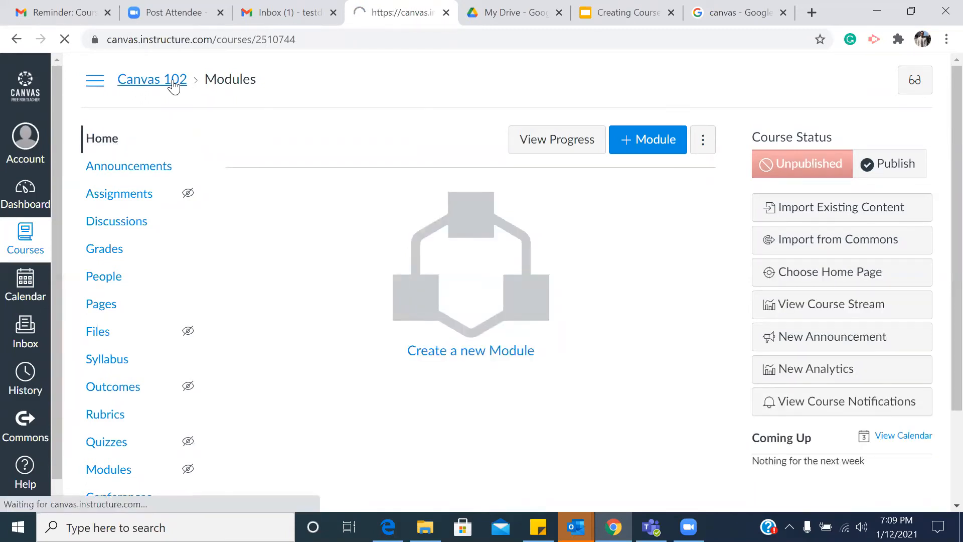
# - Open the Canvas 101 course's home page for editing, review its content and options, and save it without changes
pyautogui.click(28, 203)
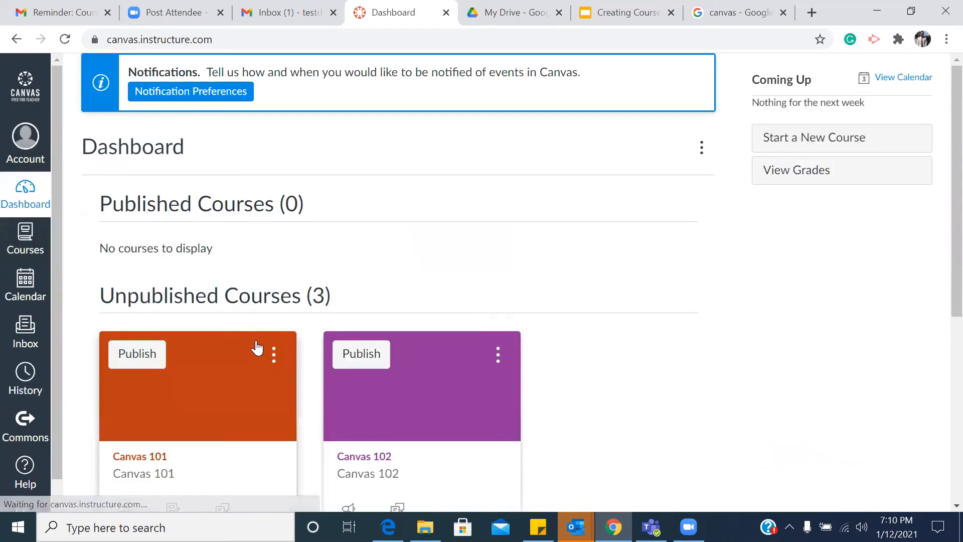
pyautogui.click(161, 410)
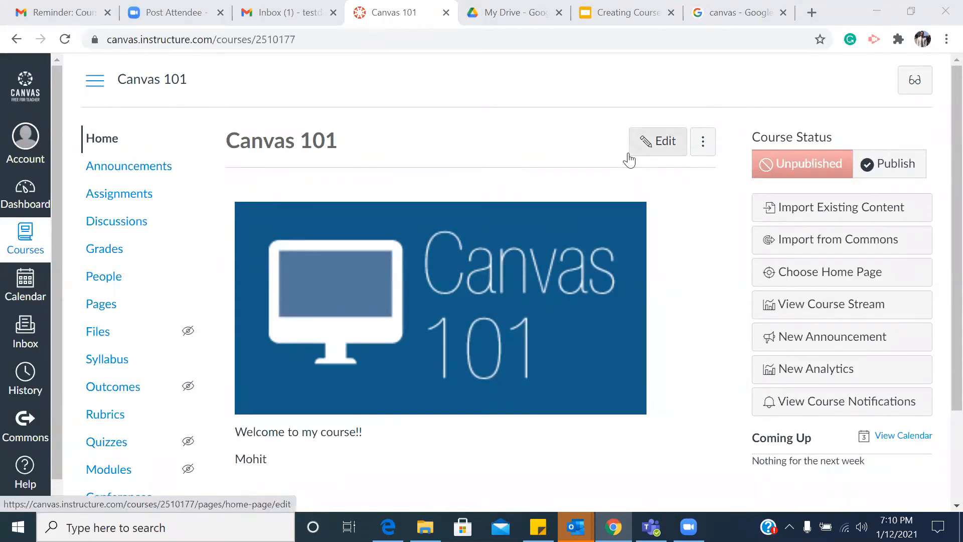
pyautogui.click(667, 144)
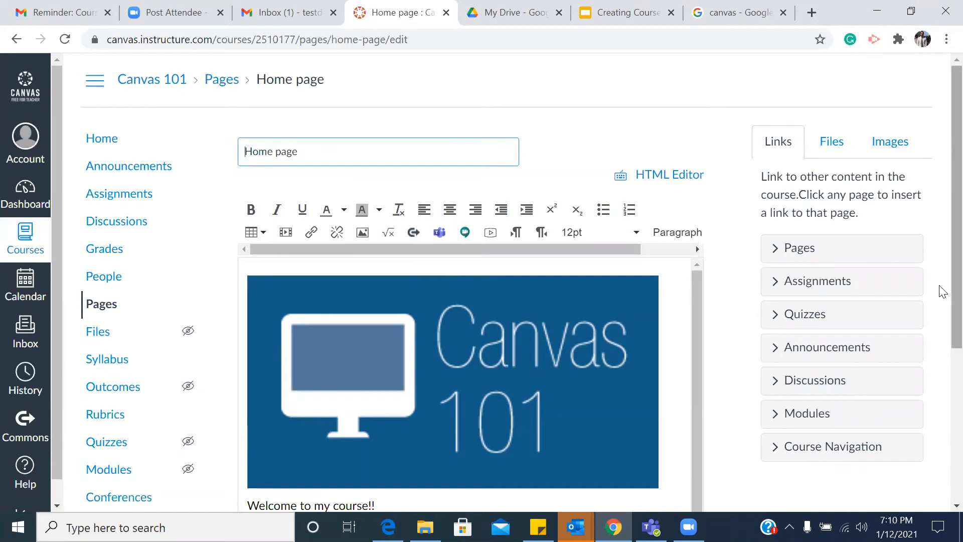
pyautogui.scroll(-2, 939, 294)
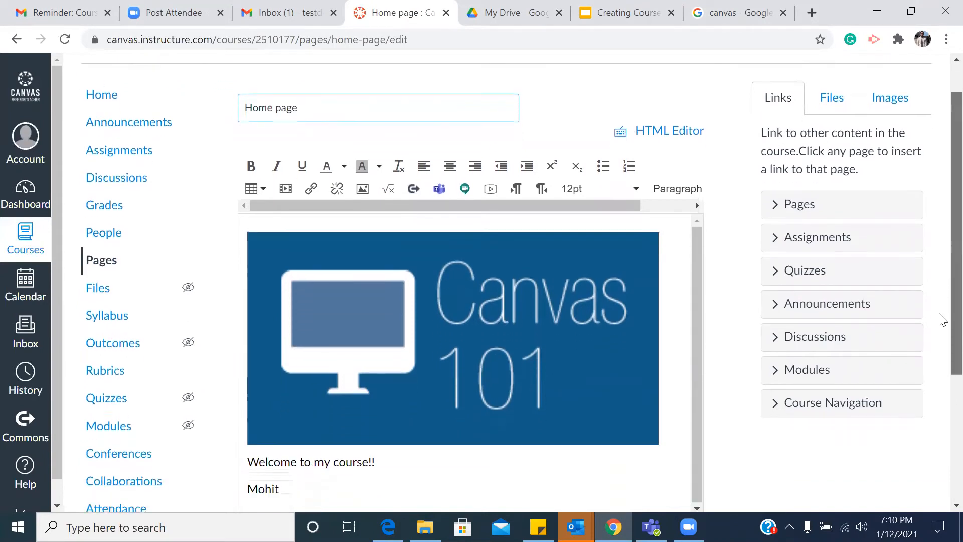
pyautogui.scroll(-3, 941, 381)
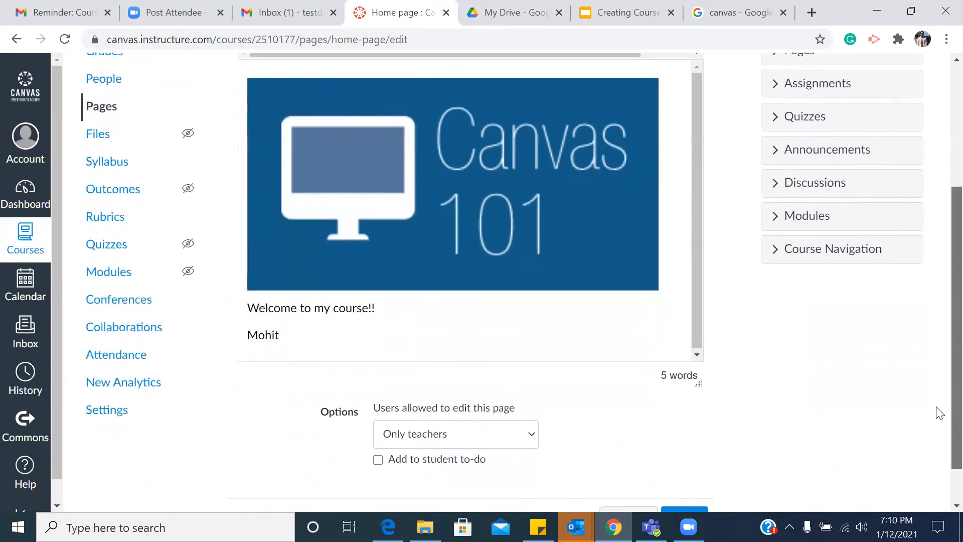
pyautogui.scroll(5, 938, 286)
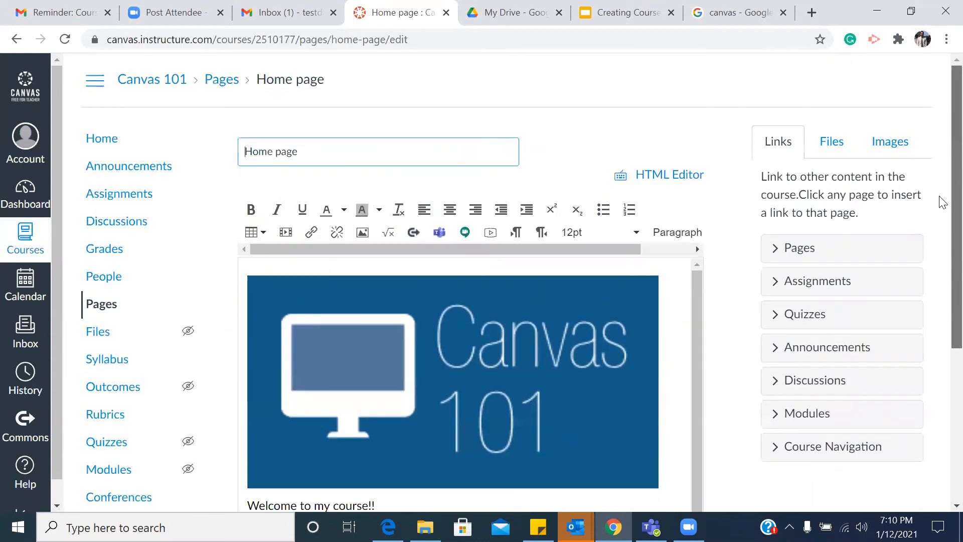
pyautogui.scroll(-5, 932, 296)
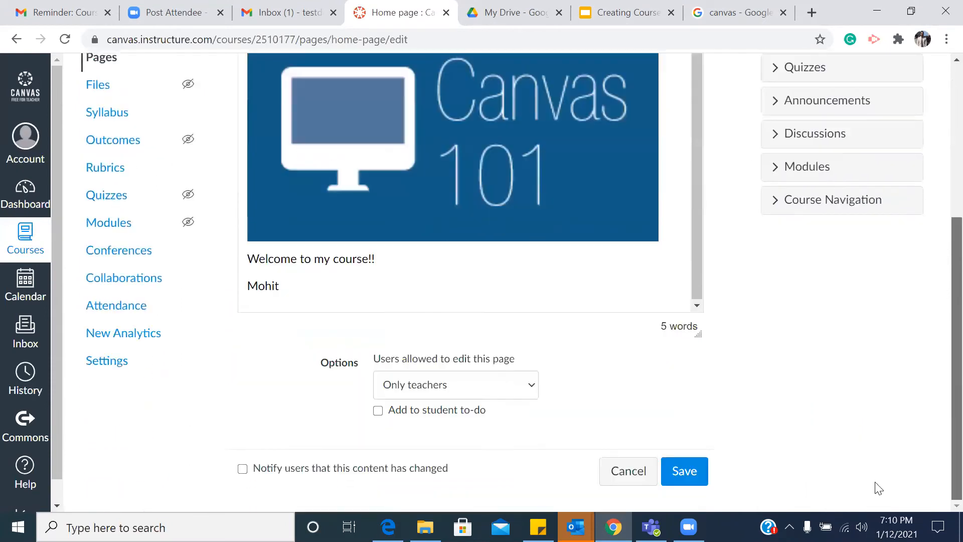
pyautogui.click(683, 478)
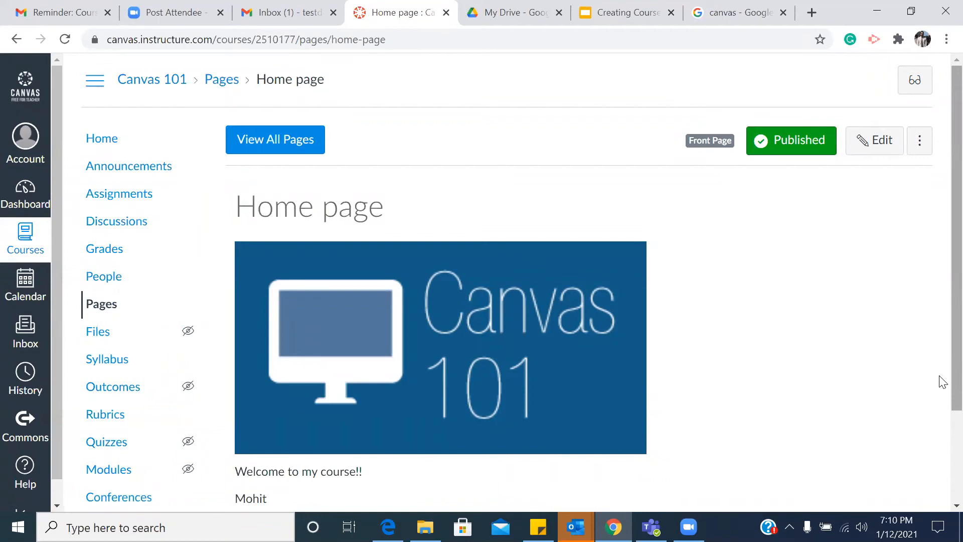
# - Open the Canvas 101 course settings and preview the course's home page in Student View
pyautogui.scroll(-3, 941, 396)
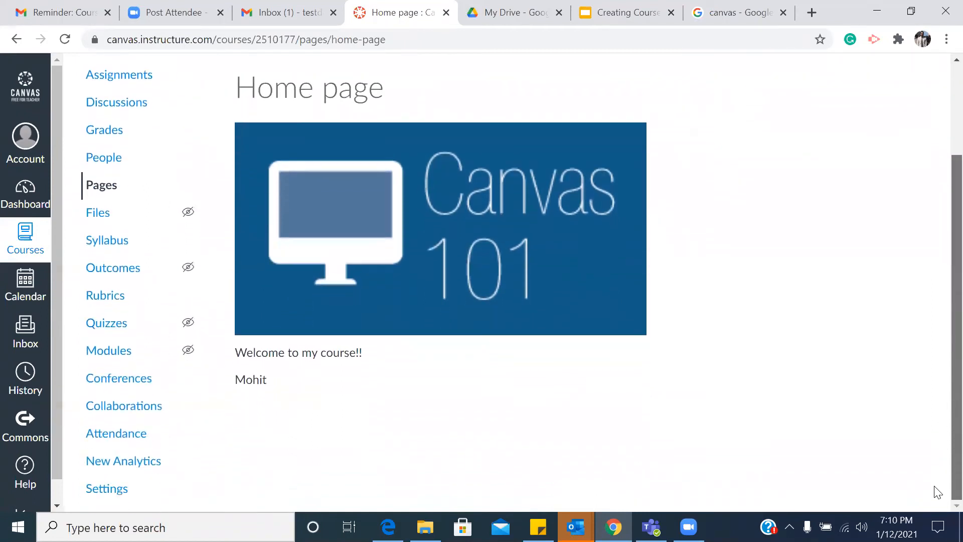
pyautogui.click(109, 495)
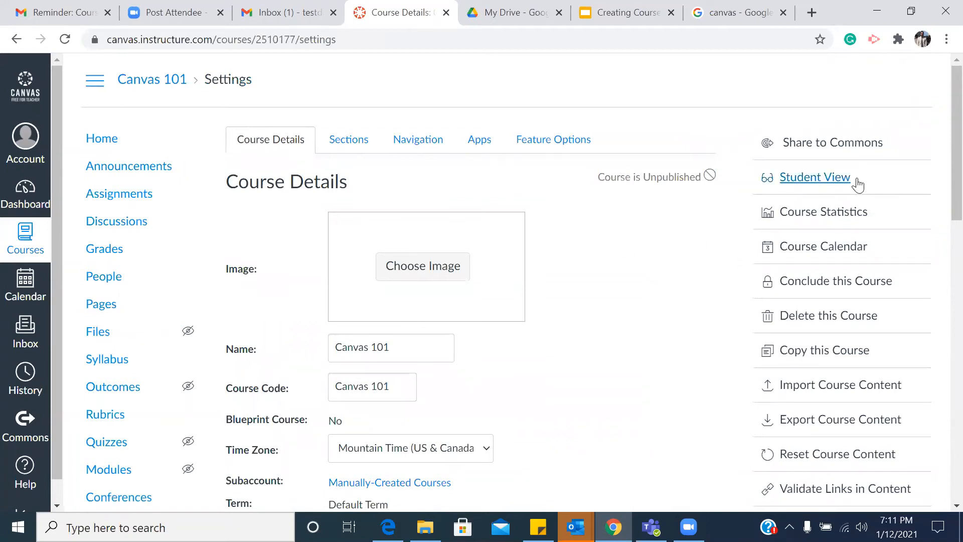
pyautogui.click(838, 185)
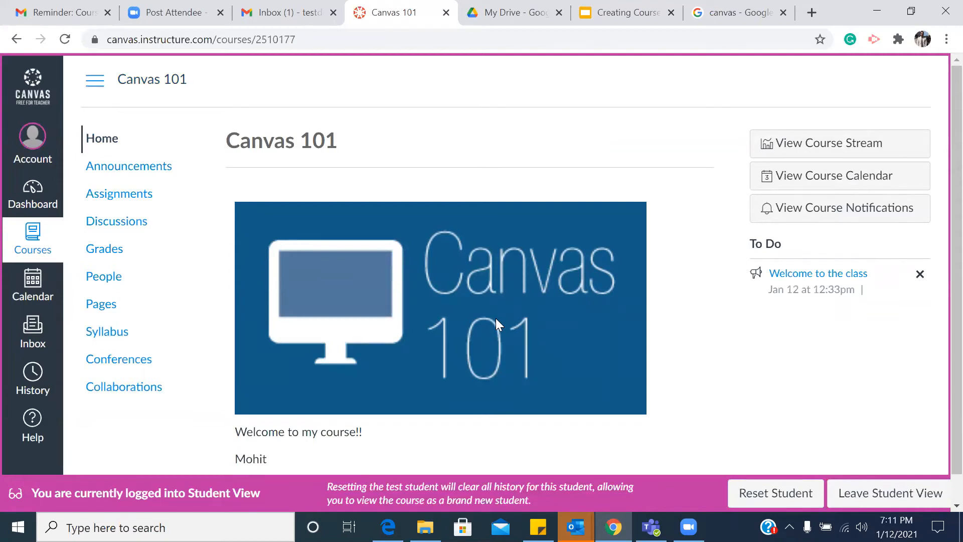
pyautogui.scroll(-1, 497, 324)
pyautogui.scroll(1, 496, 323)
pyautogui.scroll(-1, 496, 323)
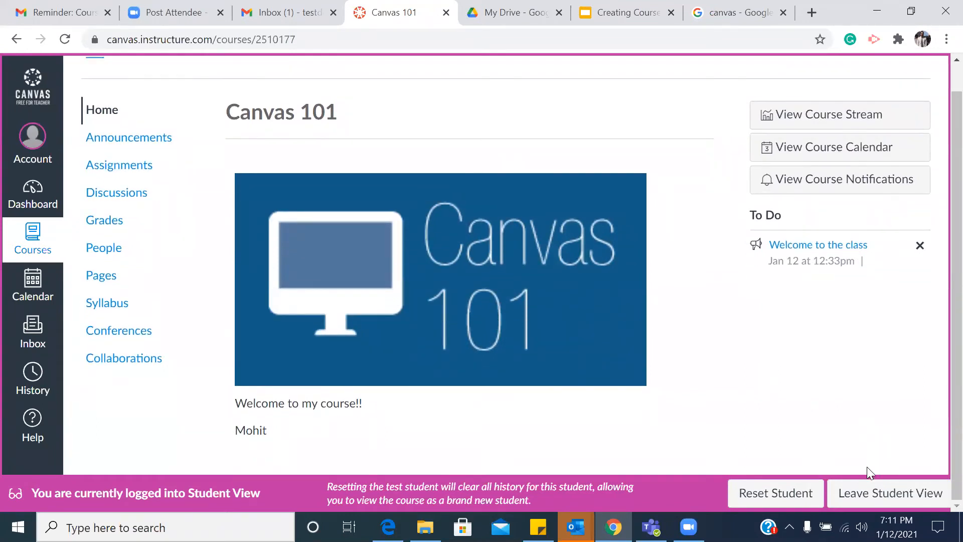
# - Leave Student View and look over the Canvas 101 course home page as the teacher
pyautogui.click(895, 498)
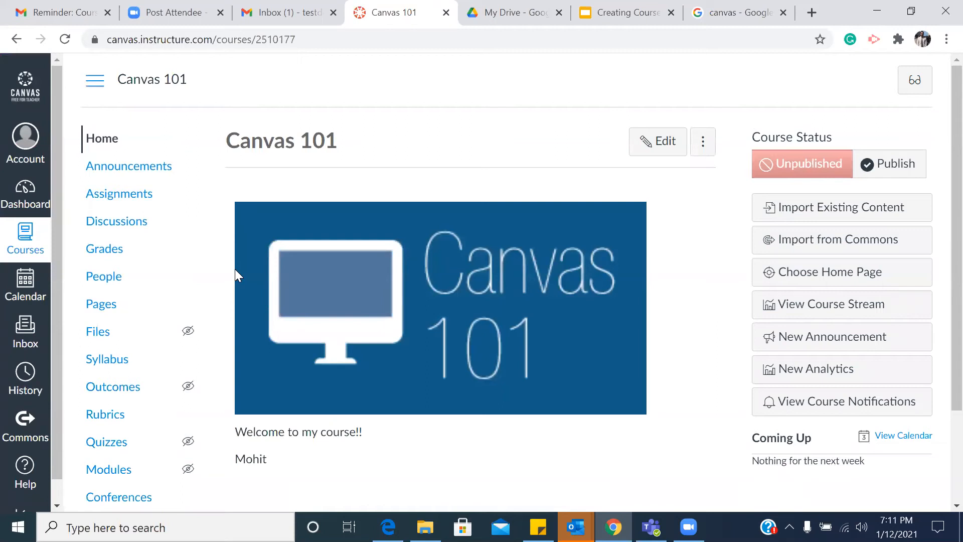
pyautogui.scroll(-2, 236, 275)
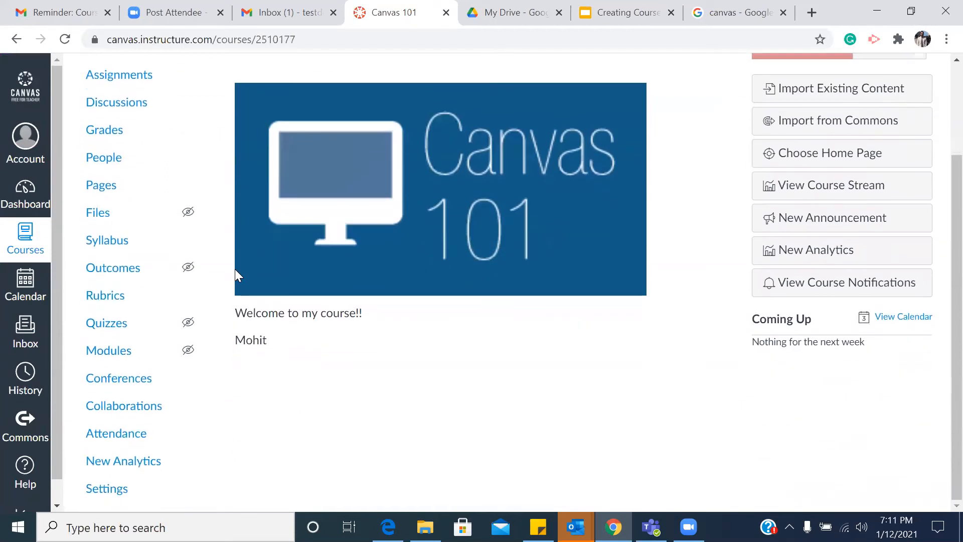
pyautogui.scroll(2, 235, 274)
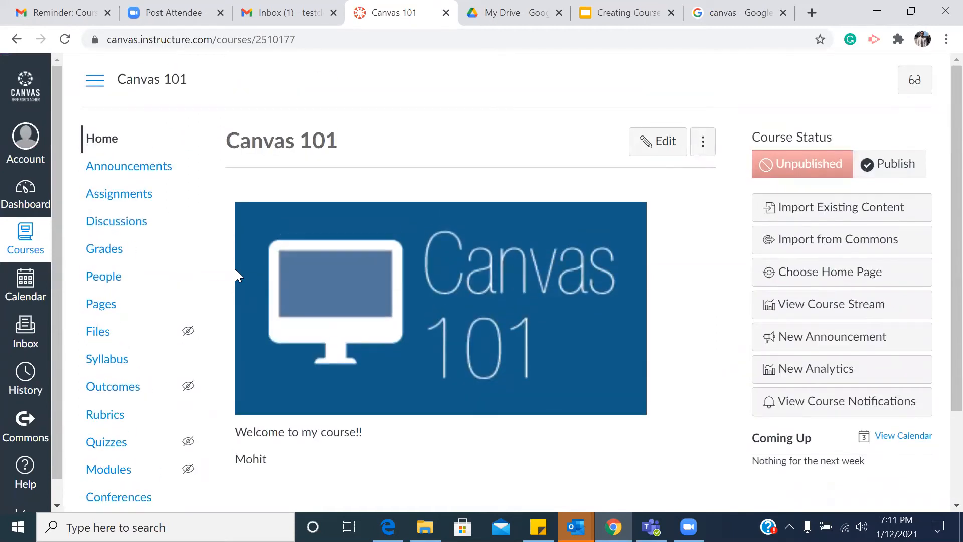
# - Switch to the Creating Course in Canvas presentation and review its slides on course announcements and course modules
pyautogui.click(640, 6)
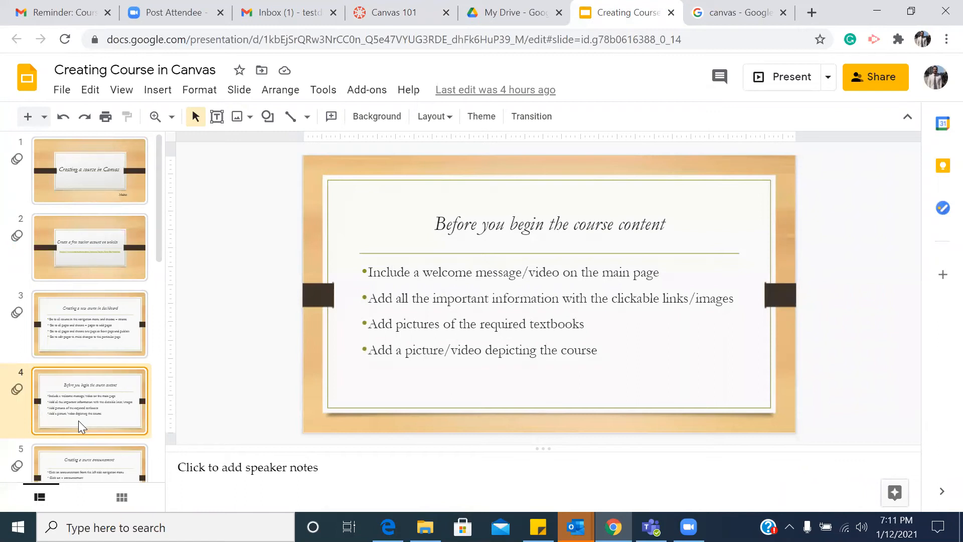
pyautogui.press('Down')
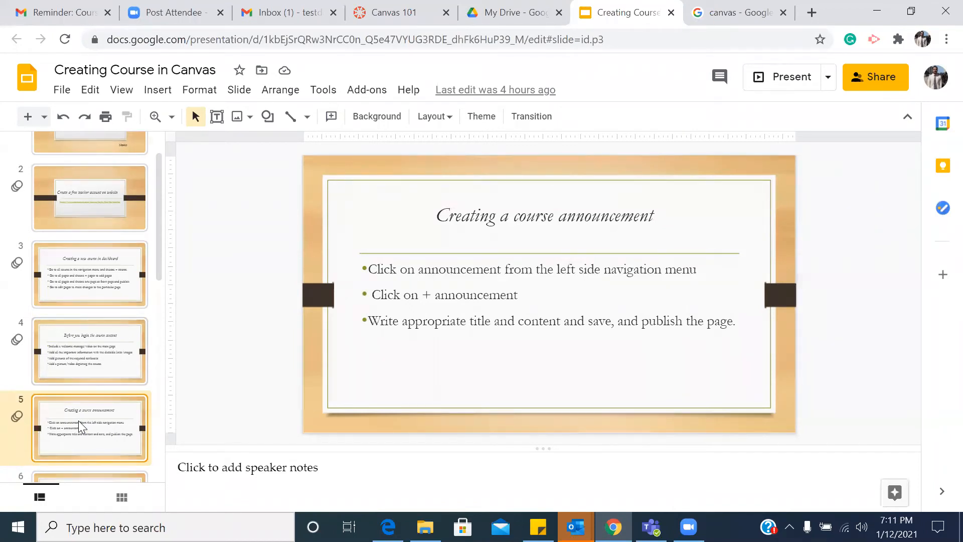
pyautogui.press('Down')
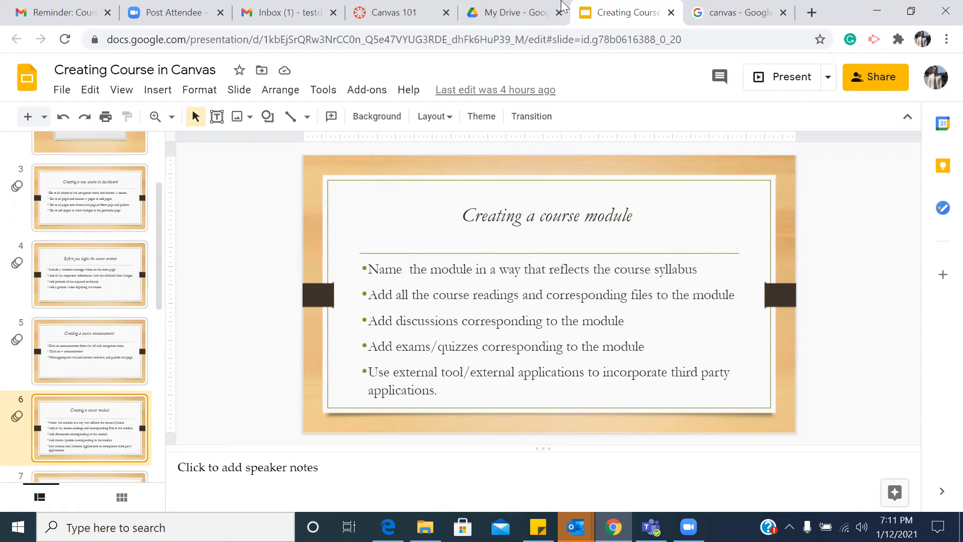
pyautogui.click(536, 6)
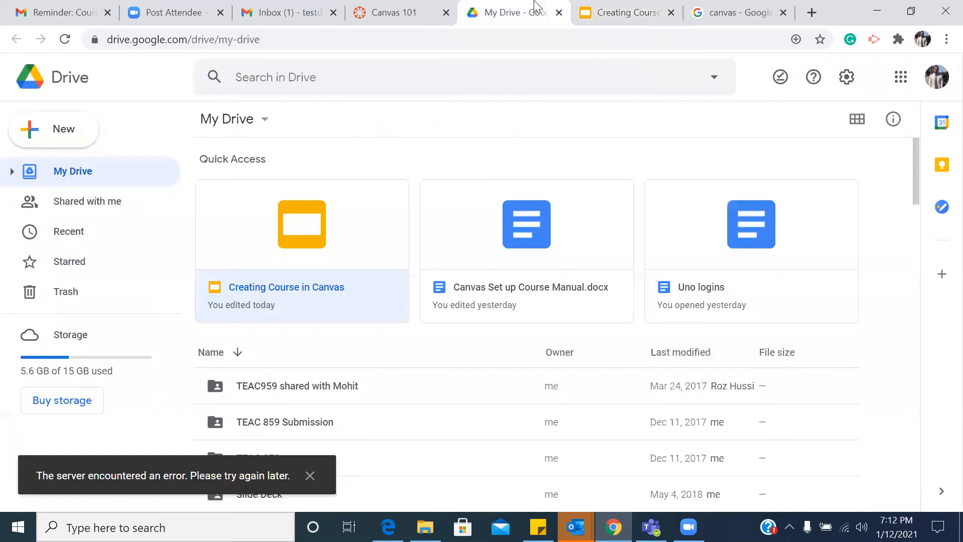
pyautogui.click(639, 7)
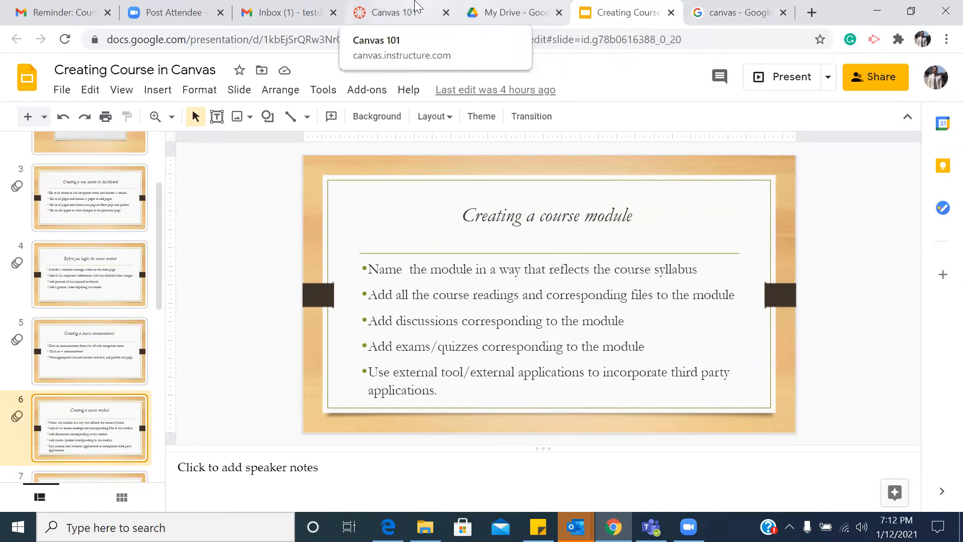
# - Switch back to Canvas, go to the Canvas 101 modules, and begin adding a new module
pyautogui.click(415, 7)
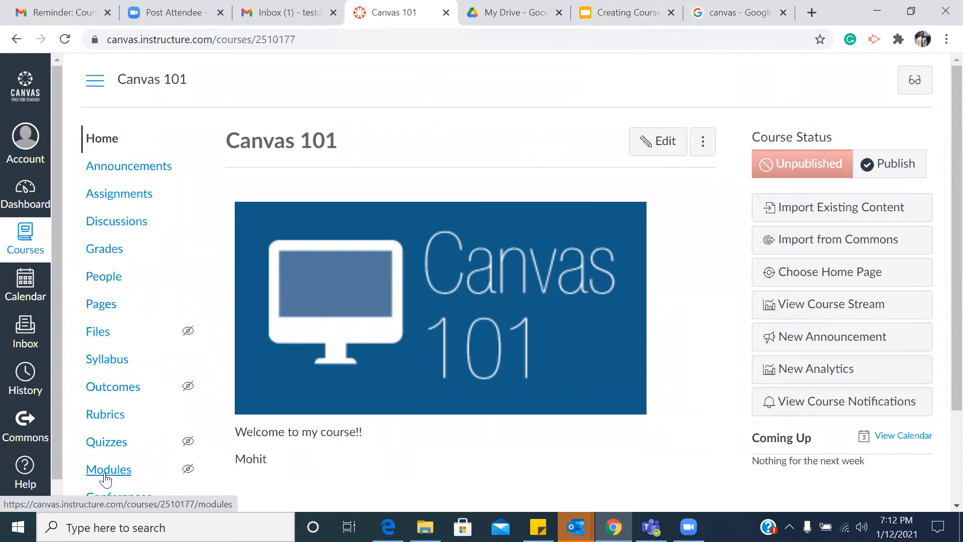
pyautogui.click(105, 470)
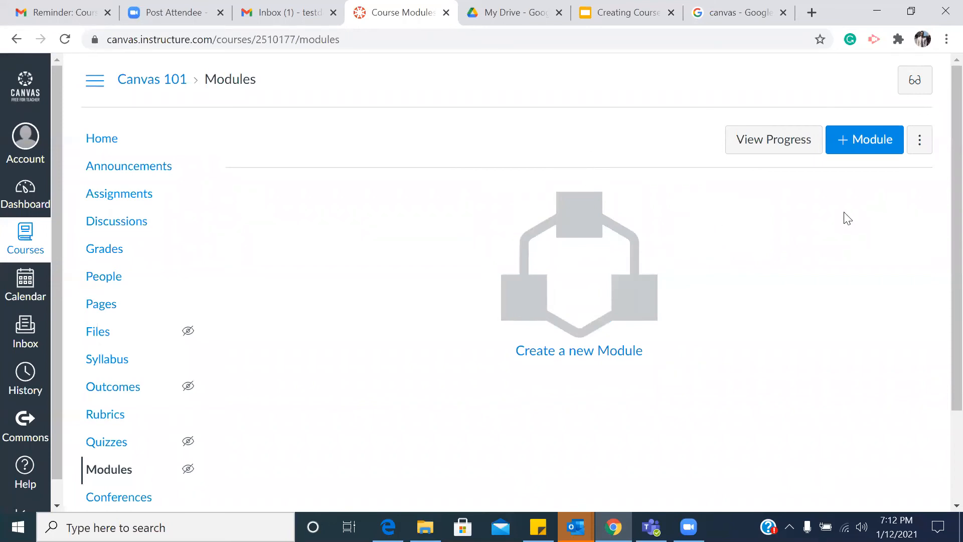
pyautogui.click(868, 144)
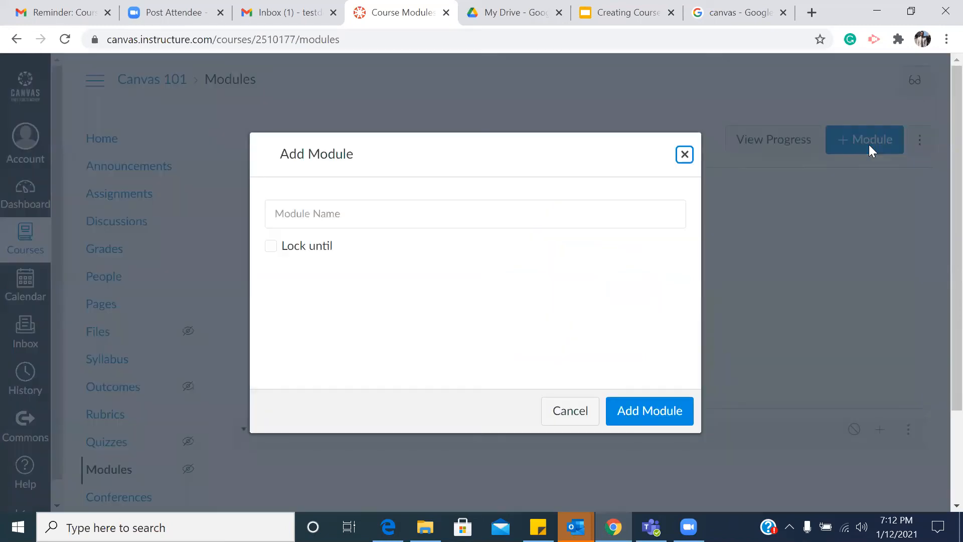
pyautogui.click(406, 212)
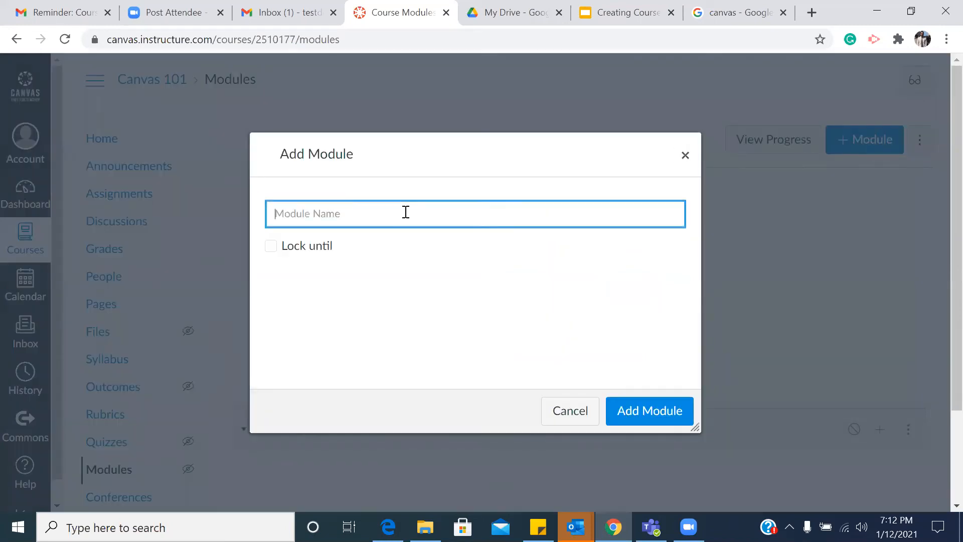
pyautogui.write('G')
pyautogui.press('BackSpace')
pyautogui.write('Making')
pyautogui.press('BackSpace')
pyautogui.press('BackSpace')
pyautogui.press('BackSpace')
pyautogui.press('BackSpace')
pyautogui.press('BackSpace')
pyautogui.press('BackSpace')
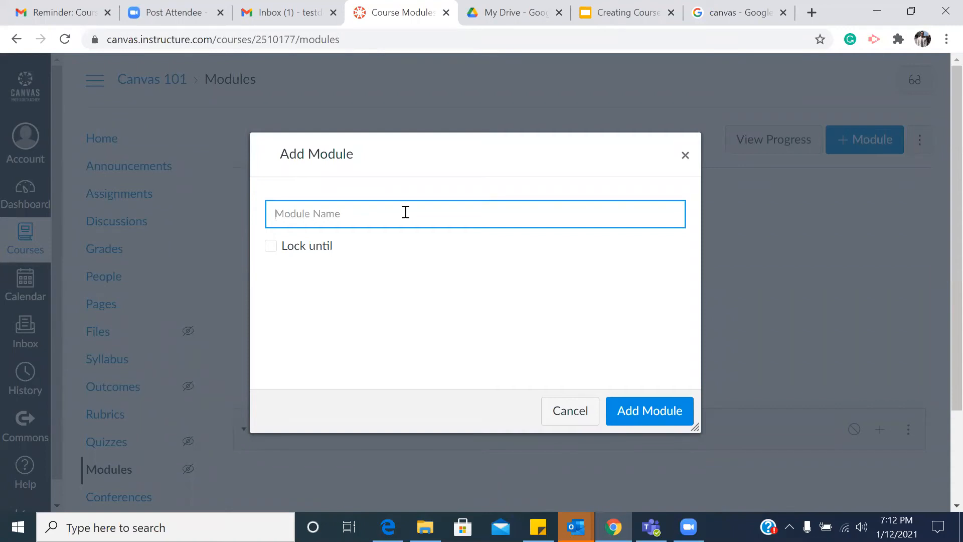
# - Name the new module "Chapter 1- All about numbers", add it to the course, and publish it
pyautogui.write('Chapter 1All about numbers')
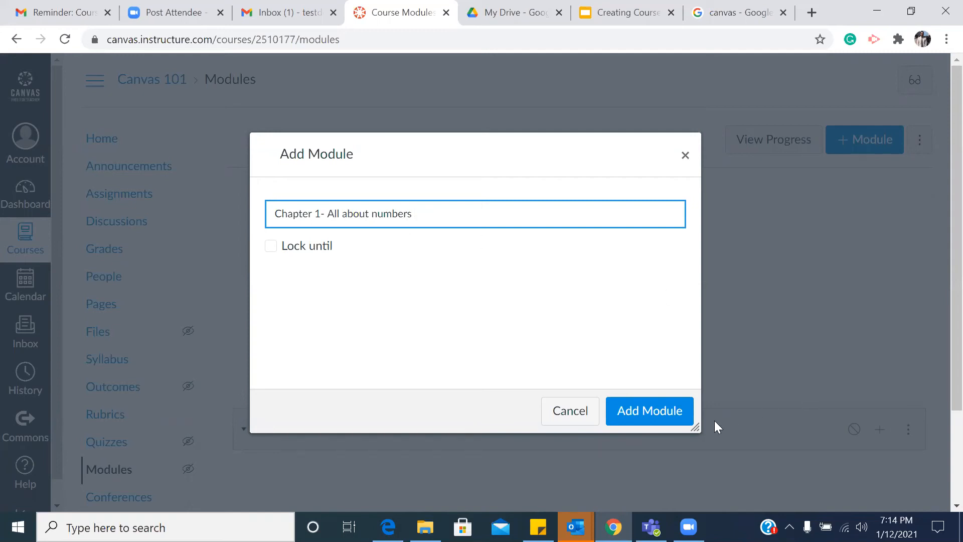
pyautogui.click(672, 419)
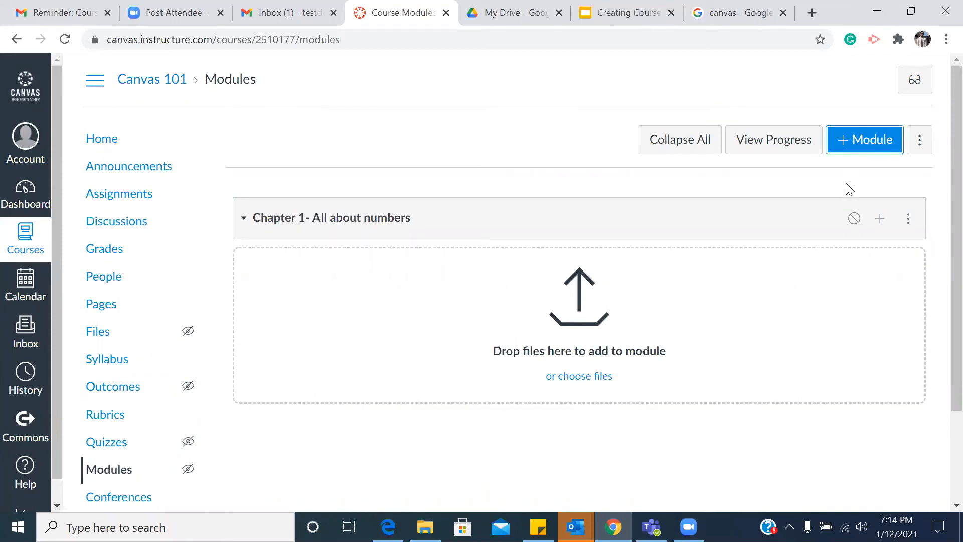
pyautogui.click(852, 221)
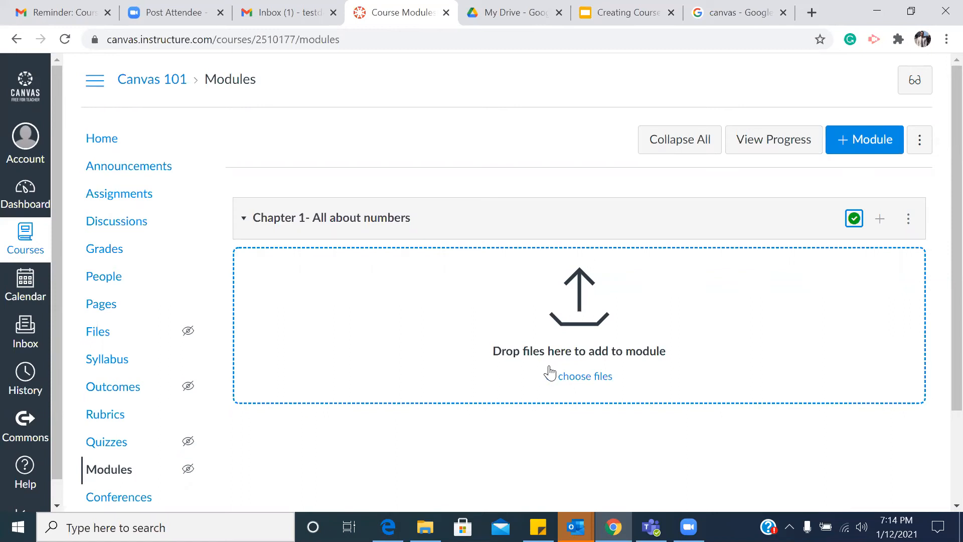
# - Browse the Pictures folder for files to upload to the Chapter 1 module, and close it without choosing one
pyautogui.click(588, 379)
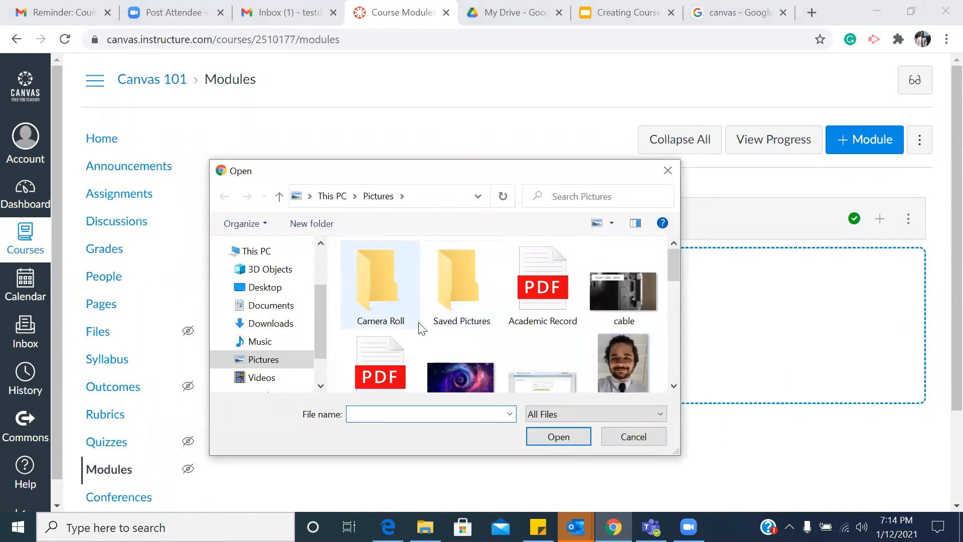
pyautogui.scroll(-1, 421, 329)
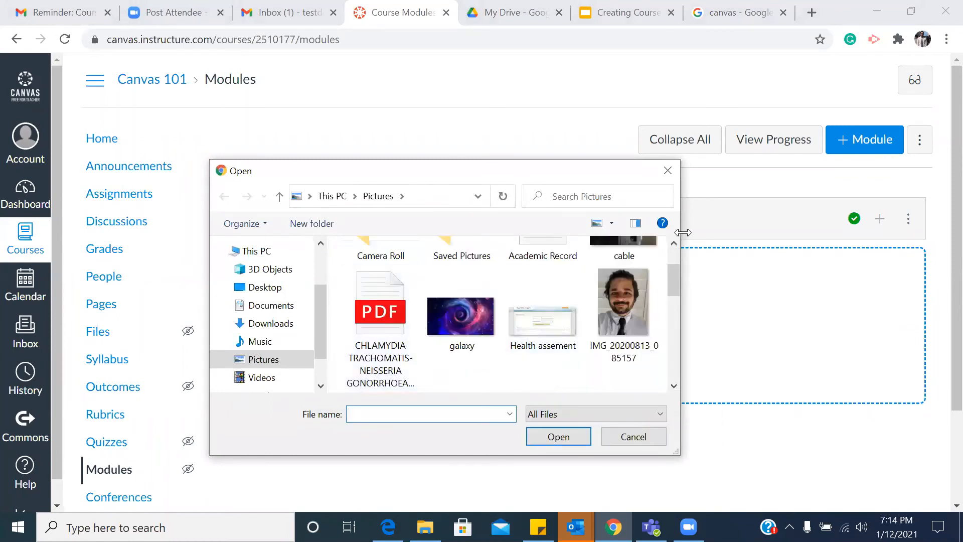
pyautogui.scroll(-5, 509, 300)
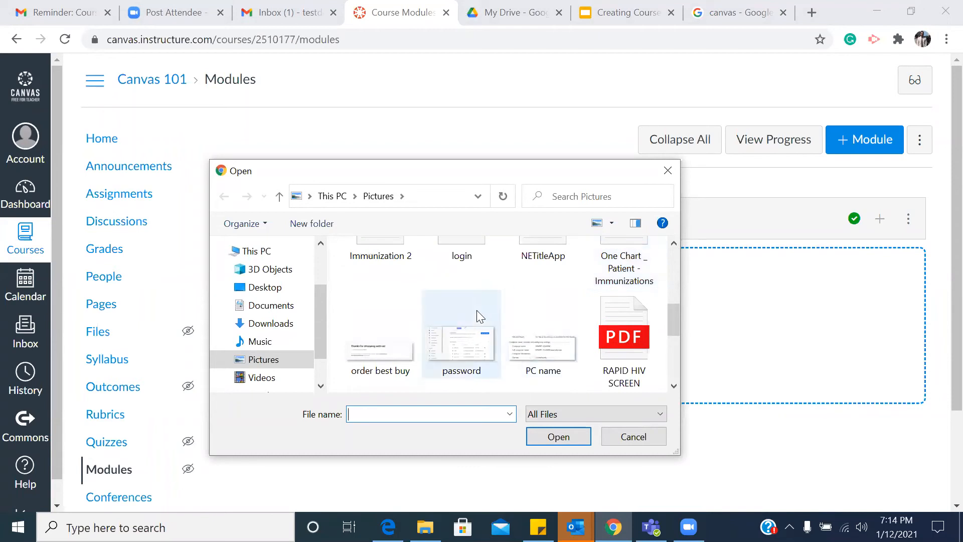
pyautogui.scroll(-5, 476, 310)
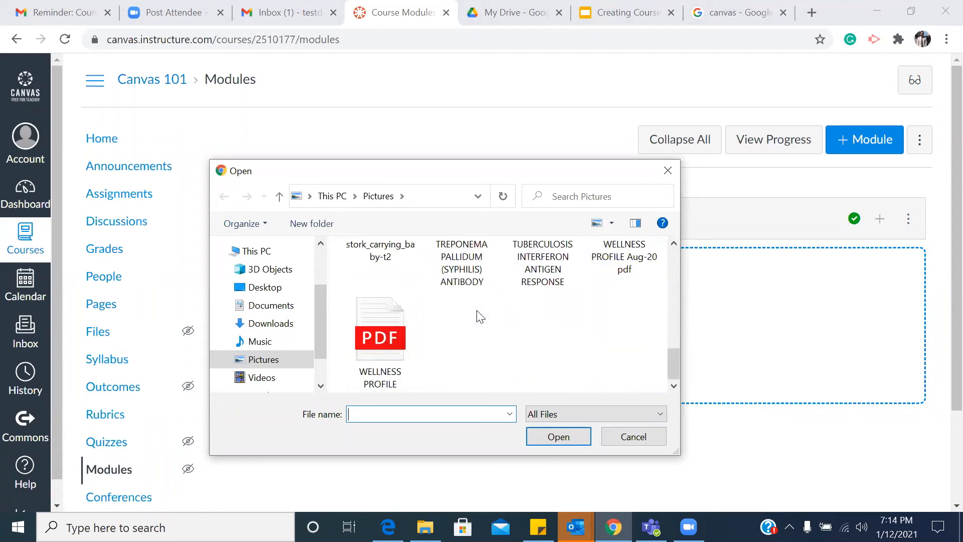
pyautogui.click(668, 171)
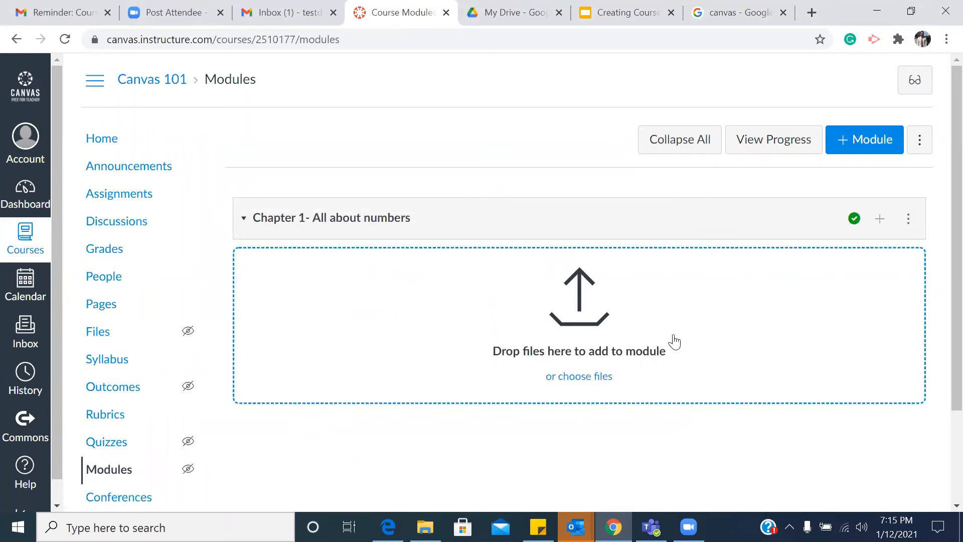
# - Examine the choices for adding an item to the Chapter 1 module and the module's management options
pyautogui.click(880, 220)
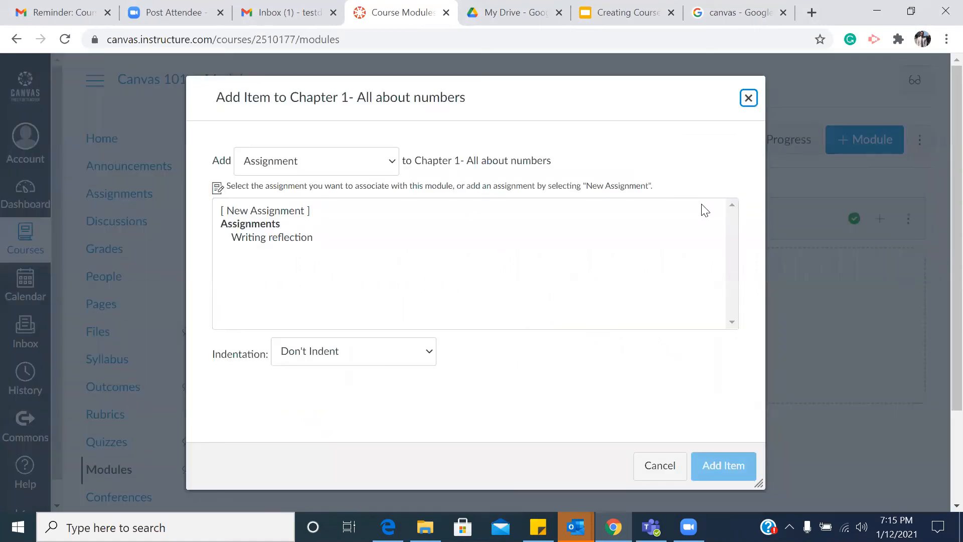
pyautogui.click(748, 98)
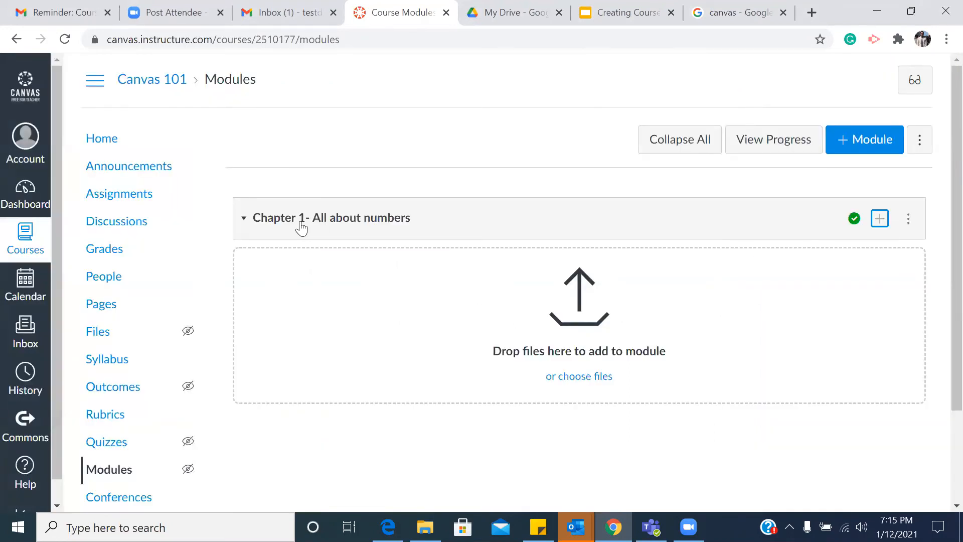
pyautogui.click(907, 223)
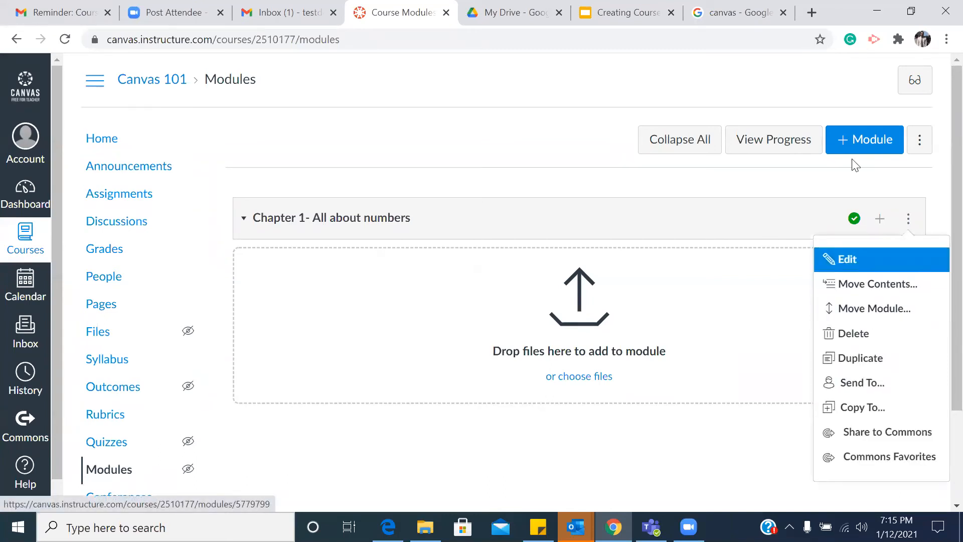
# - Add a second module named "Chapter 2- All about Divison" to the Canvas 101 course
pyautogui.click(880, 143)
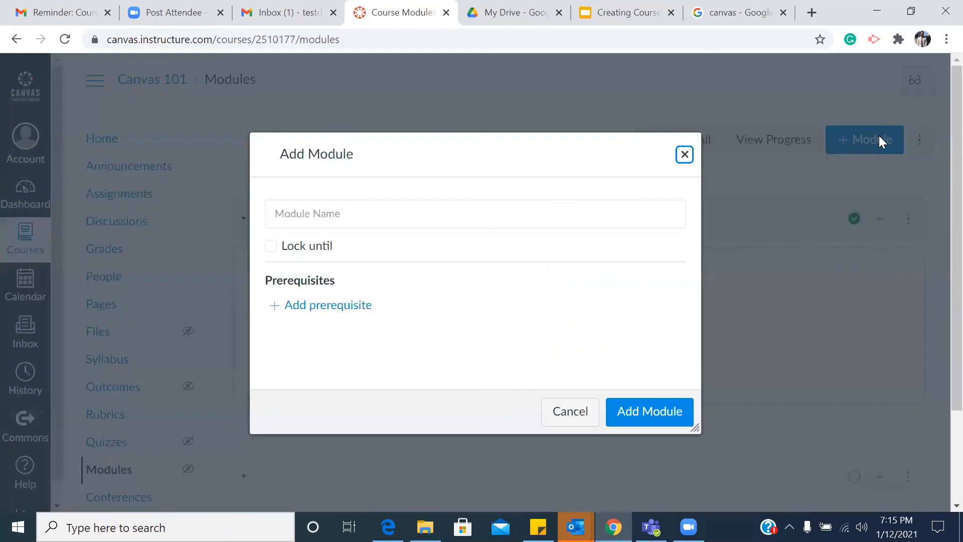
pyautogui.click(340, 210)
pyautogui.click(338, 248)
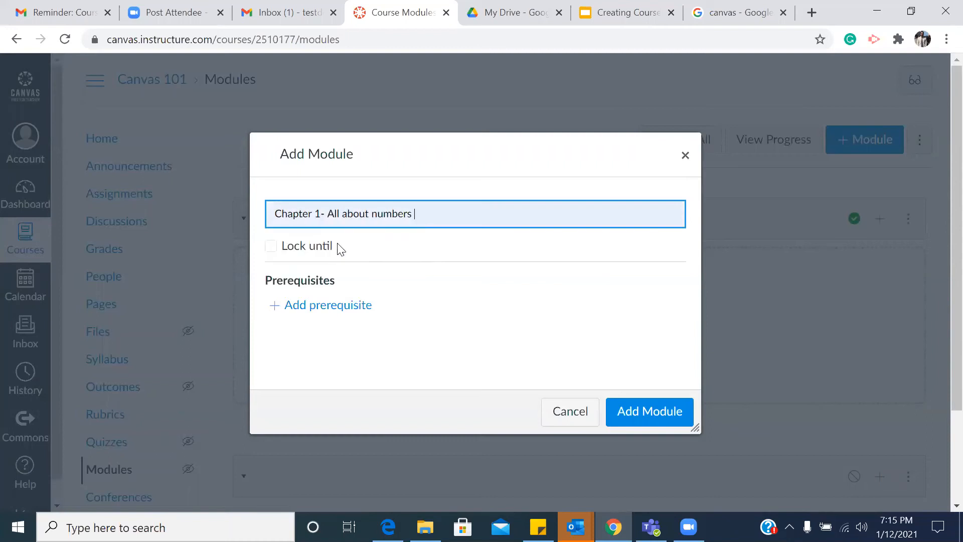
pyautogui.click(320, 216)
pyautogui.press('BackSpace')
pyautogui.write('2')
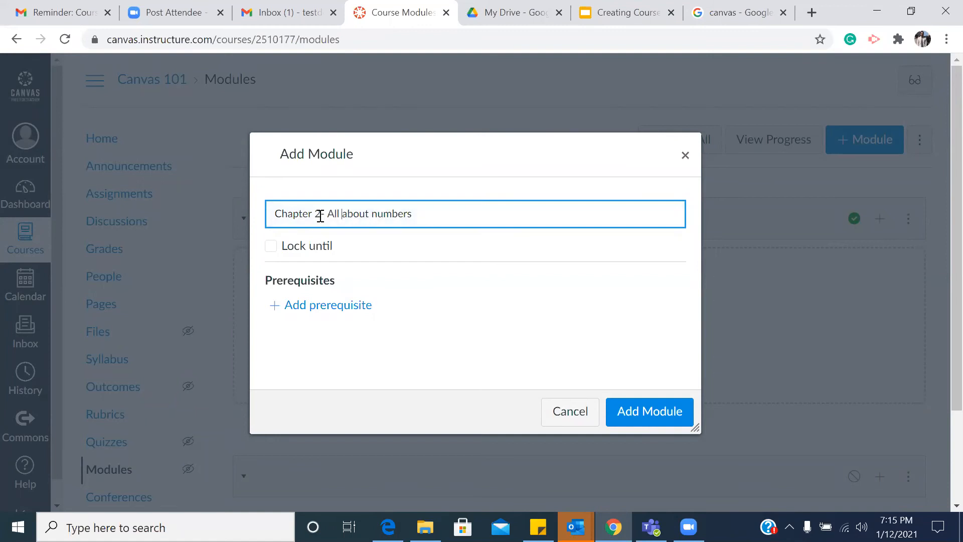
pyautogui.press('BackSpace')
pyautogui.press('BackSpace')
pyautogui.press('BackSpace')
pyautogui.press('BackSpace')
pyautogui.press('BackSpace')
pyautogui.press('BackSpace')
pyautogui.press('BackSpace')
pyautogui.write('Divisons')
pyautogui.press('BackSpace')
pyautogui.click(684, 423)
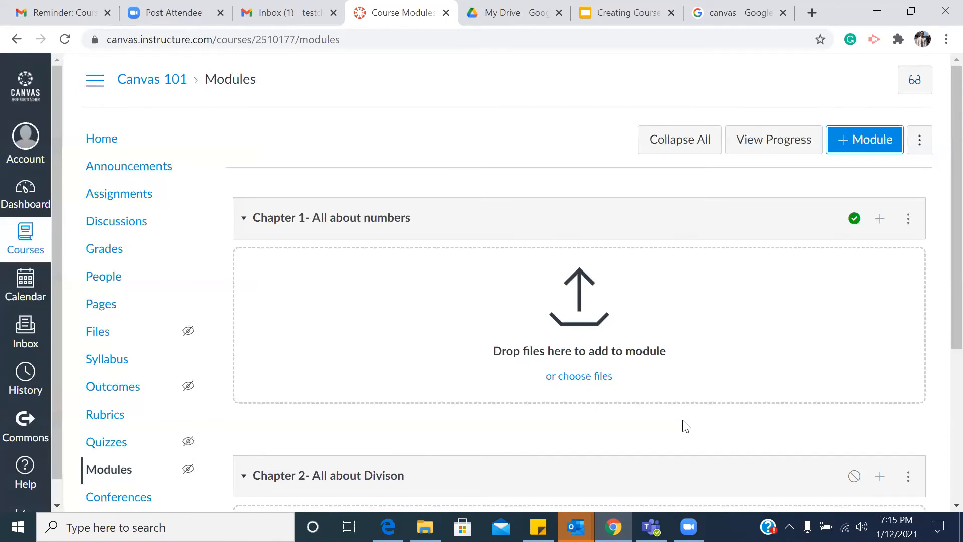
pyautogui.scroll(-5, 623, 372)
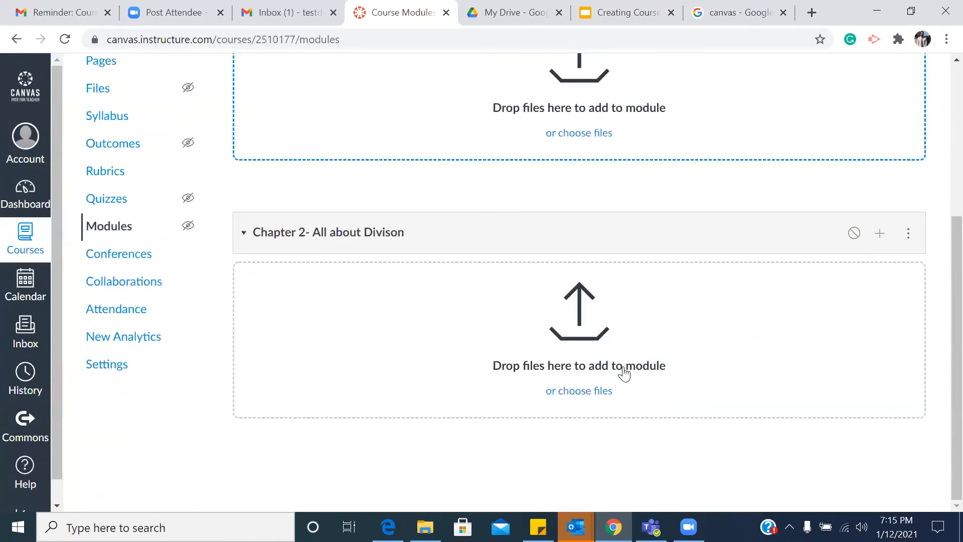
pyautogui.scroll(5, 623, 371)
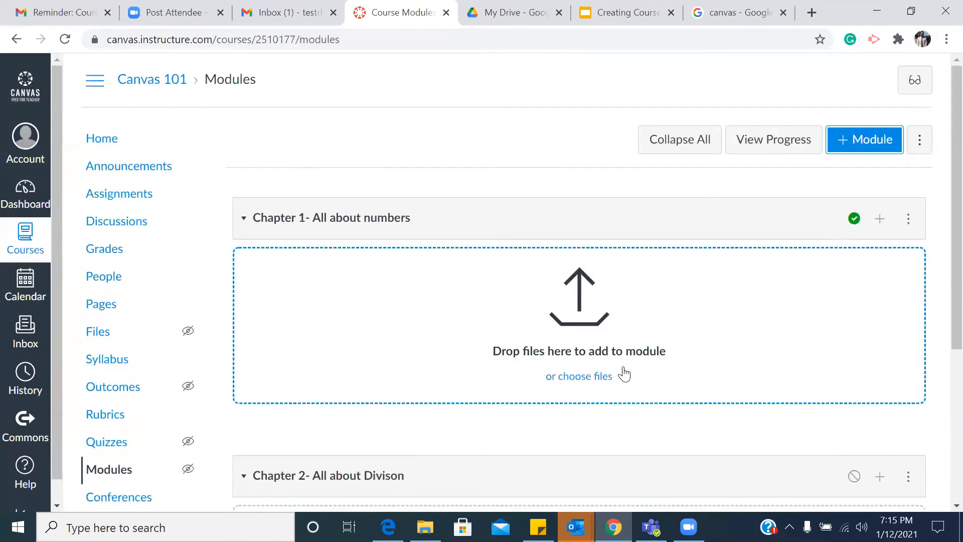
pyautogui.scroll(-5, 623, 372)
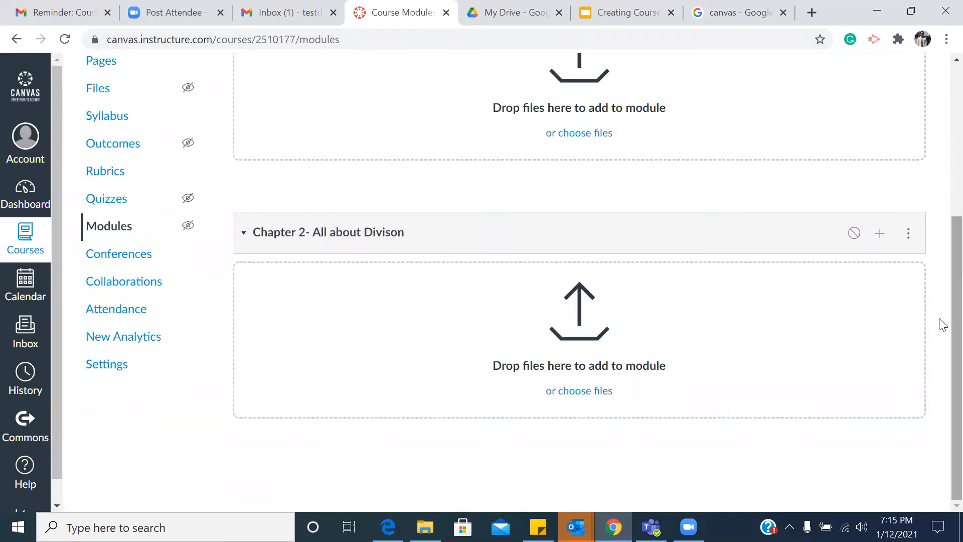
pyautogui.press('n')
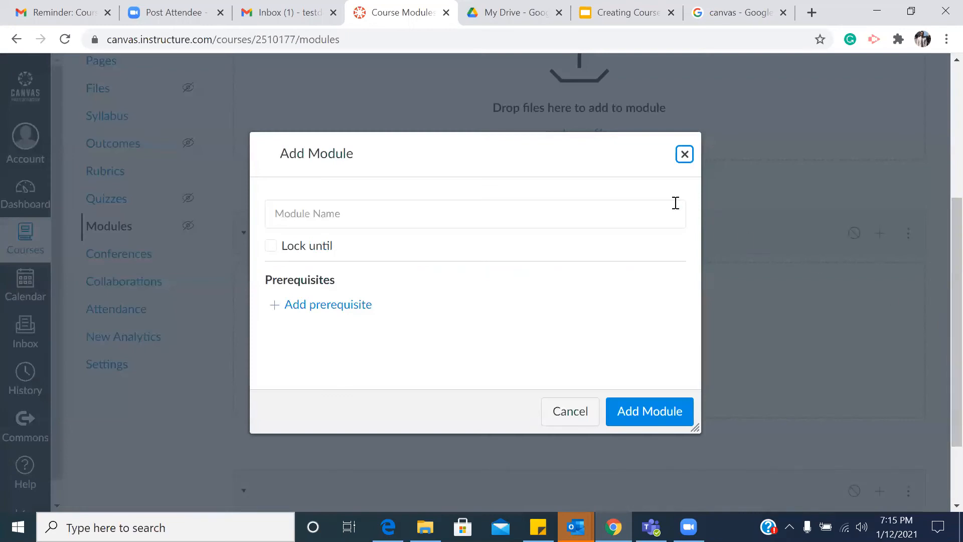
pyautogui.click(685, 155)
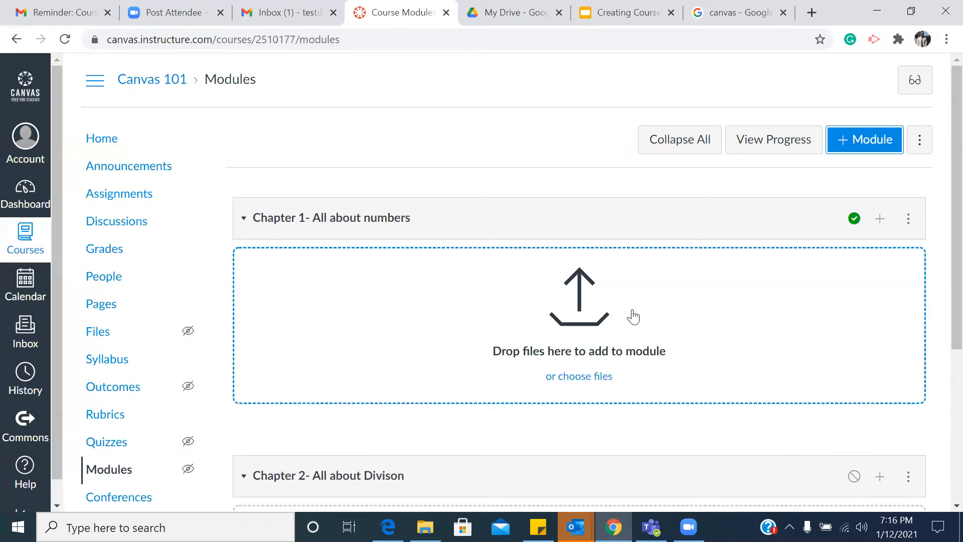
# - Publish the "Chapter 2- All about Divison" module
pyautogui.click(853, 476)
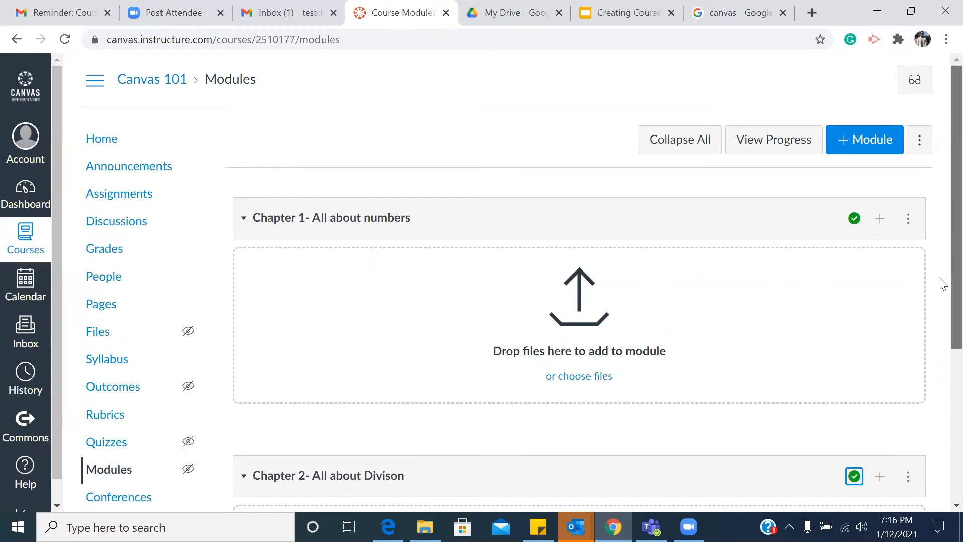
pyautogui.scroll(-4, 942, 283)
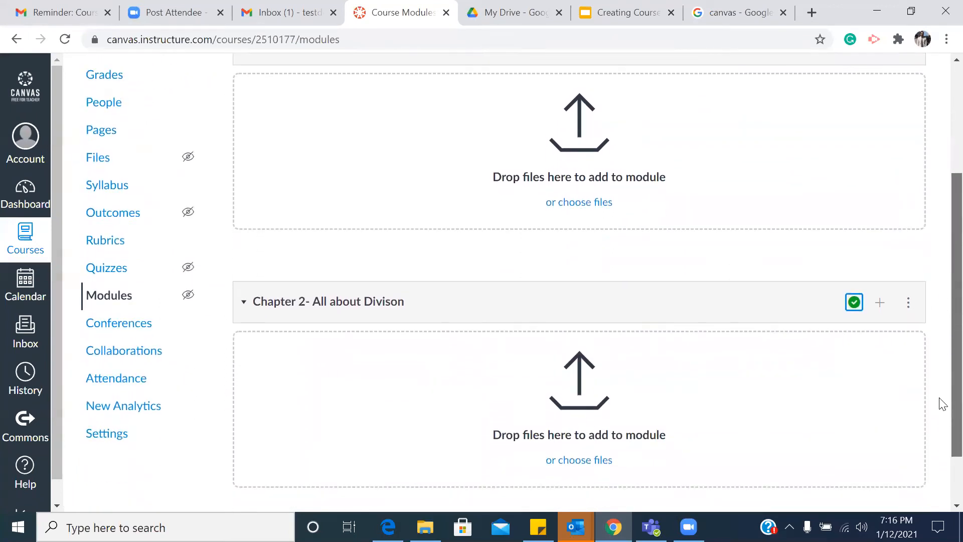
pyautogui.moveTo(940, 397); pyautogui.dragTo(939, 407)
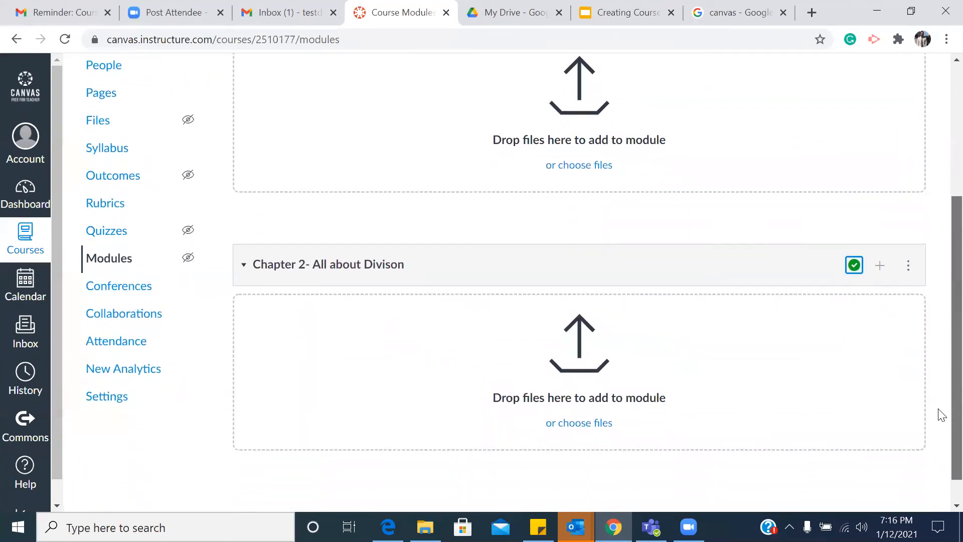
pyautogui.doubleClick(385, 269)
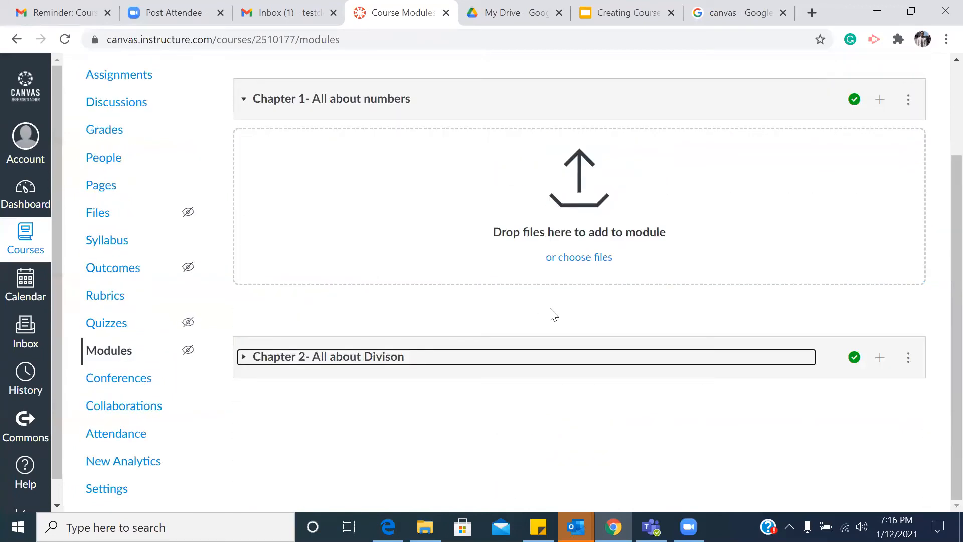
pyautogui.rightClick(663, 427)
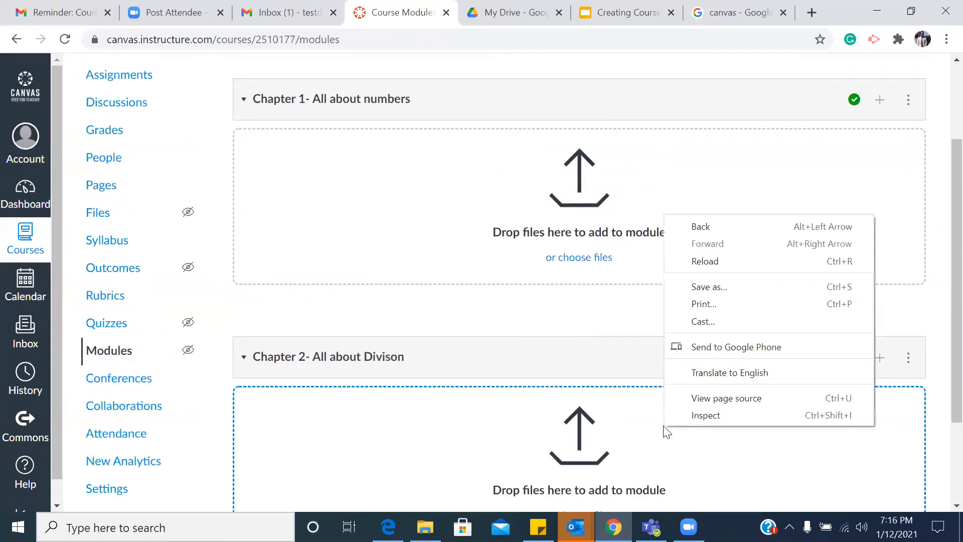
pyautogui.click(914, 327)
# - Edit the "Chapter 2- All about Divison" module settings to lock it until Jan 25, 2021
pyautogui.click(908, 358)
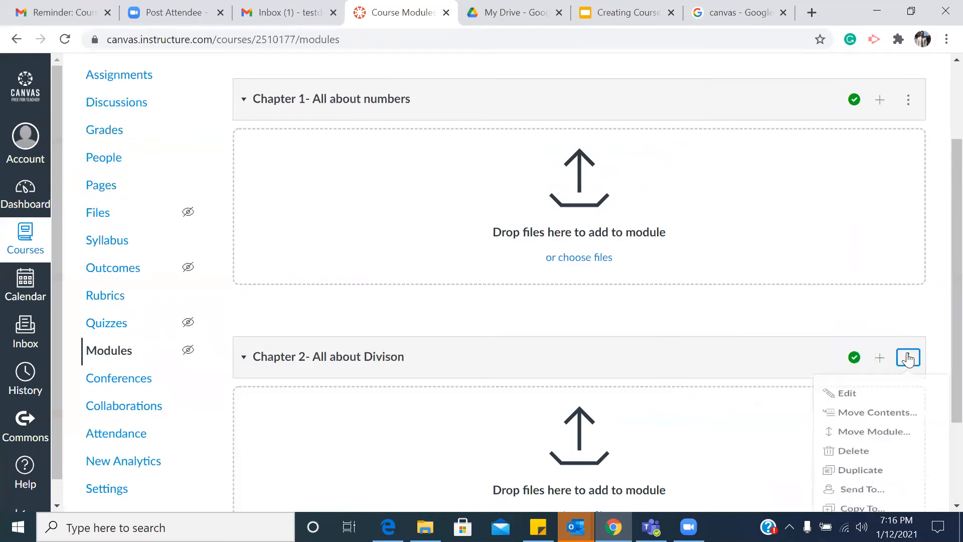
pyautogui.click(887, 398)
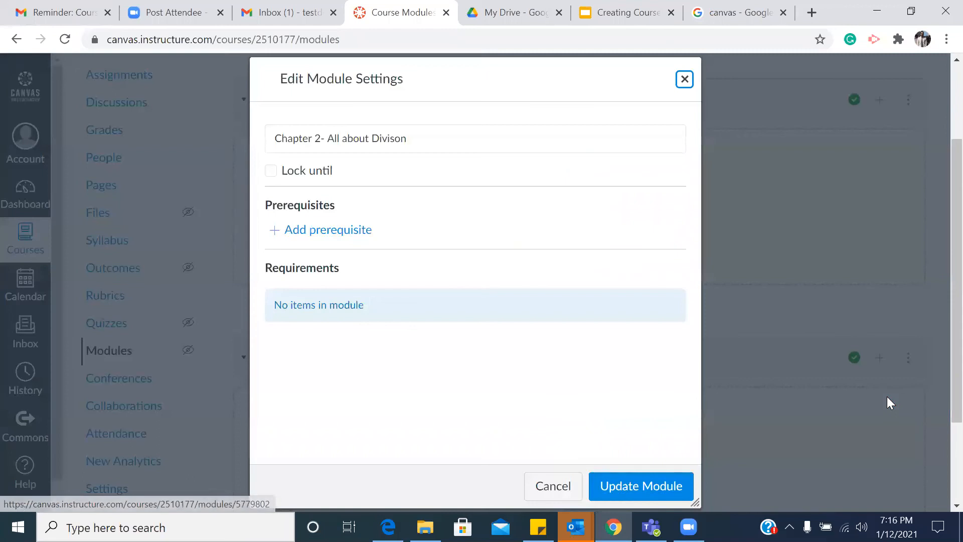
pyautogui.click(271, 171)
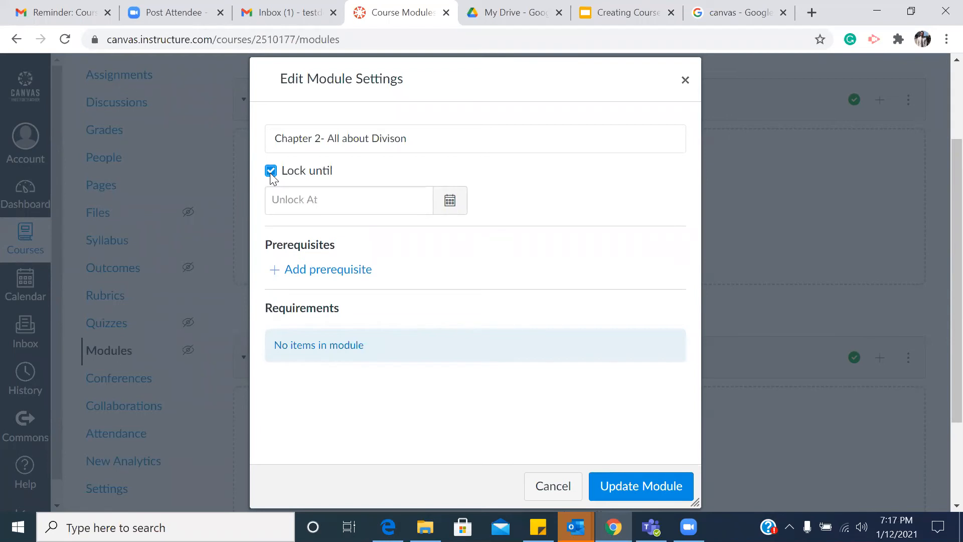
pyautogui.click(444, 203)
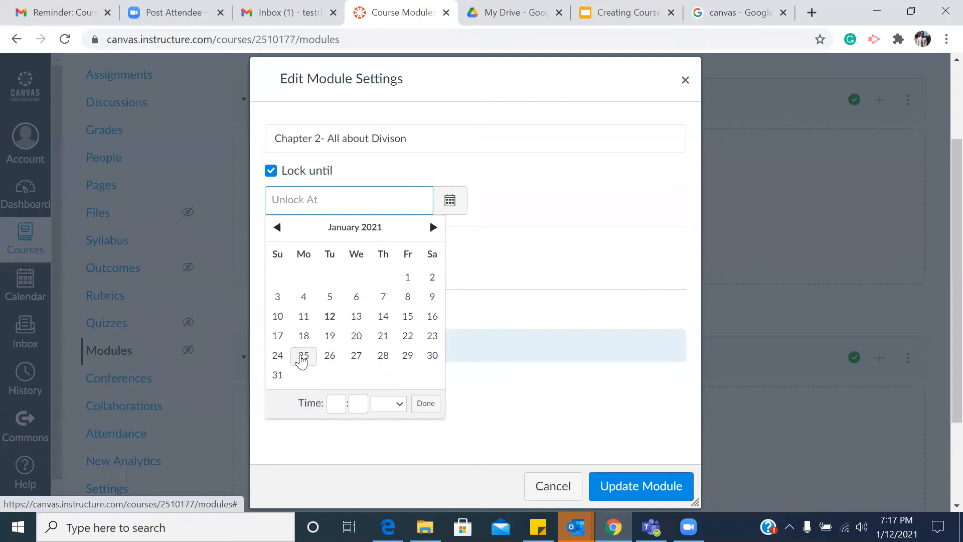
pyautogui.click(303, 357)
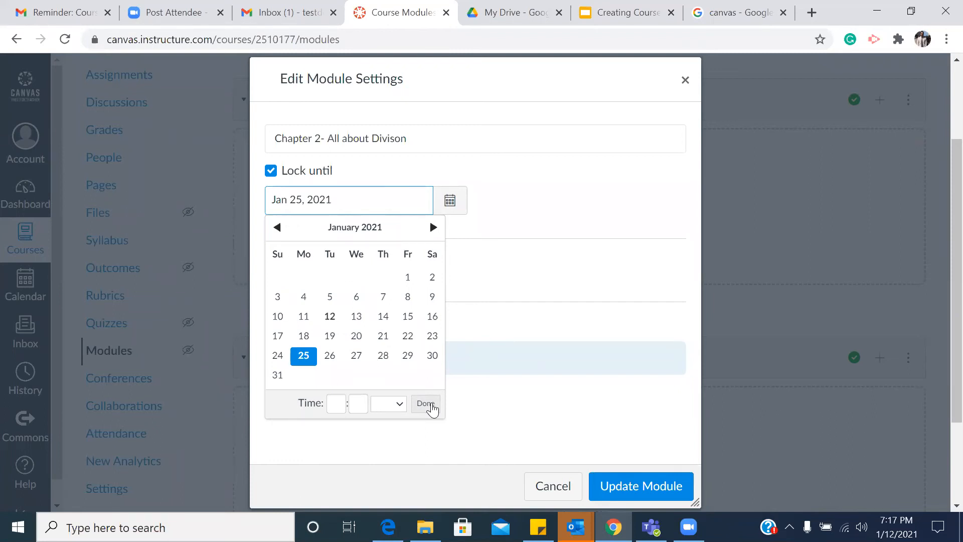
pyautogui.click(425, 404)
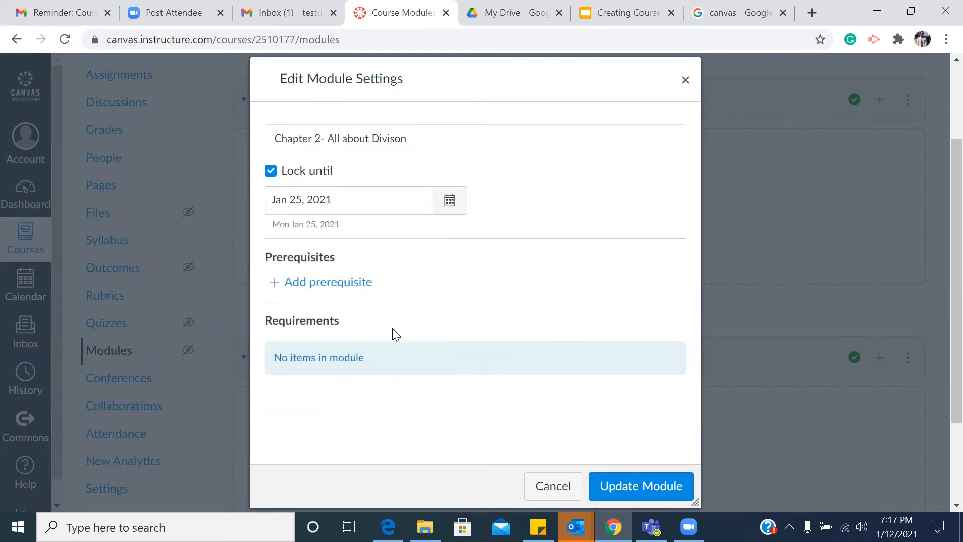
# - Add "Chapter 1- All about numbers" as a prerequisite for the Chapter 2 module and save the module settings
pyautogui.click(311, 283)
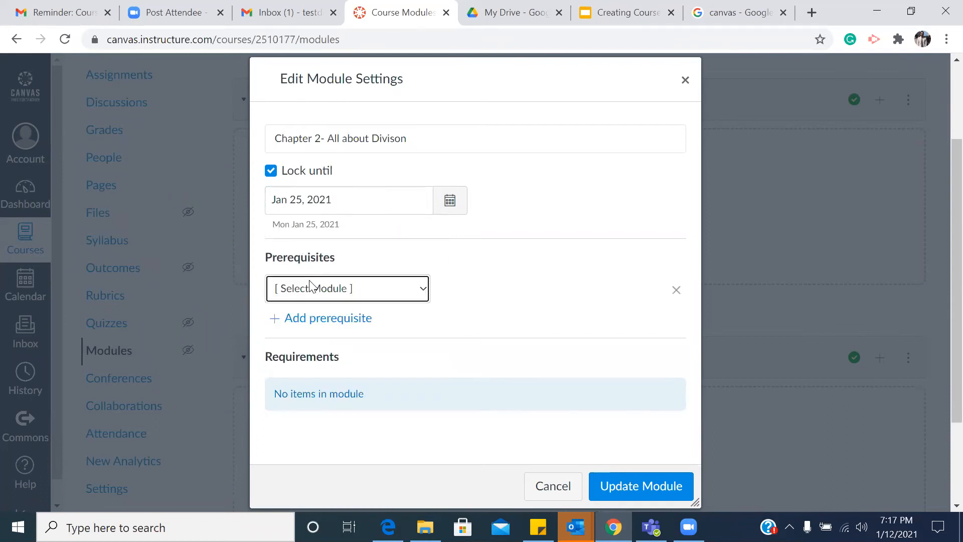
pyautogui.click(420, 290)
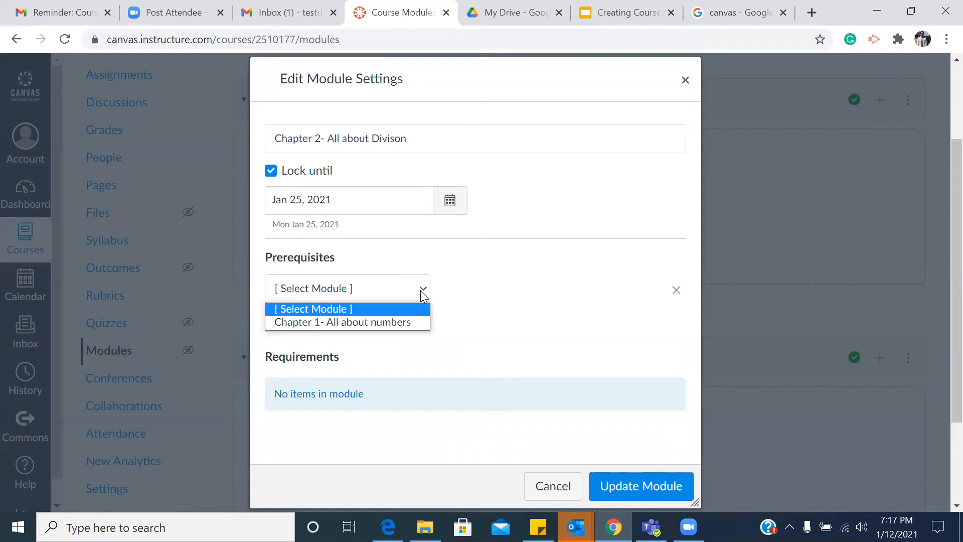
pyautogui.click(400, 322)
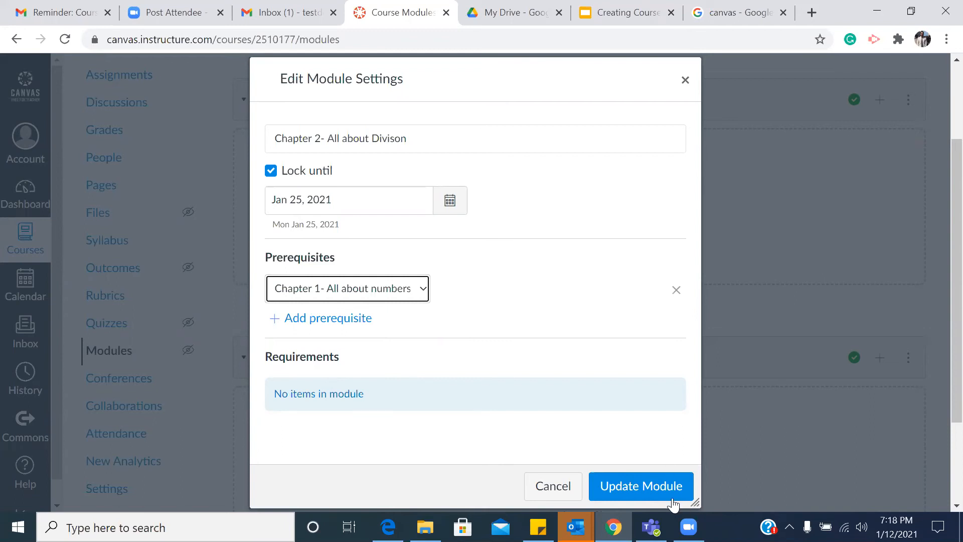
pyautogui.click(666, 493)
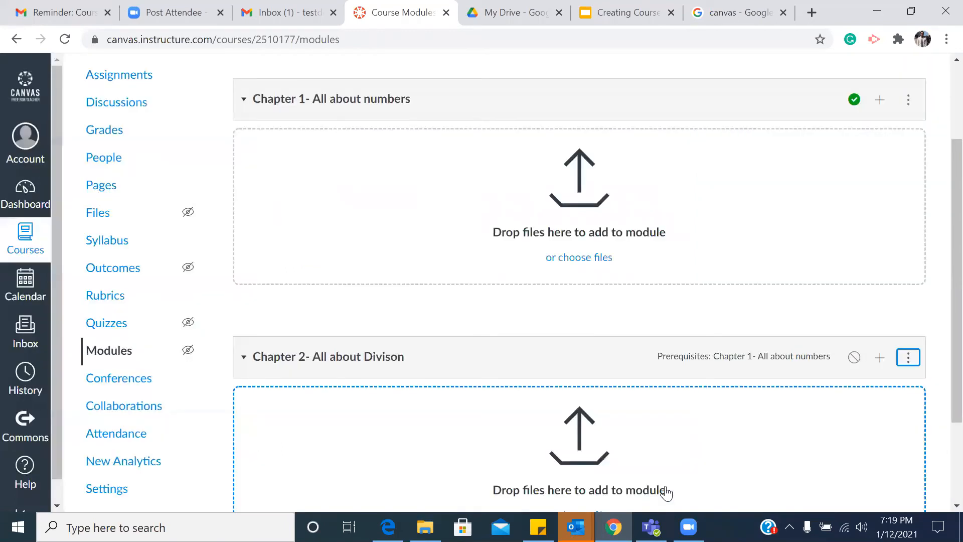
pyautogui.scroll(-2, 666, 493)
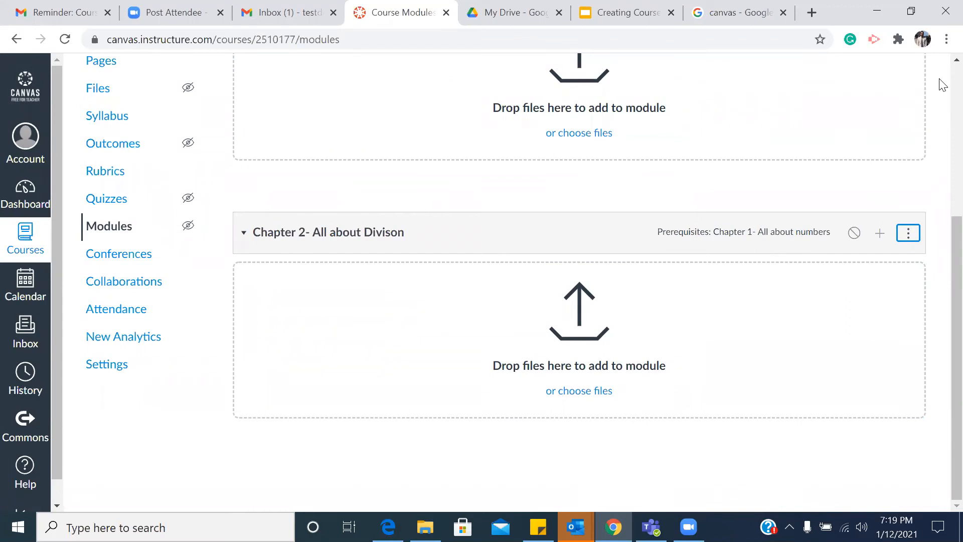
pyautogui.scroll(1, 942, 86)
pyautogui.scroll(3, 942, 85)
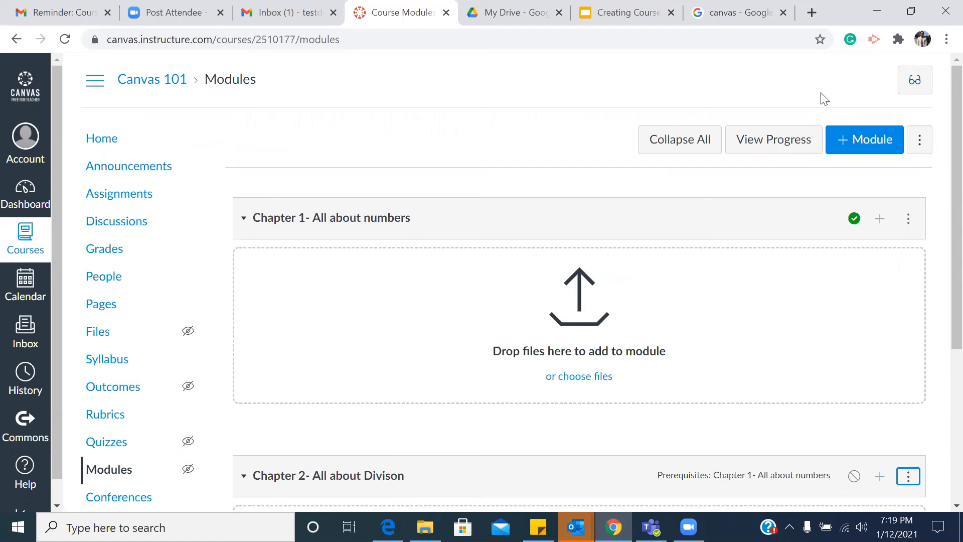
pyautogui.click(906, 221)
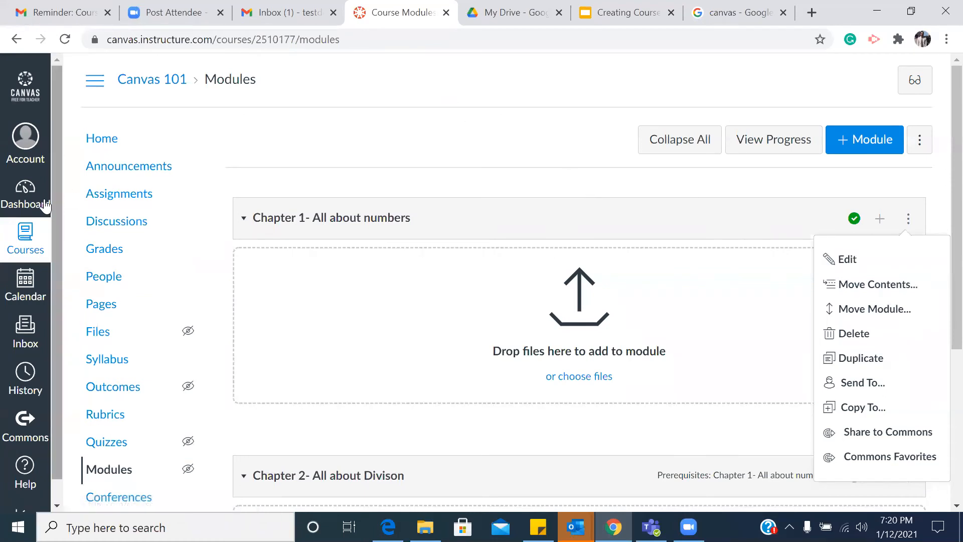
pyautogui.click(355, 149)
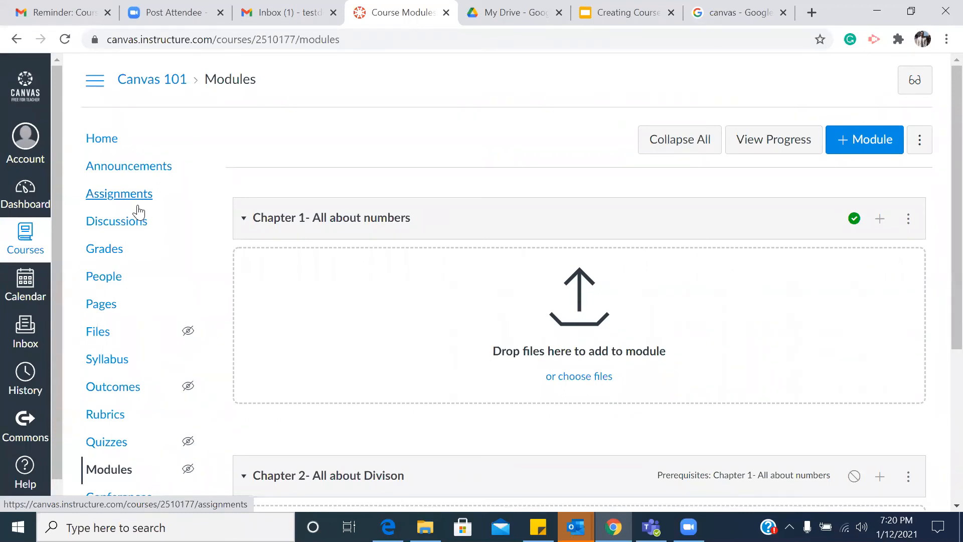
# - Start a new discussion in the Canvas 101 course titled "Chapter 1 - All about numbers"
pyautogui.click(126, 227)
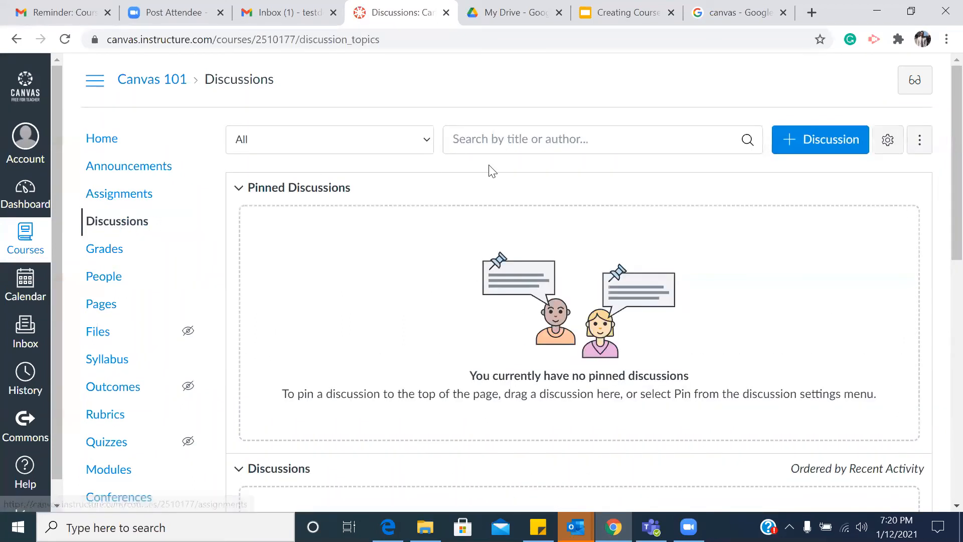
pyautogui.click(795, 150)
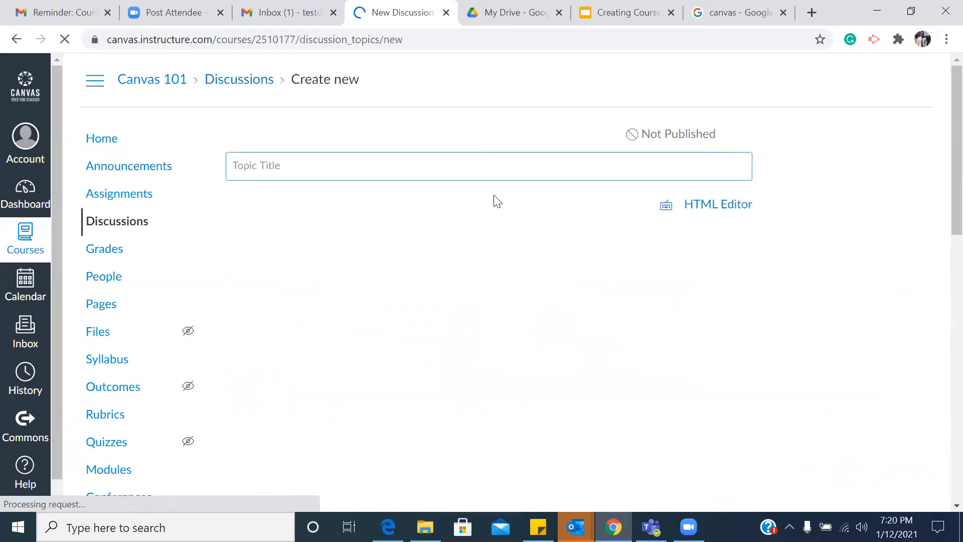
pyautogui.click(422, 169)
pyautogui.write('Chec')
pyautogui.press('BackSpace')
pyautogui.press('BackSpace')
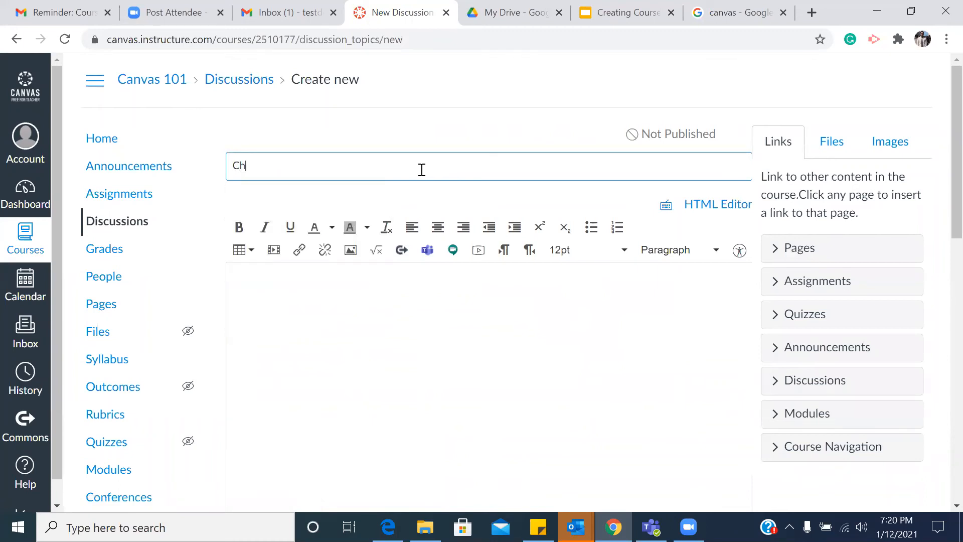
pyautogui.write('apter 1 - All about numbers')
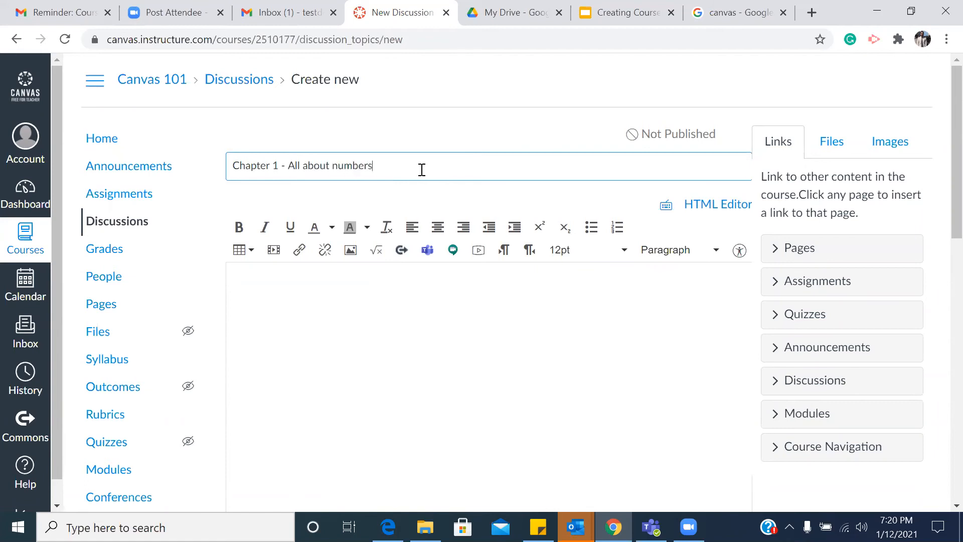
# - Write the discussion message "Please write your reviews about chapter 1, reflection on videos before doing assig."
pyautogui.click(265, 301)
pyautogui.write('All')
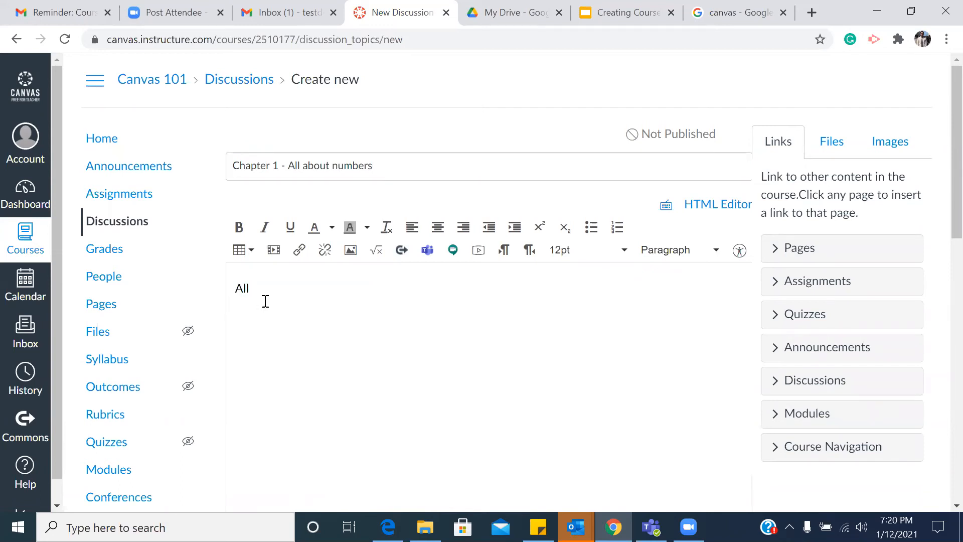
pyautogui.press('BackSpace')
pyautogui.press('BackSpace')
pyautogui.write('leas')
pyautogui.press('BackSpace')
pyautogui.press('BackSpace')
pyautogui.press('BackSpace')
pyautogui.press('BackSpace')
pyautogui.write('Please write your reviews about chap')
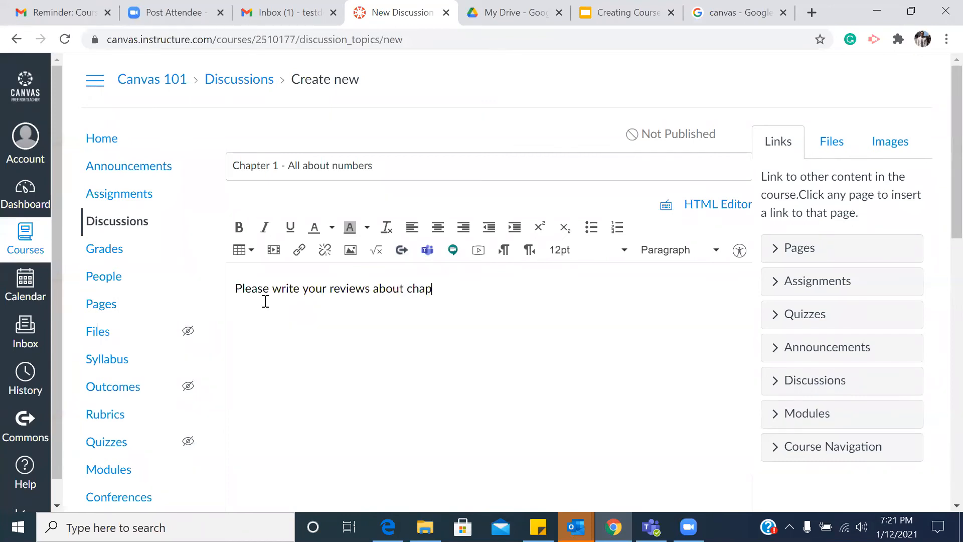
pyautogui.write('ter 1 , reflection on videos a d')
pyautogui.press('BackSpace')
pyautogui.press('BackSpace')
pyautogui.write('before ')
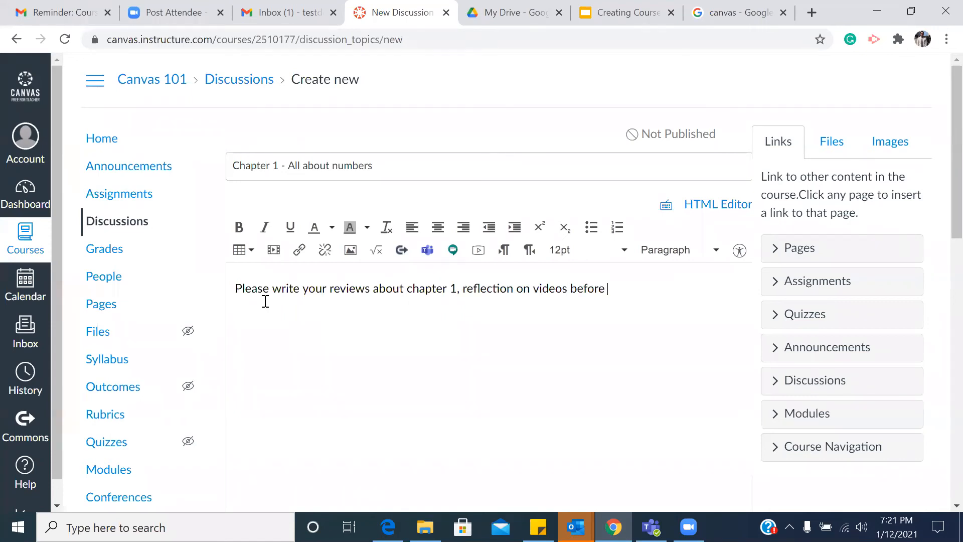
pyautogui.write('doing assig.')
# - Make the discussion graded and set its points possible to 10
pyautogui.scroll(-4, 275, 340)
pyautogui.scroll(-3, 277, 343)
pyautogui.scroll(3, 277, 346)
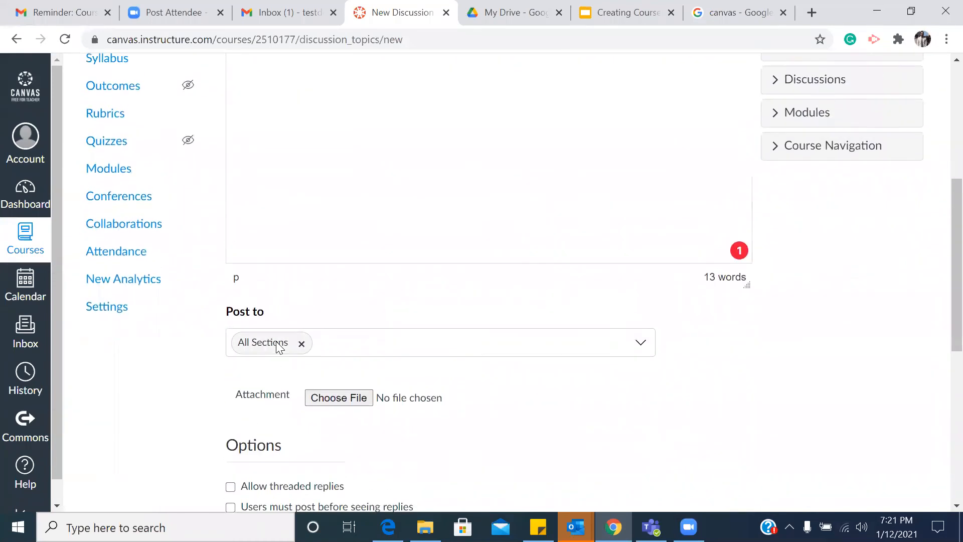
pyautogui.scroll(-6, 279, 347)
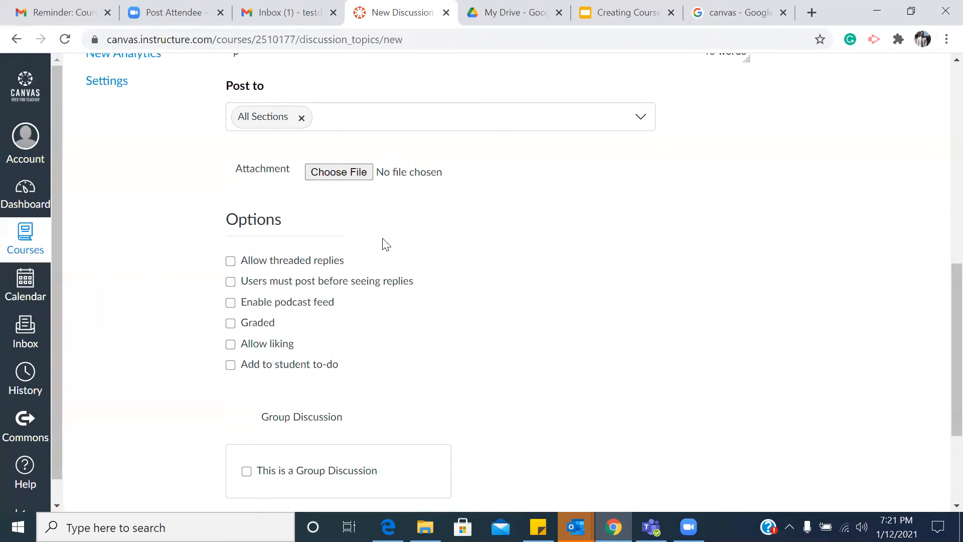
pyautogui.scroll(-3, 385, 244)
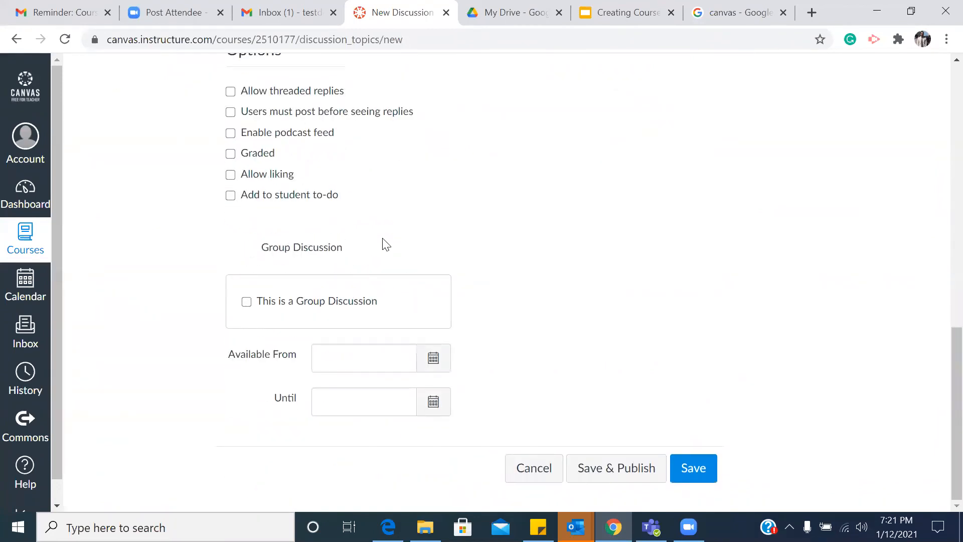
pyautogui.scroll(1, 385, 245)
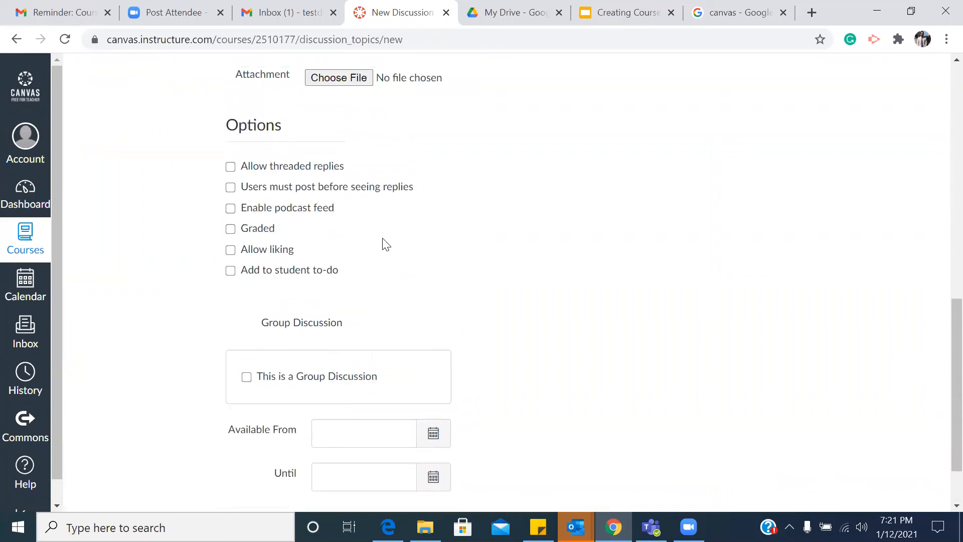
pyautogui.click(229, 231)
pyautogui.scroll(-1, 228, 230)
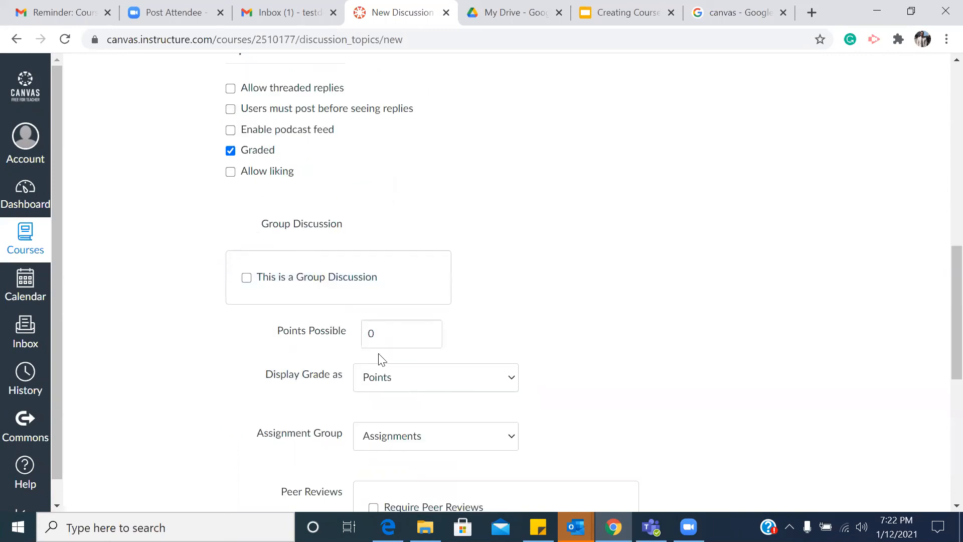
pyautogui.click(392, 340)
pyautogui.press('BackSpace')
pyautogui.write('10')
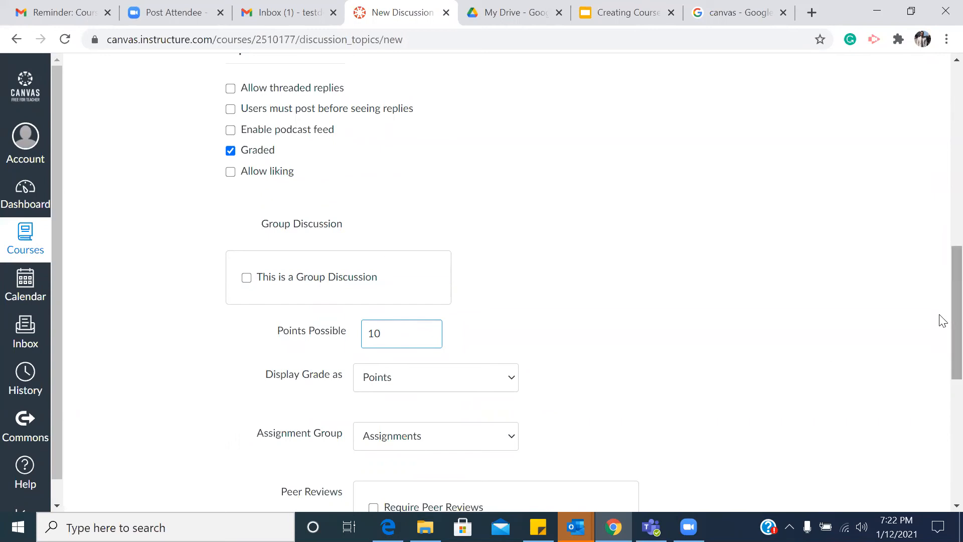
# - Make the discussion available to everyone from Jan 22 12am until Jan 25 11:59pm
pyautogui.scroll(-2, 941, 331)
pyautogui.scroll(-1, 940, 346)
pyautogui.scroll(-4, 943, 349)
pyautogui.scroll(-3, 931, 411)
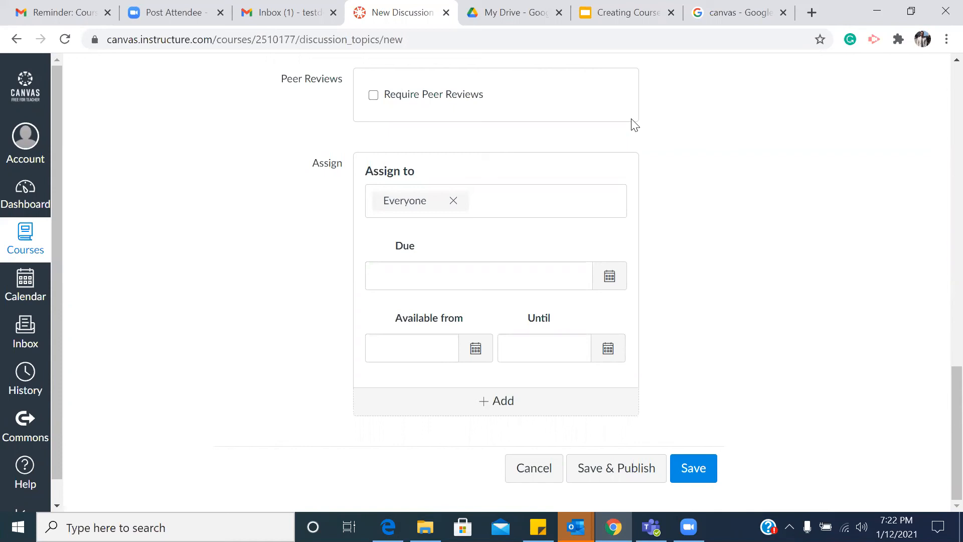
pyautogui.click(475, 352)
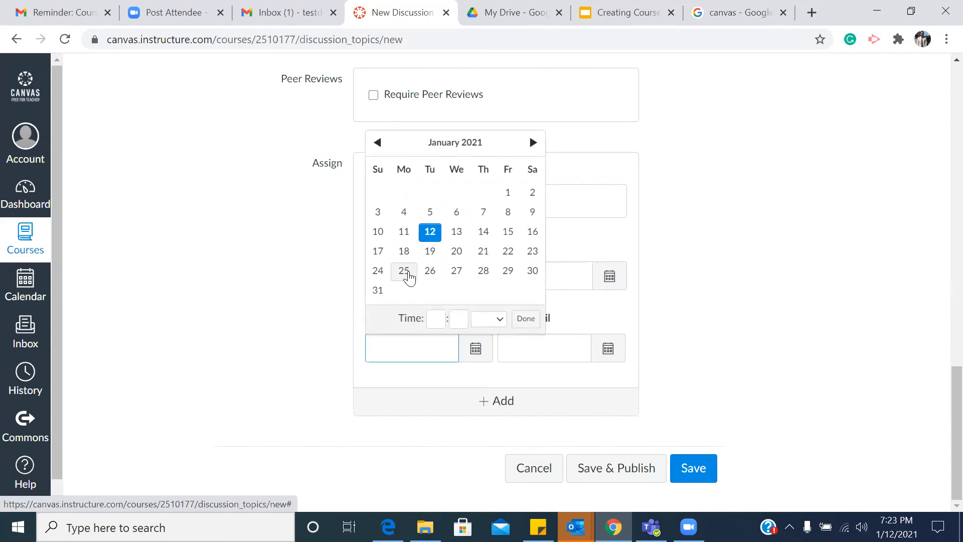
pyautogui.click(507, 253)
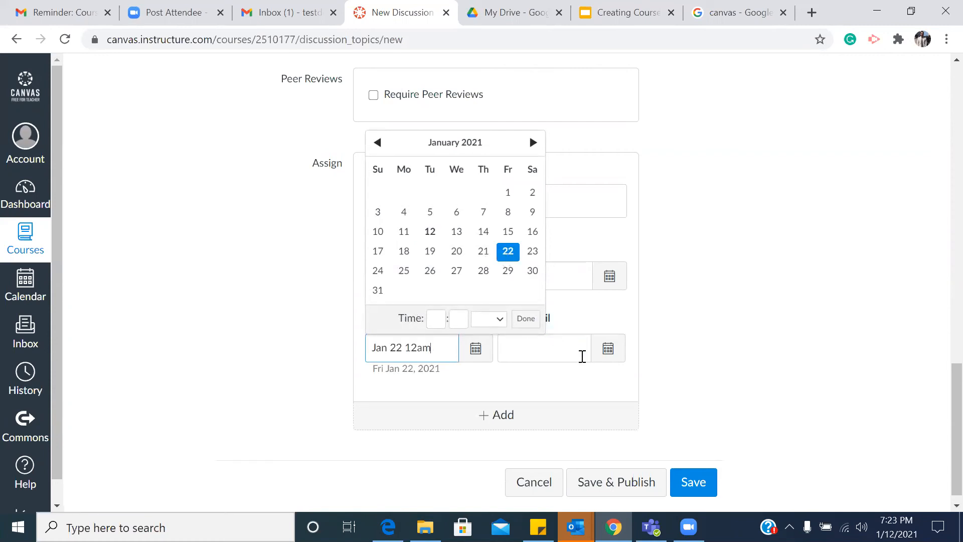
pyautogui.click(604, 354)
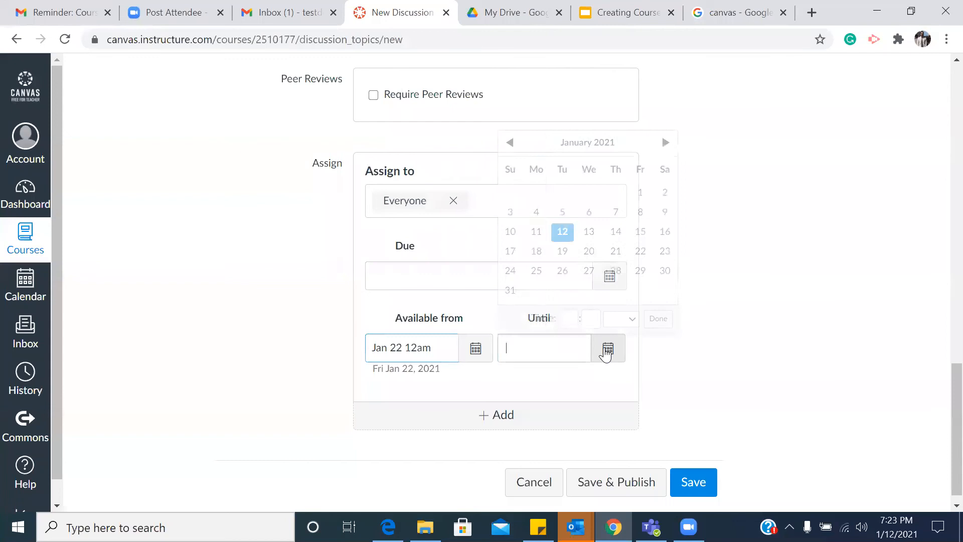
pyautogui.click(536, 270)
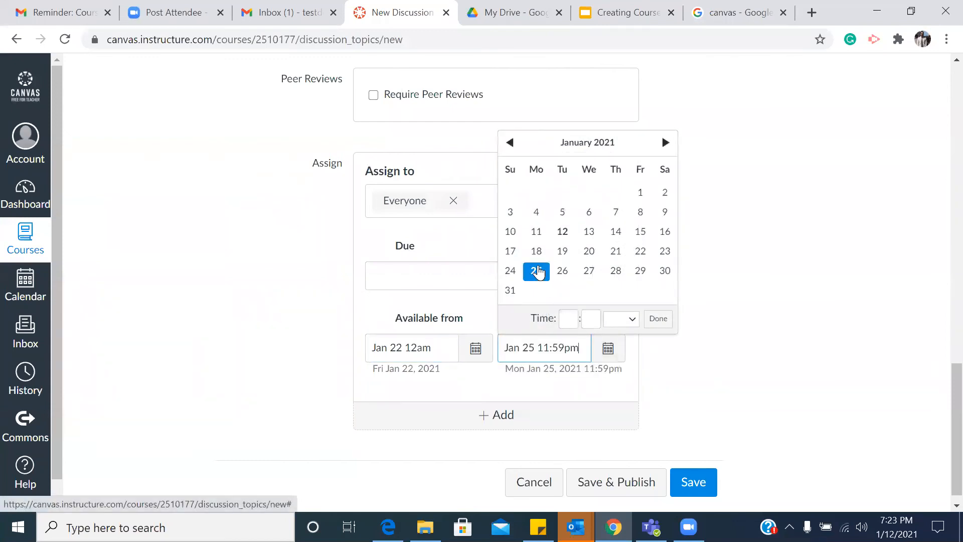
# - Save the graded discussion "Chapter 1 - All about numbers" and publish it
pyautogui.click(866, 441)
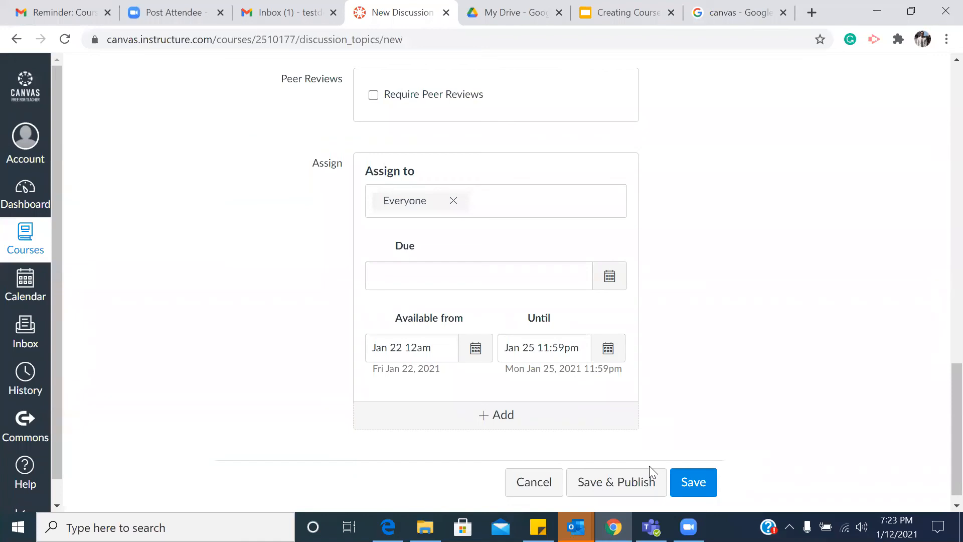
pyautogui.click(681, 475)
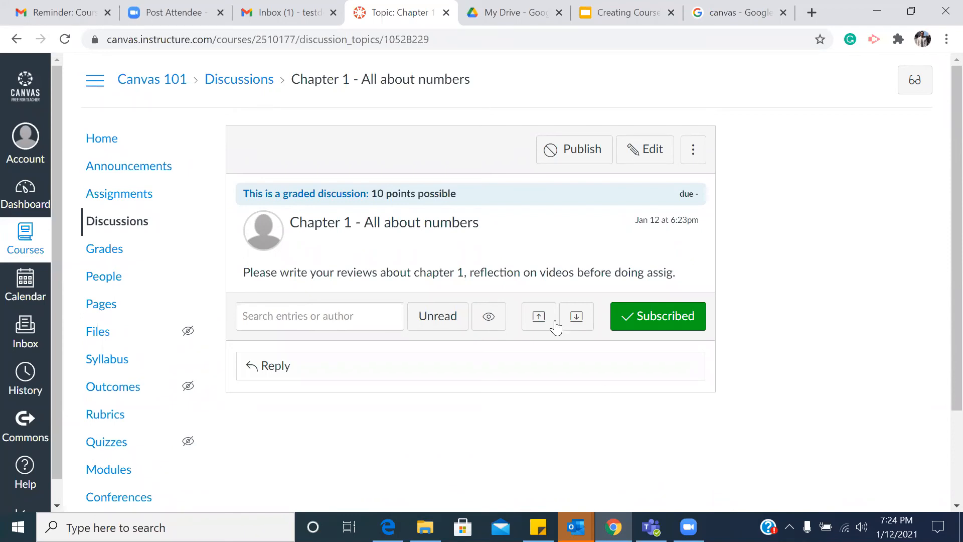
pyautogui.click(594, 151)
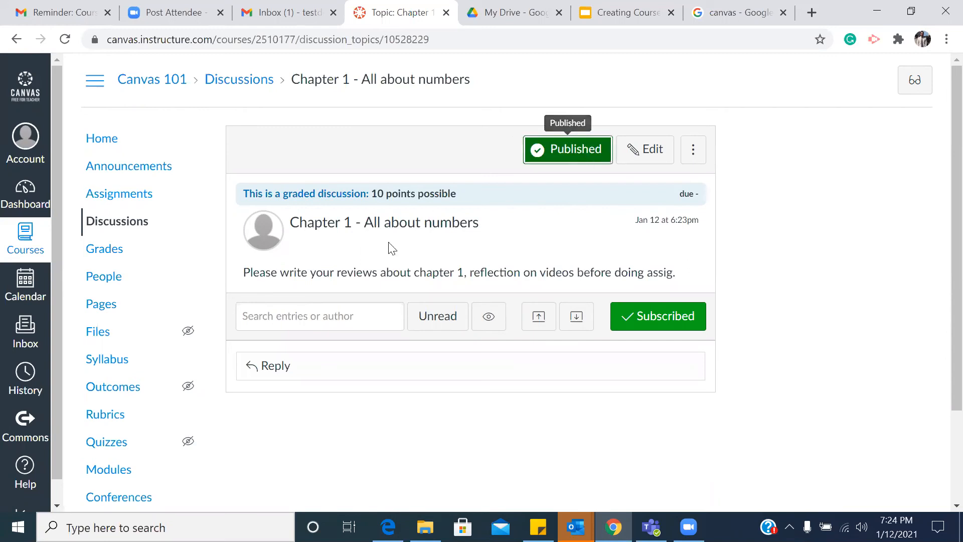
# - Start adding a student to the course by email address and close the form without adding anyone
pyautogui.click(101, 279)
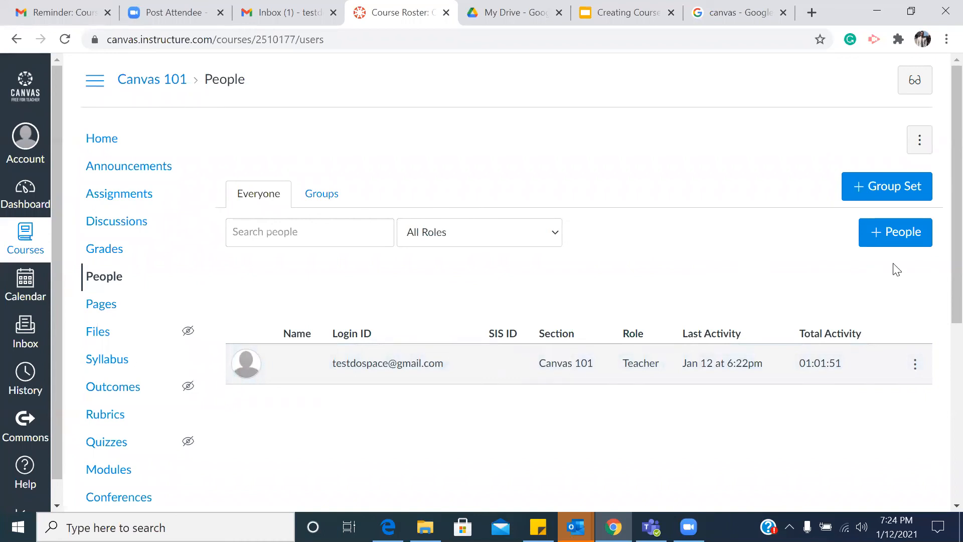
pyautogui.click(921, 239)
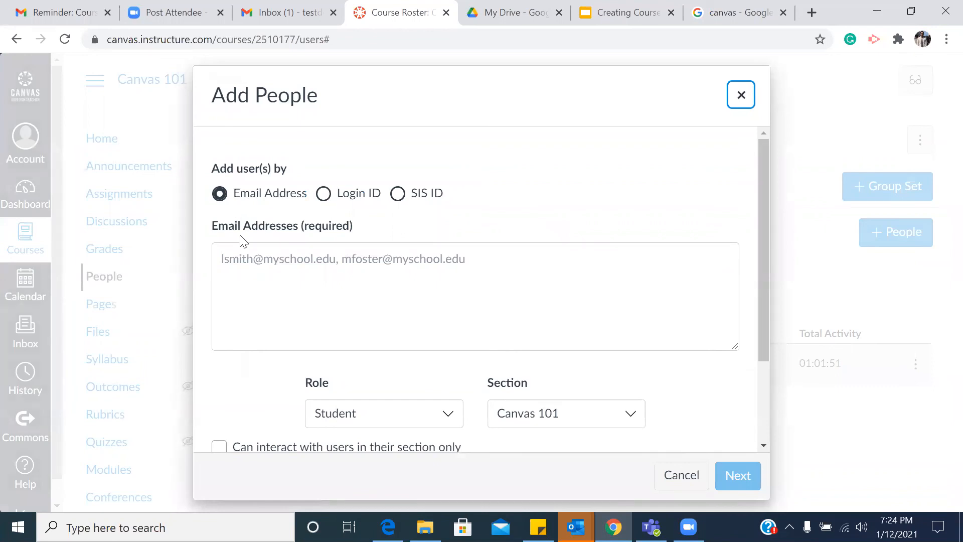
pyautogui.click(257, 288)
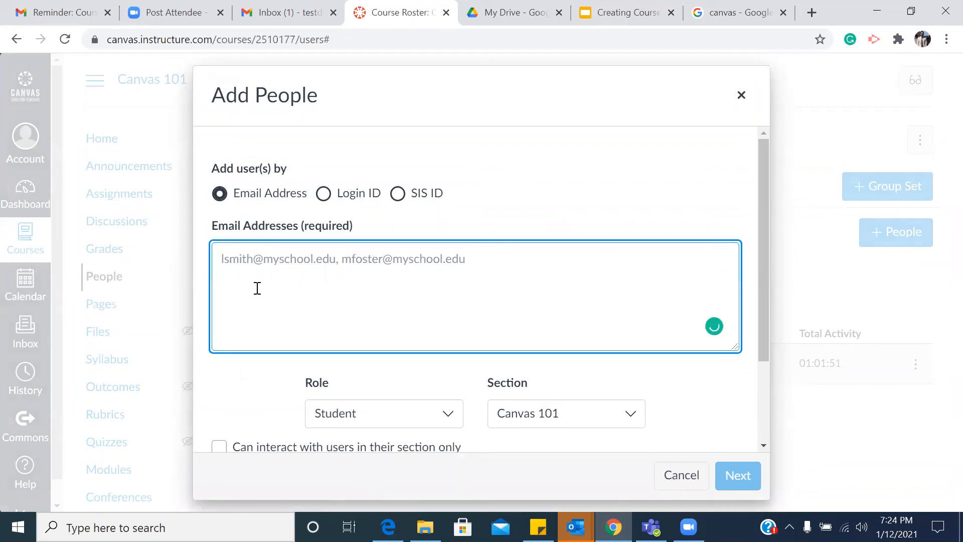
pyautogui.write('kafayah')
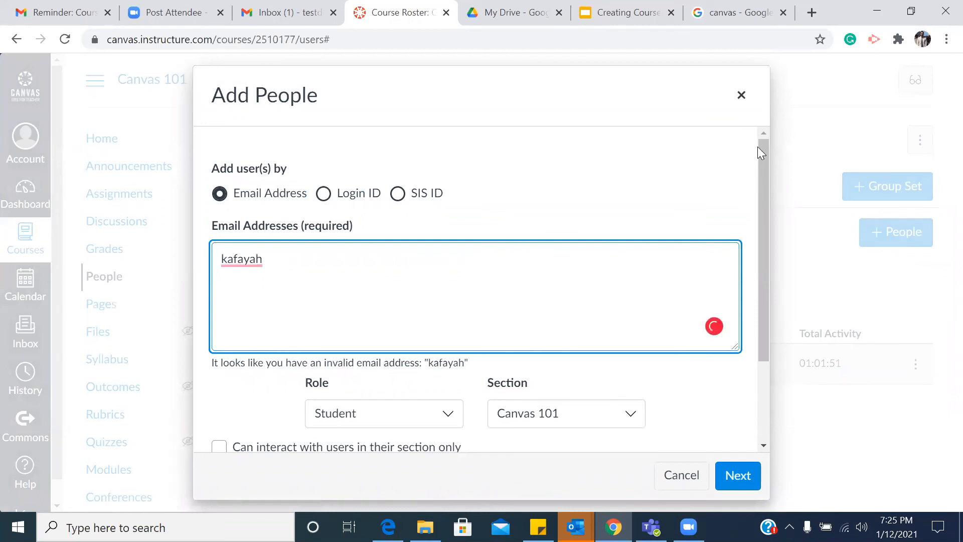
pyautogui.click(741, 96)
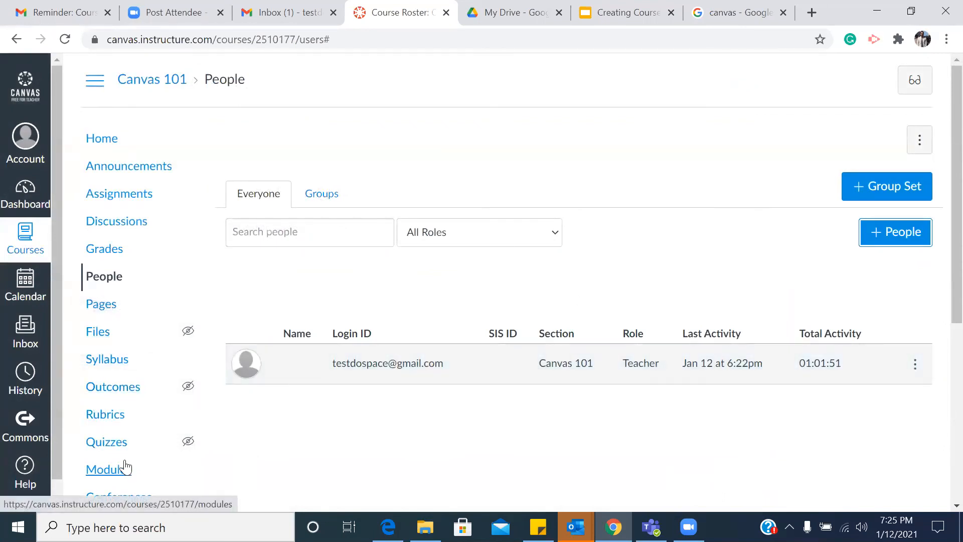
# - Examine the course gradebook, including its individual and history views and the options for arranging assignment columns
pyautogui.click(102, 252)
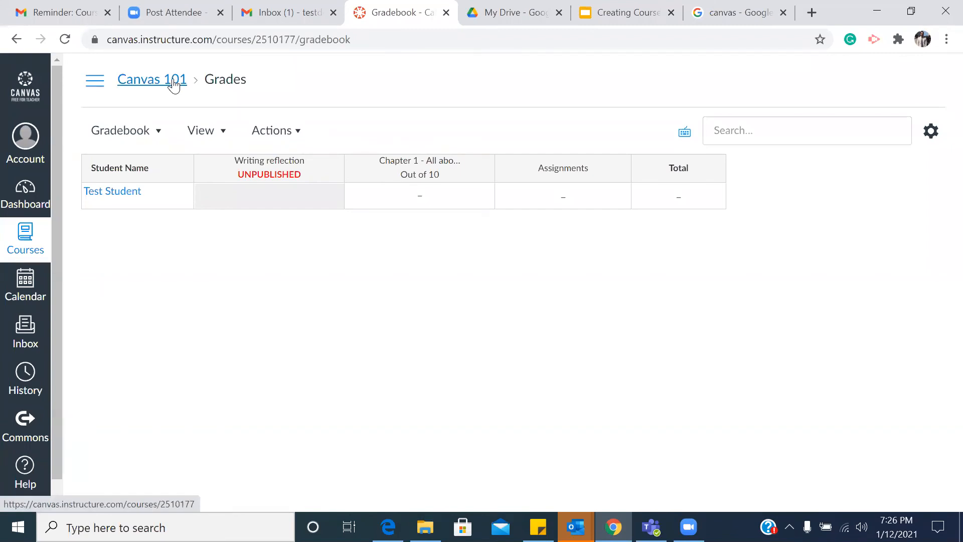
pyautogui.click(157, 138)
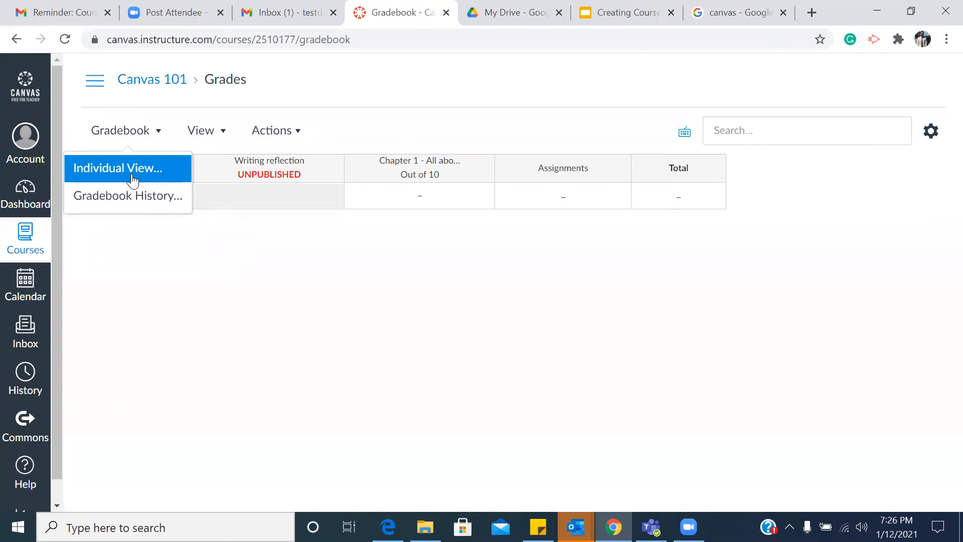
pyautogui.click(217, 135)
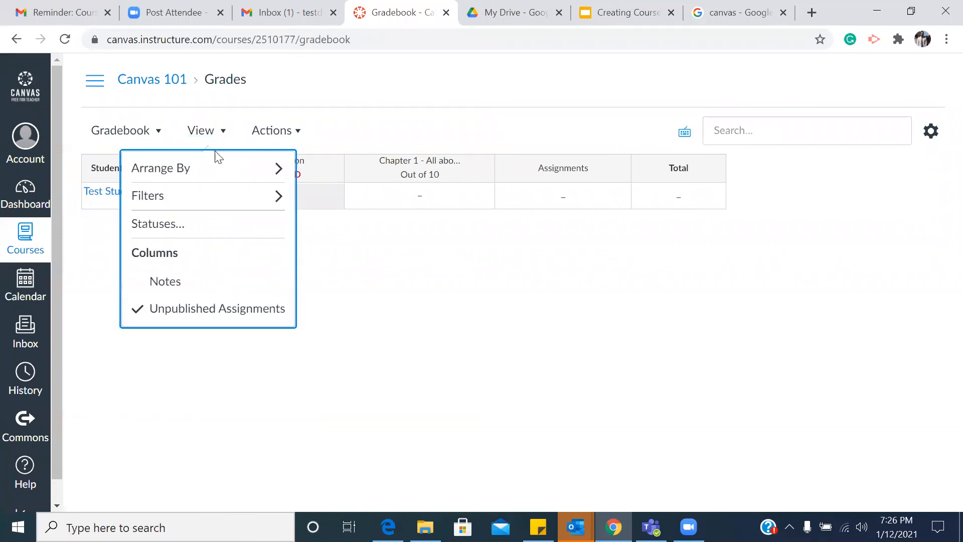
pyautogui.moveTo(215, 168)
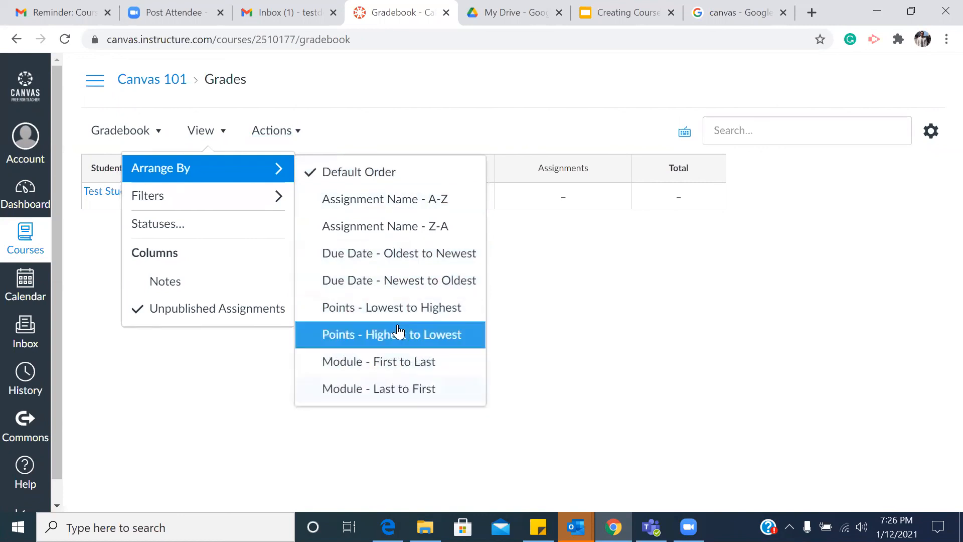
pyautogui.click(608, 329)
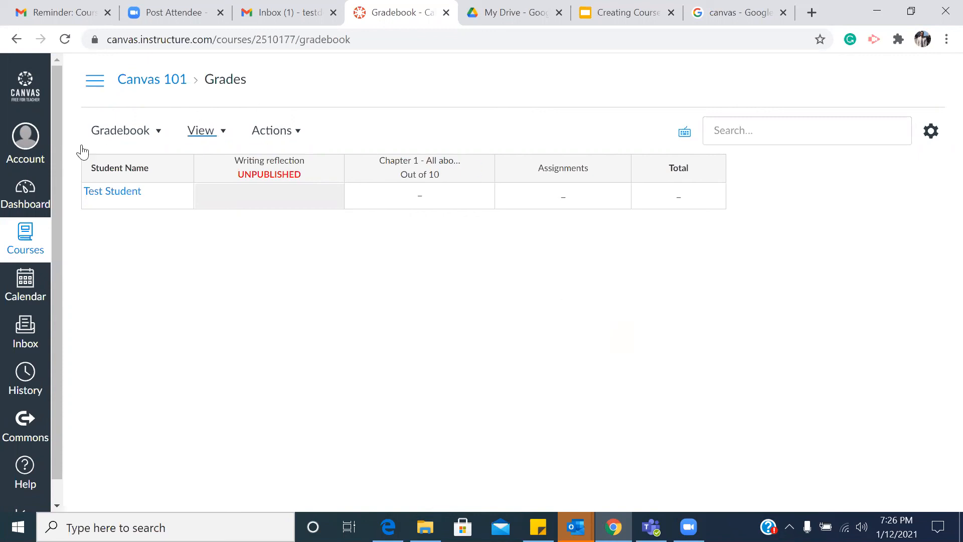
# - Return to the Canvas 101 home page and start a new quiz in the course
pyautogui.click(160, 87)
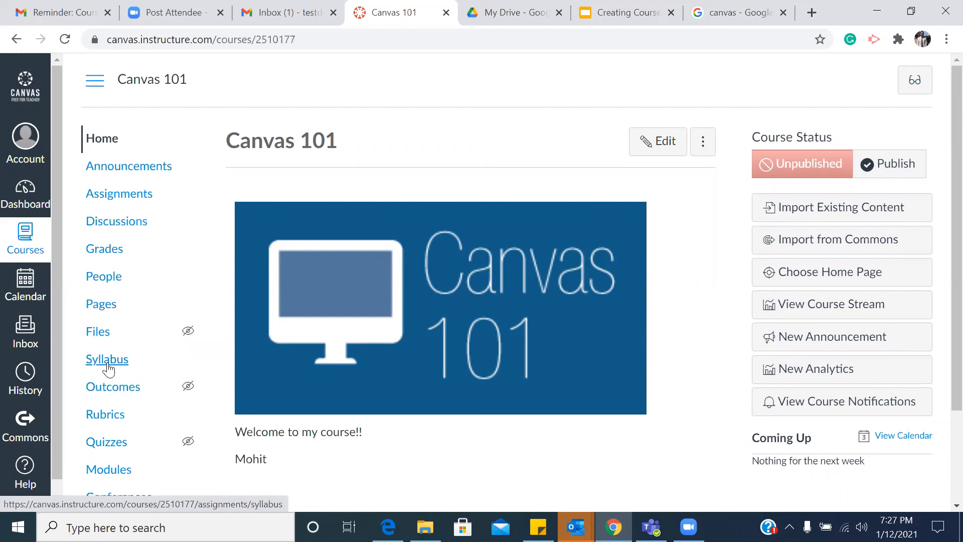
pyautogui.scroll(-2, 108, 370)
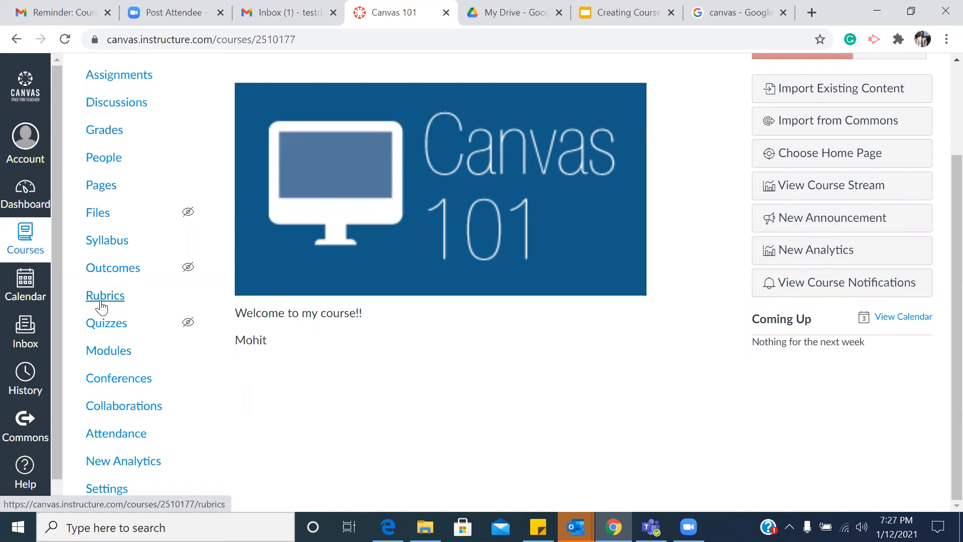
pyautogui.click(103, 334)
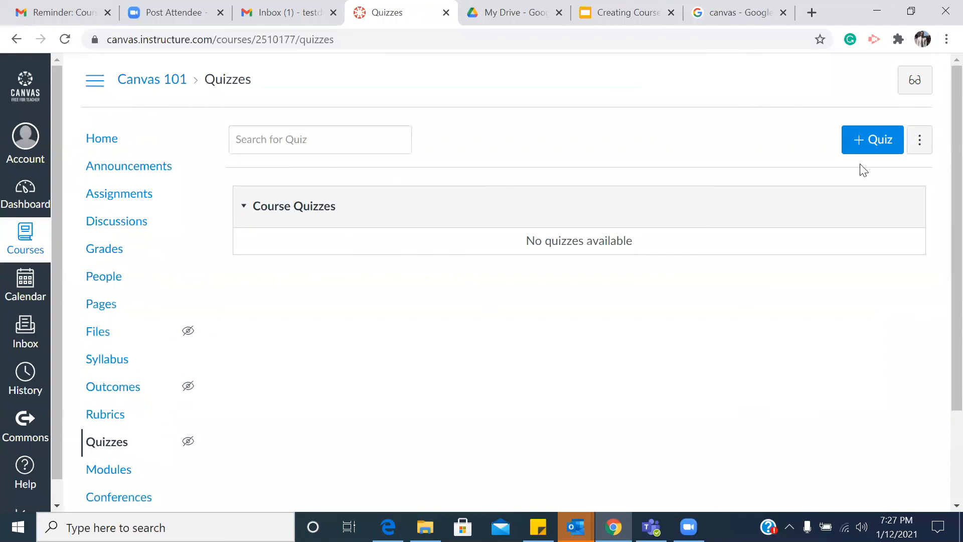
pyautogui.click(873, 140)
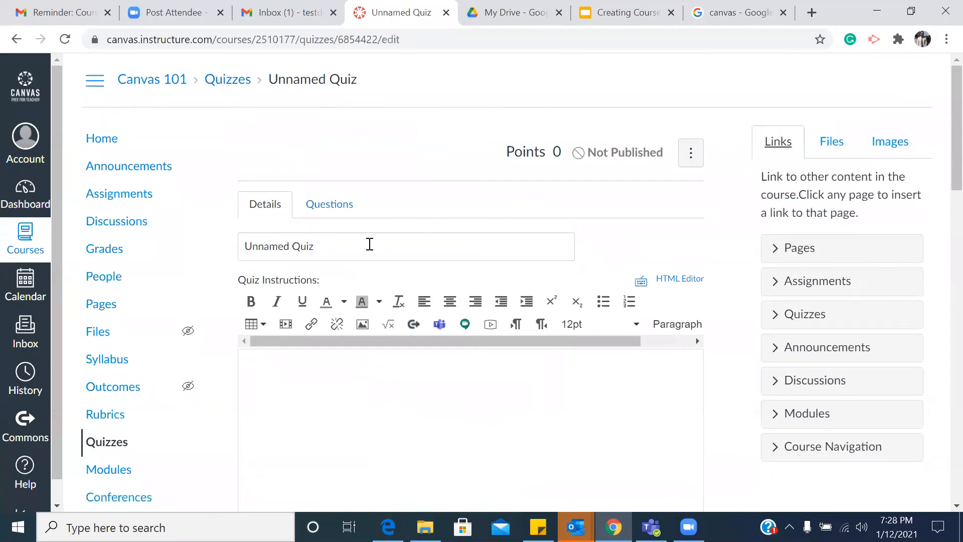
# - Examine the new quiz's type choices, answer options, quiz restrictions and assignment dates
pyautogui.scroll(-10, 369, 244)
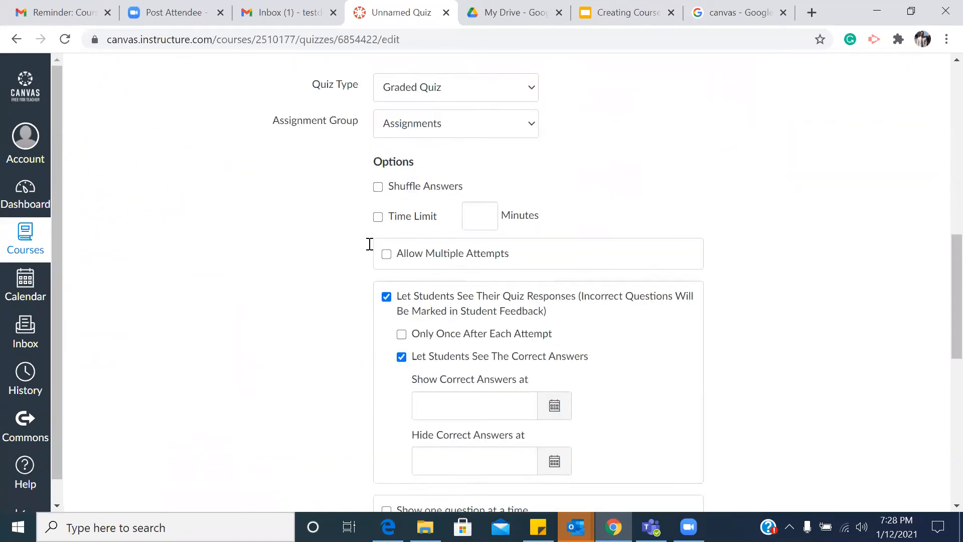
pyautogui.scroll(5, 369, 244)
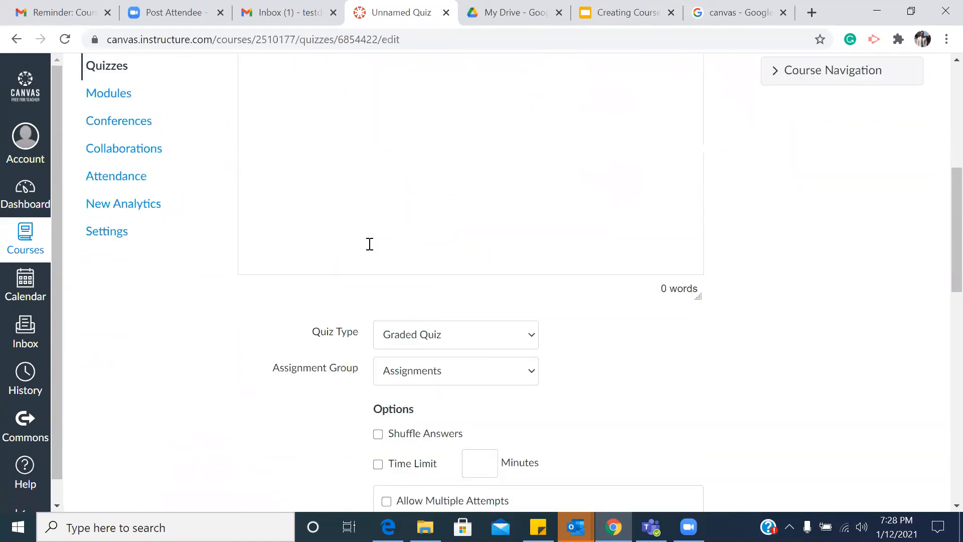
pyautogui.click(532, 338)
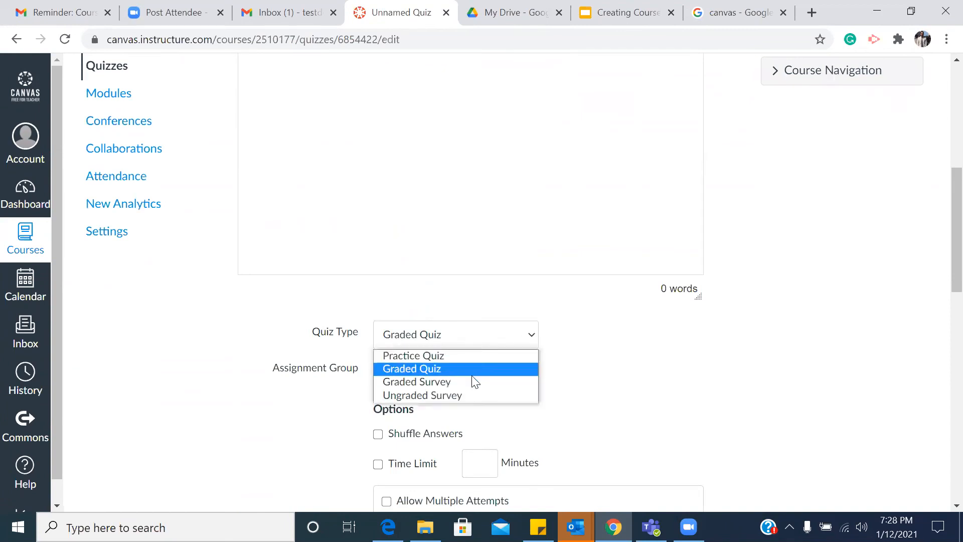
pyautogui.click(593, 382)
pyautogui.scroll(6, 594, 383)
pyautogui.scroll(-13, 594, 383)
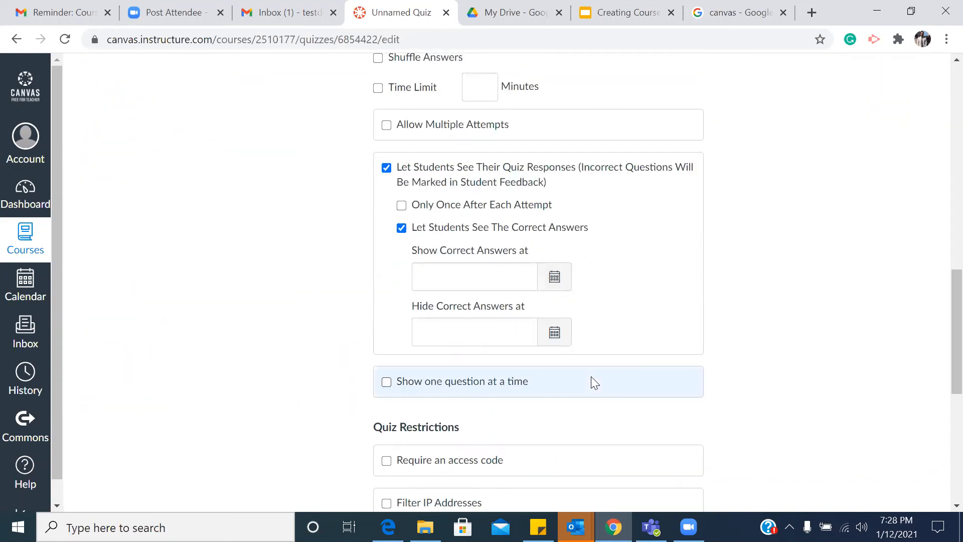
pyautogui.scroll(-5, 592, 377)
pyautogui.scroll(-2, 591, 382)
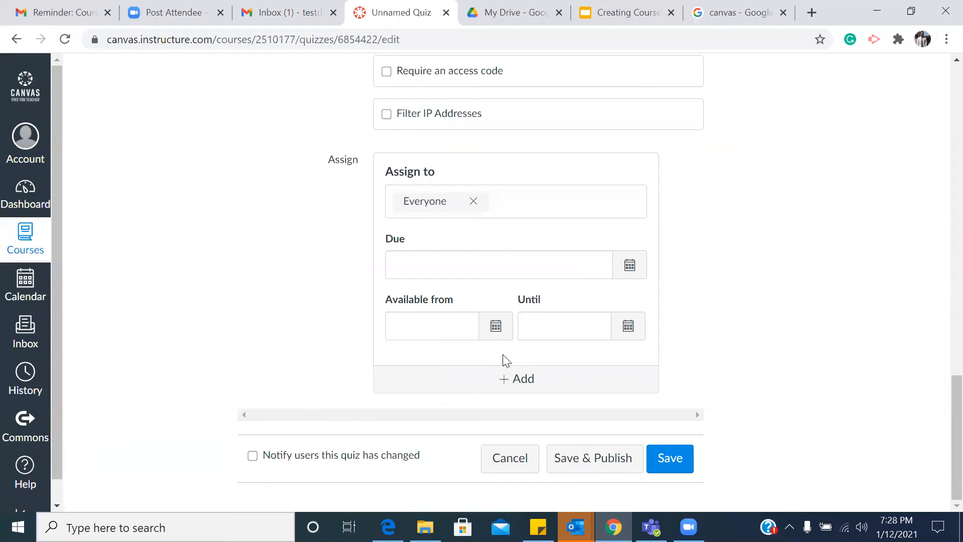
pyautogui.scroll(3, 505, 360)
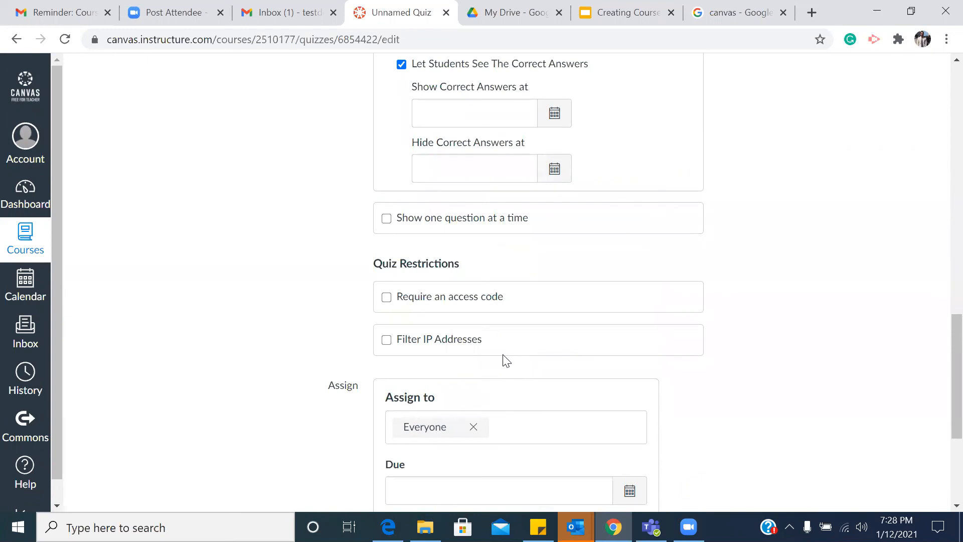
pyautogui.scroll(-1, 506, 360)
pyautogui.scroll(-2, 504, 354)
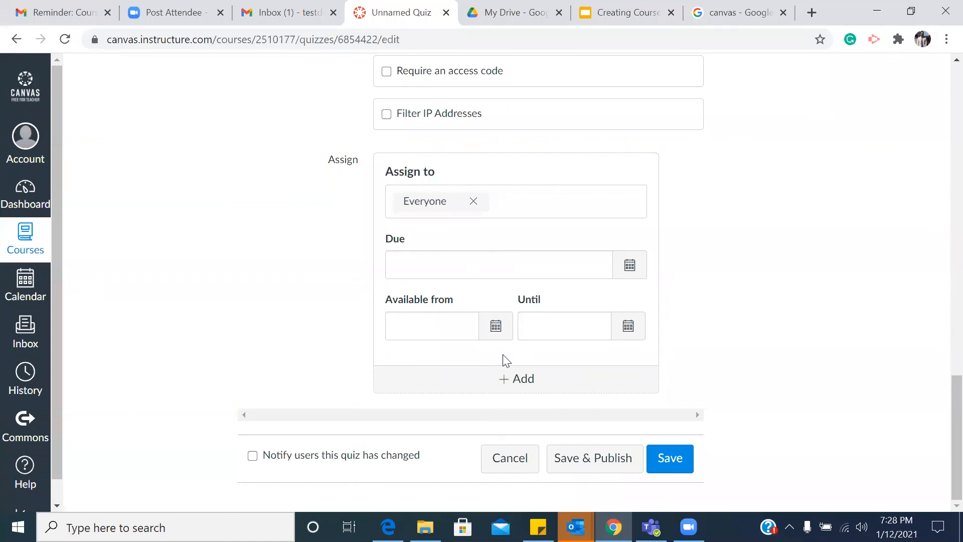
pyautogui.scroll(3, 506, 360)
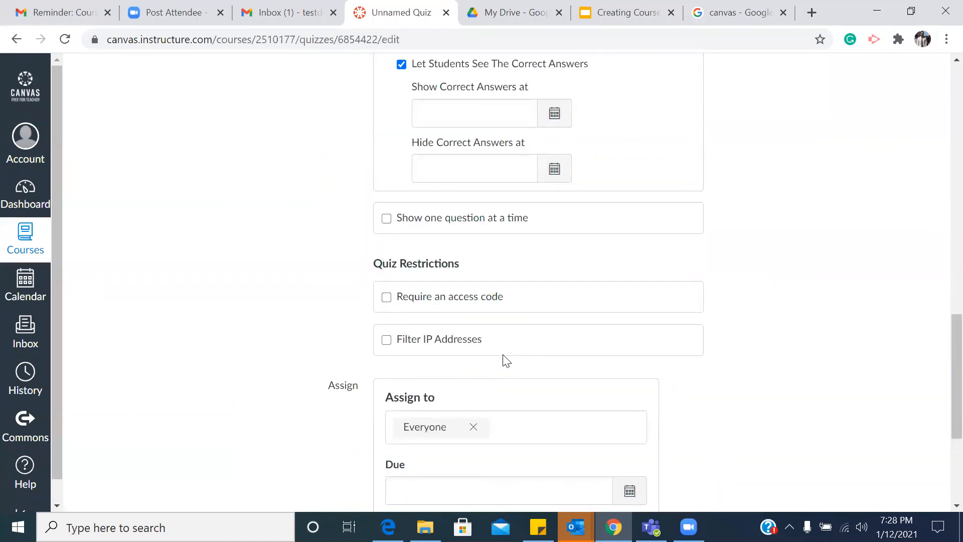
pyautogui.scroll(4, 506, 360)
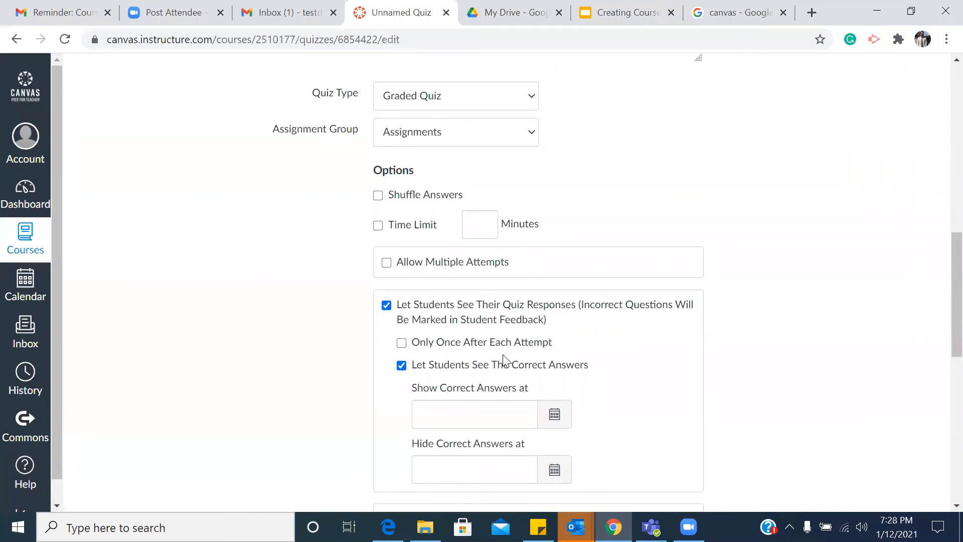
pyautogui.scroll(3, 506, 360)
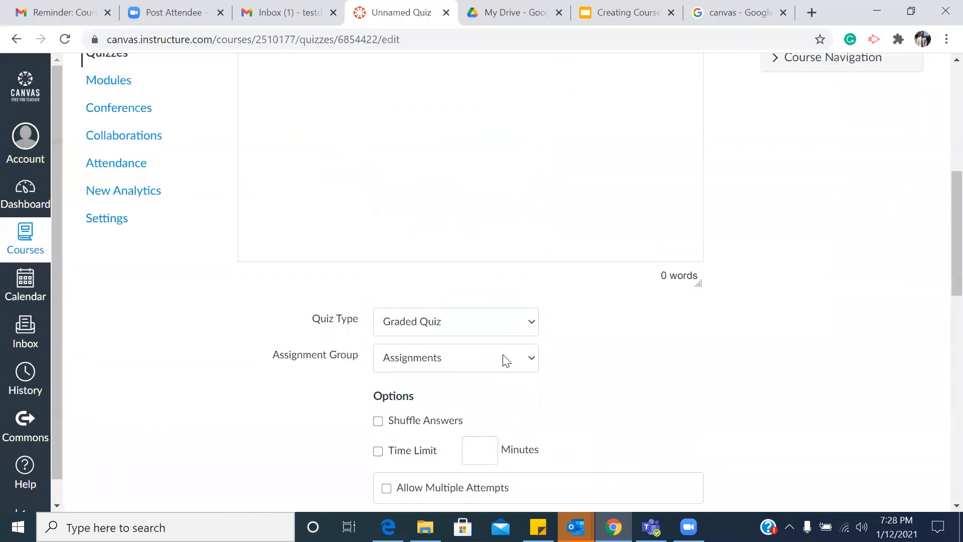
# - Review the quiz type and assignment group choices, plus the quiz's instructions and availability settings
pyautogui.click(528, 331)
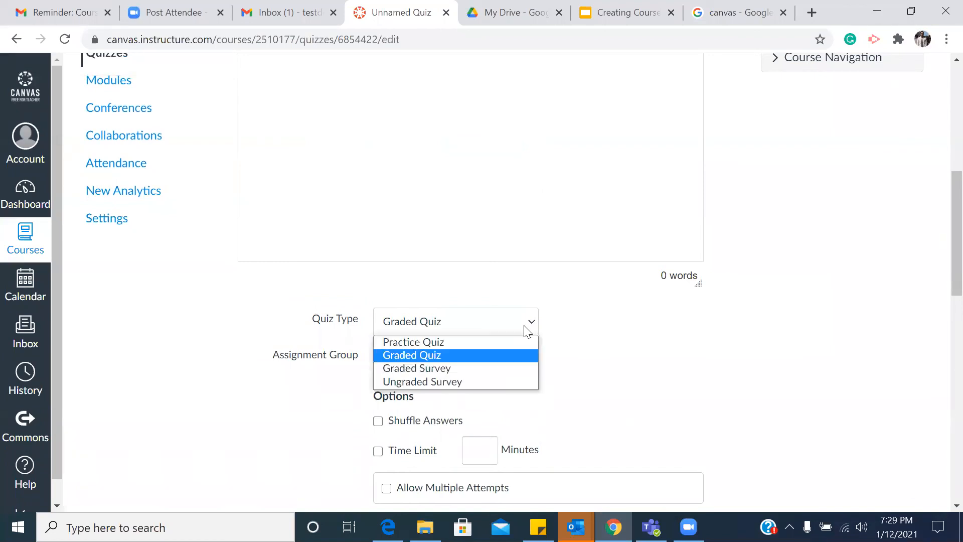
pyautogui.click(581, 375)
pyautogui.click(509, 361)
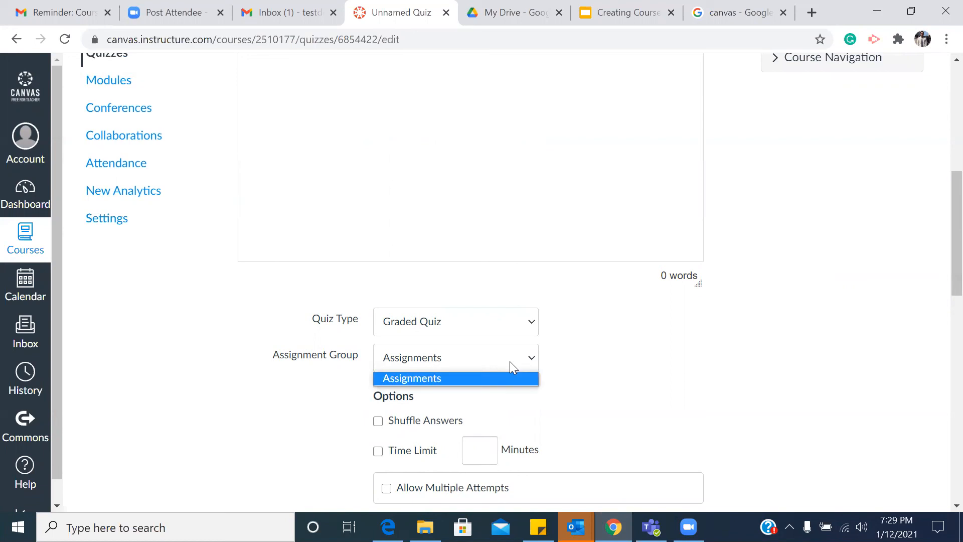
pyautogui.click(626, 374)
pyautogui.scroll(-10, 625, 373)
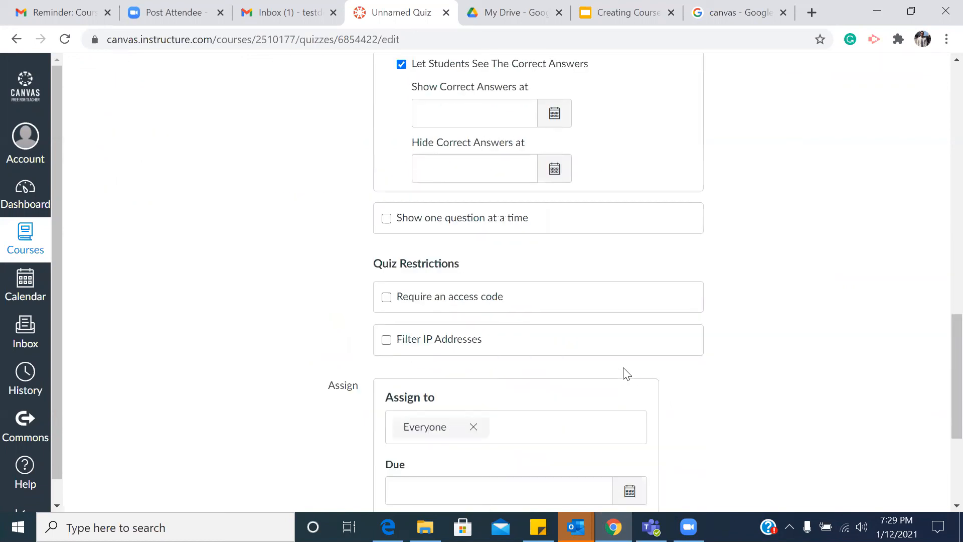
pyautogui.scroll(14, 626, 374)
pyautogui.scroll(3, 626, 374)
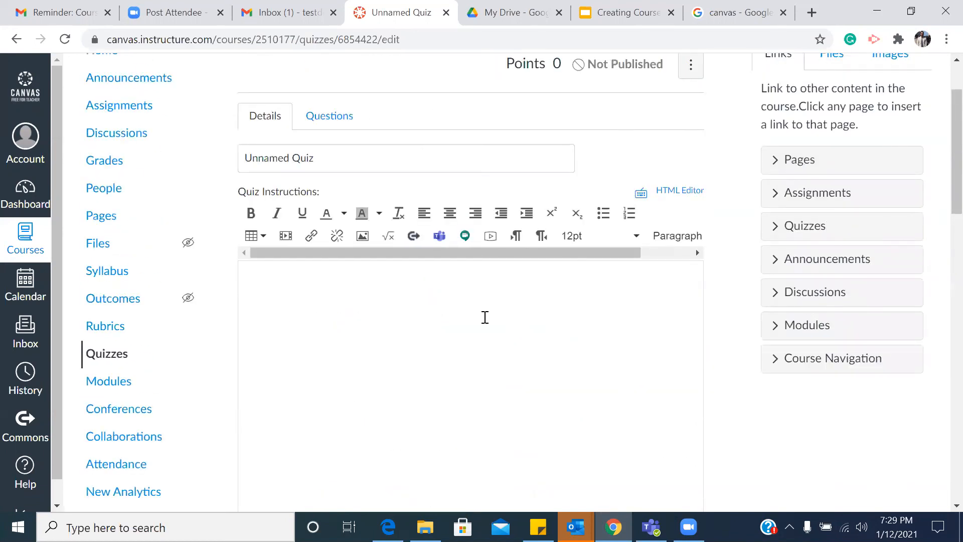
pyautogui.scroll(-20, 485, 317)
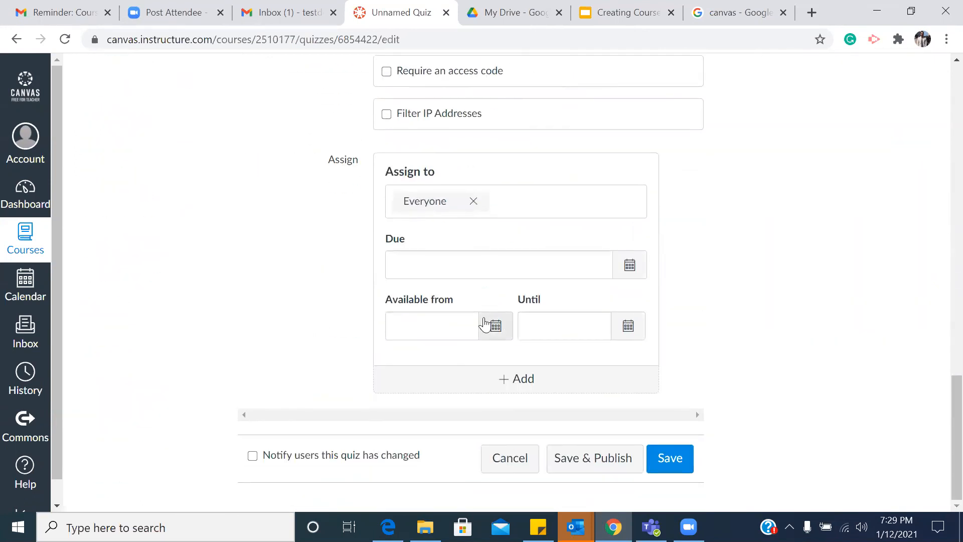
pyautogui.scroll(18, 485, 323)
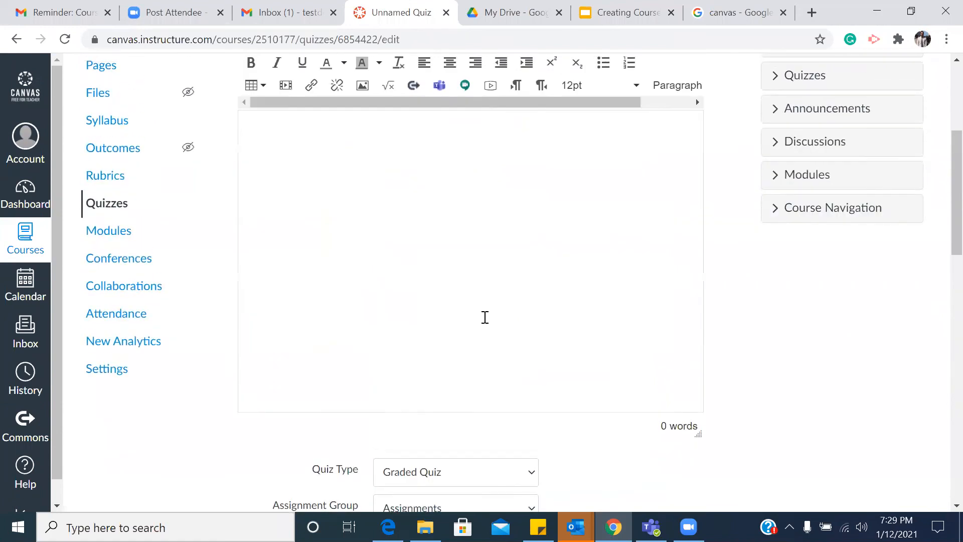
# - Leave the unnamed quiz and open the course's Collaborations page
pyautogui.scroll(5, 484, 321)
pyautogui.scroll(-5, 483, 322)
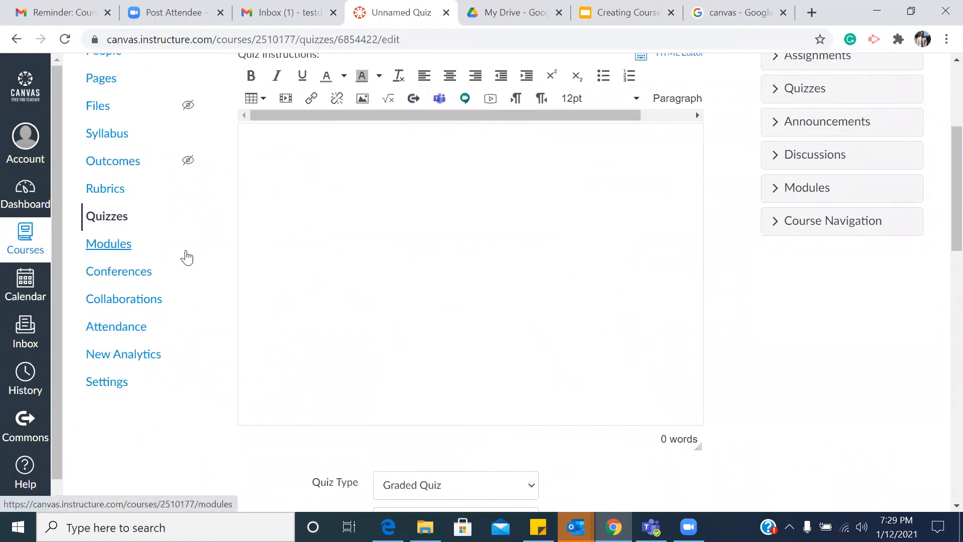
pyautogui.click(118, 301)
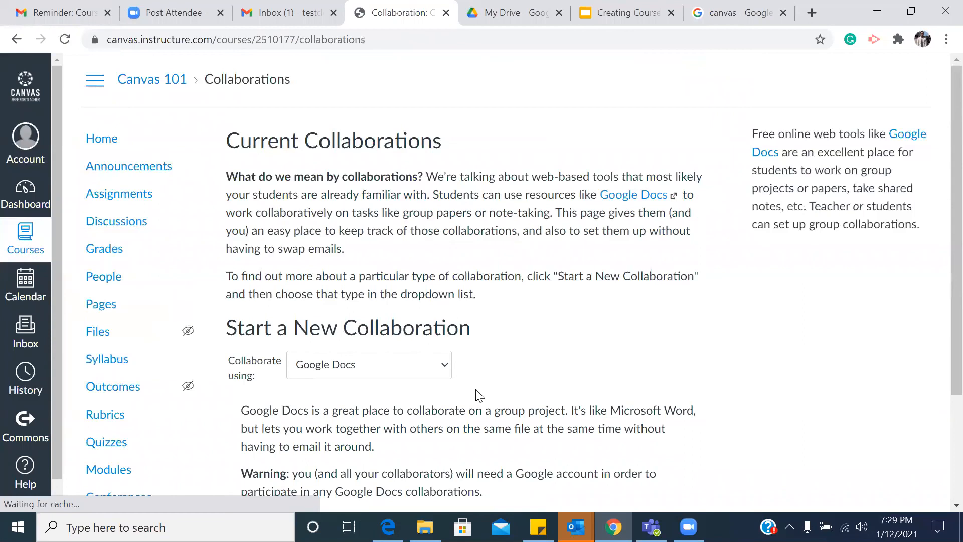
# - Review the Google Docs collaboration setup, return to the Dashboard and look over the unpublished course cards
pyautogui.scroll(-3, 479, 394)
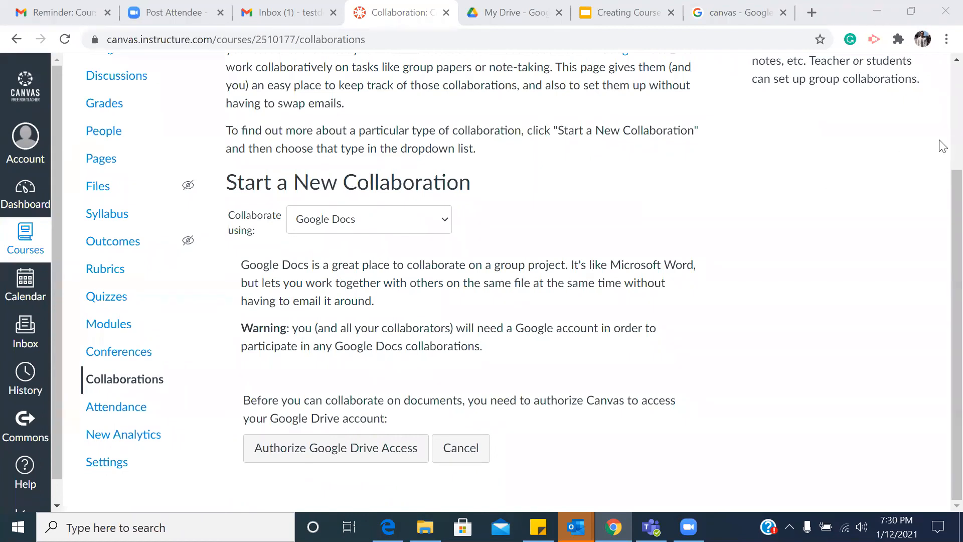
pyautogui.scroll(3, 942, 146)
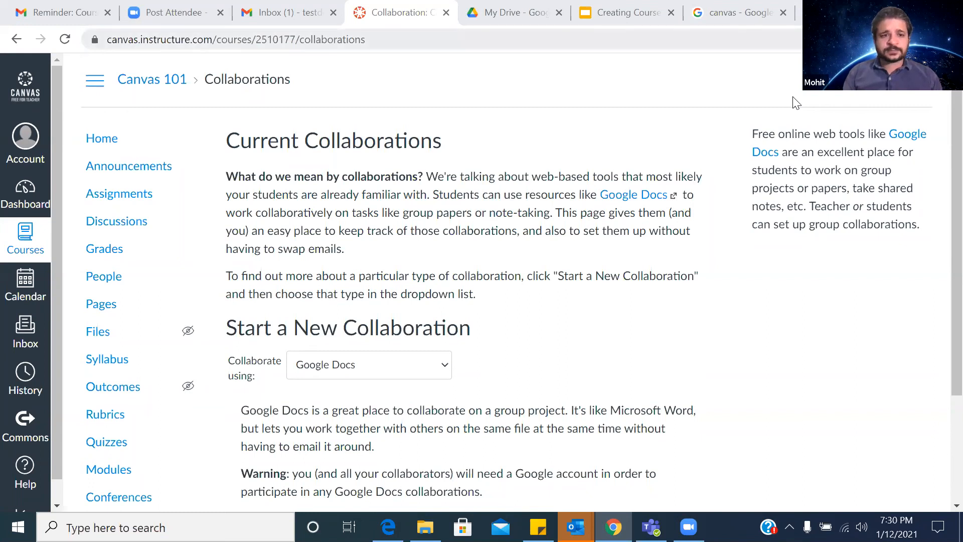
pyautogui.click(18, 199)
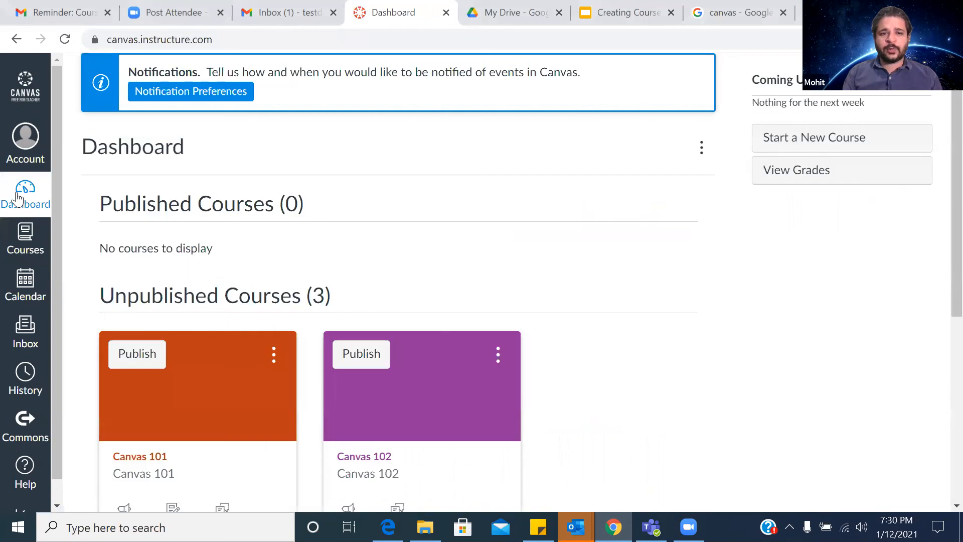
pyautogui.scroll(-5, 383, 354)
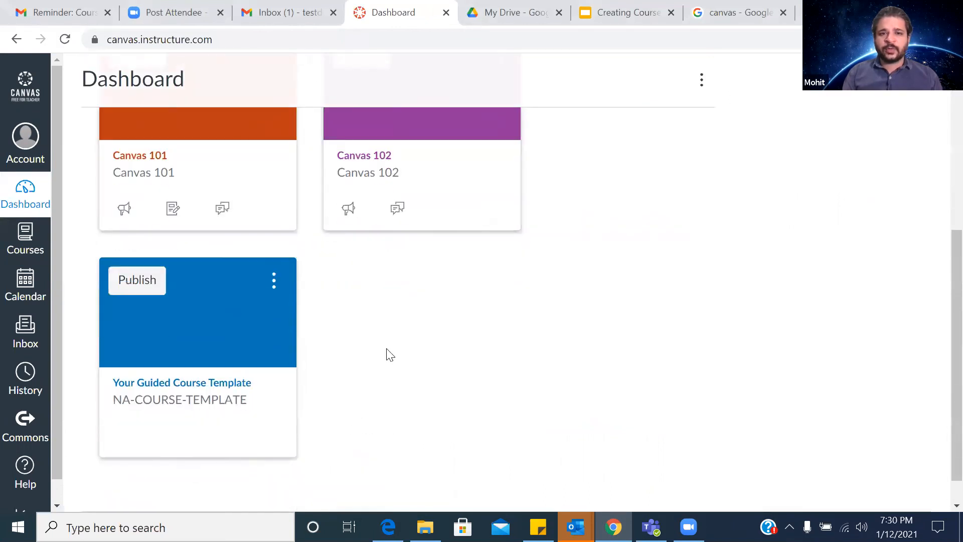
pyautogui.scroll(3, 386, 355)
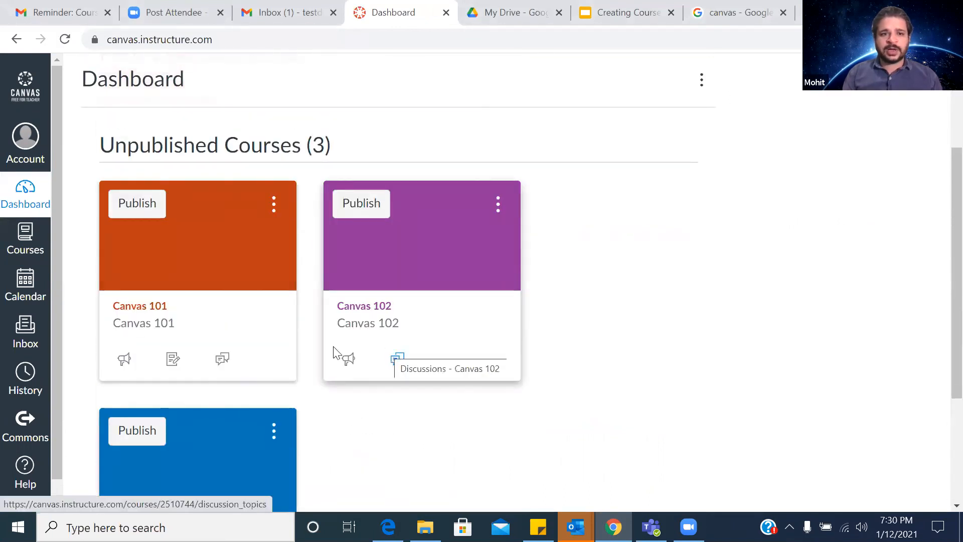
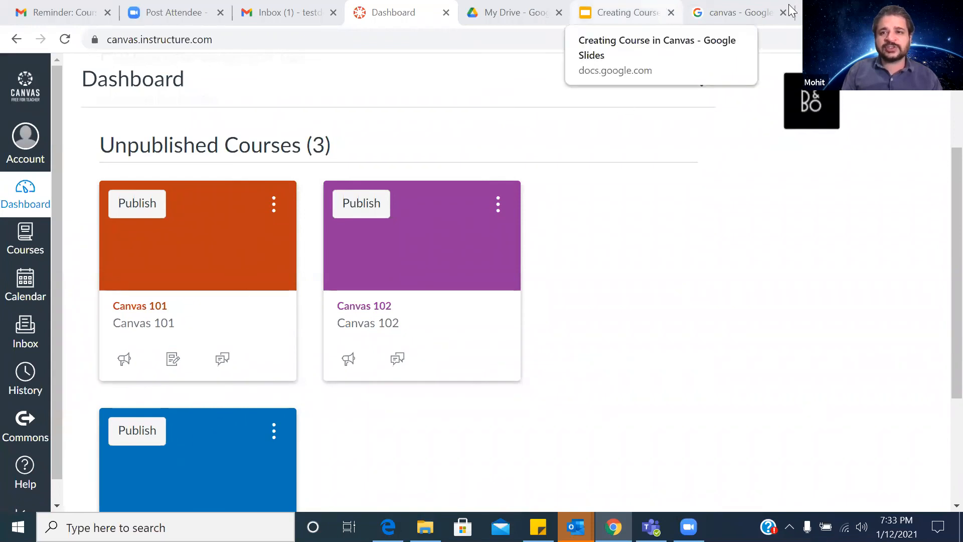
# - Search the web for canvas 101 in a new browser tab and look through the results
pyautogui.hotkey('ctrl', 't')
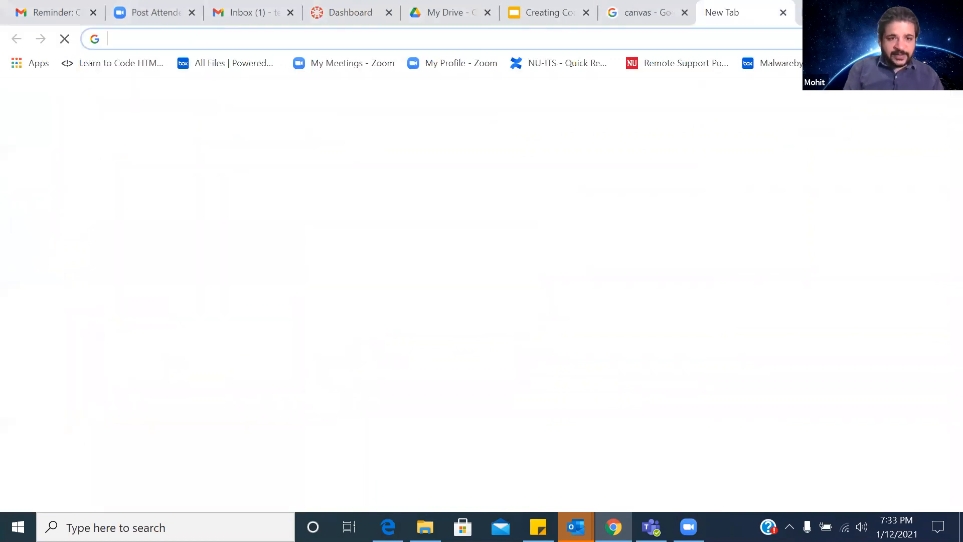
pyautogui.write('ca')
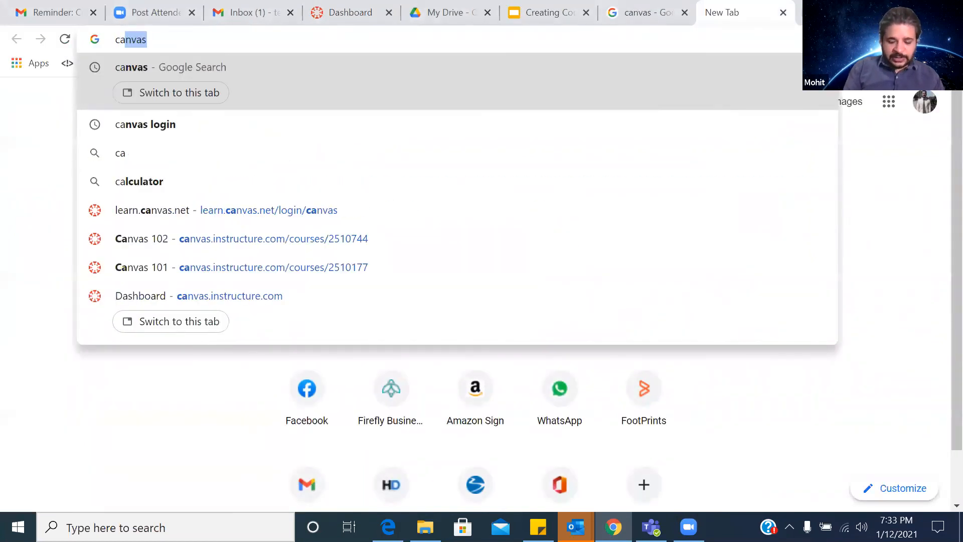
pyautogui.write('vas')
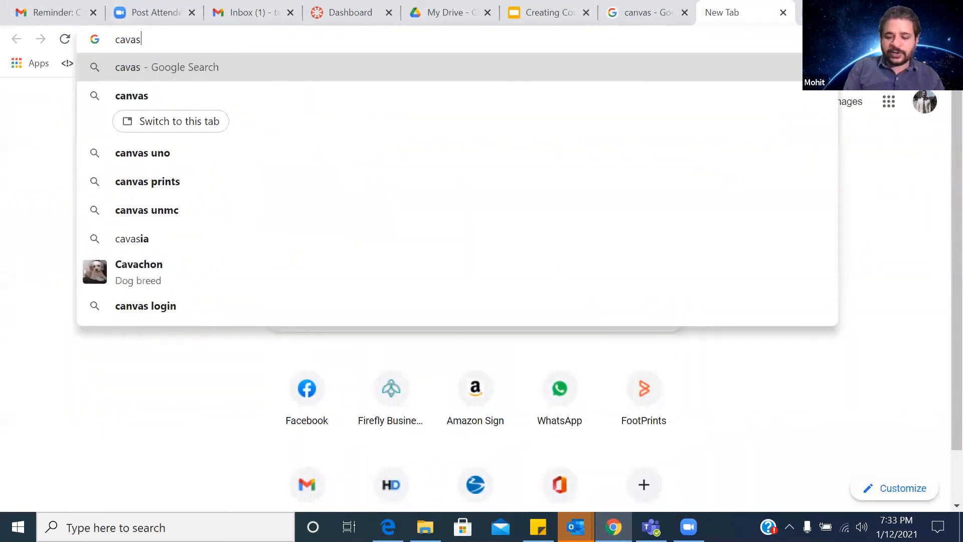
pyautogui.press('BackSpace')
pyautogui.press('BackSpace')
pyautogui.write('nv')
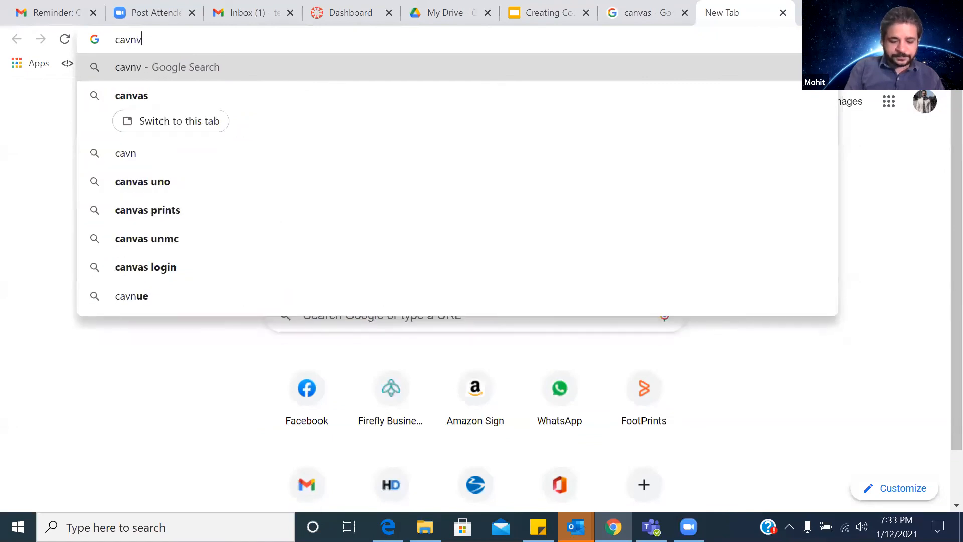
pyautogui.write('as 101')
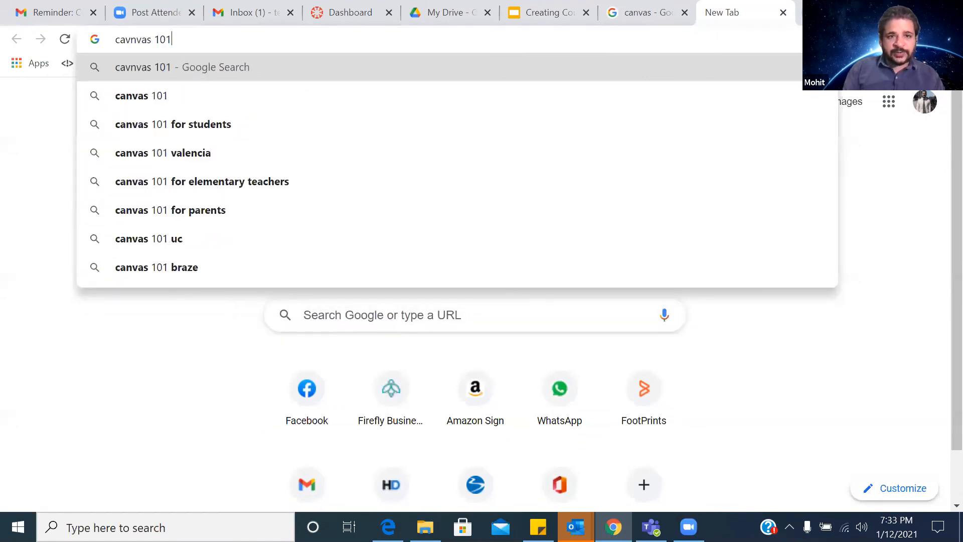
pyautogui.press('Return')
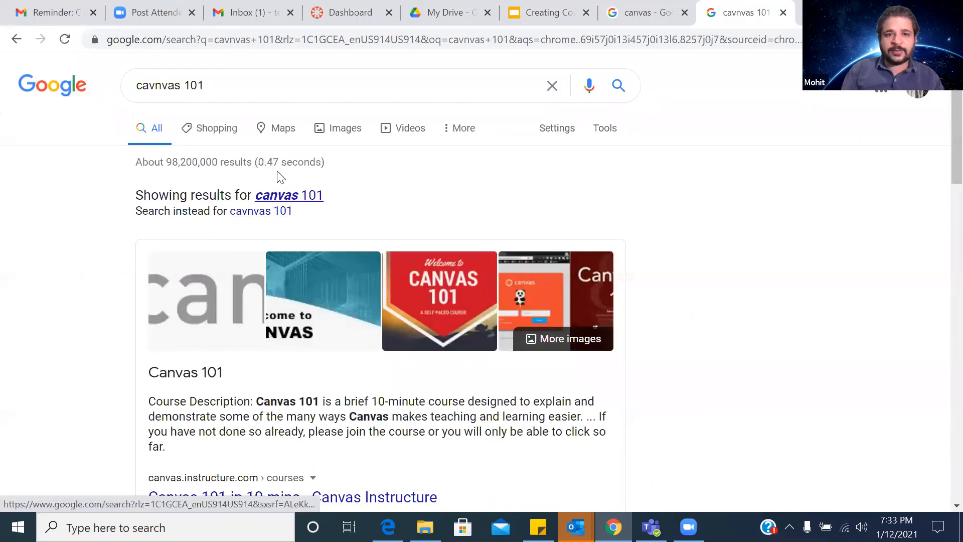
pyautogui.click(270, 199)
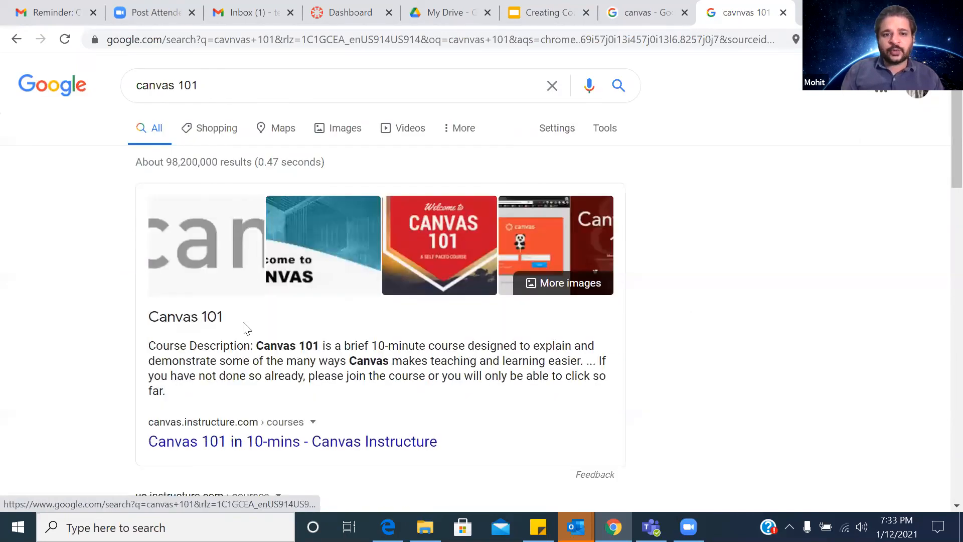
pyautogui.scroll(-6, 244, 347)
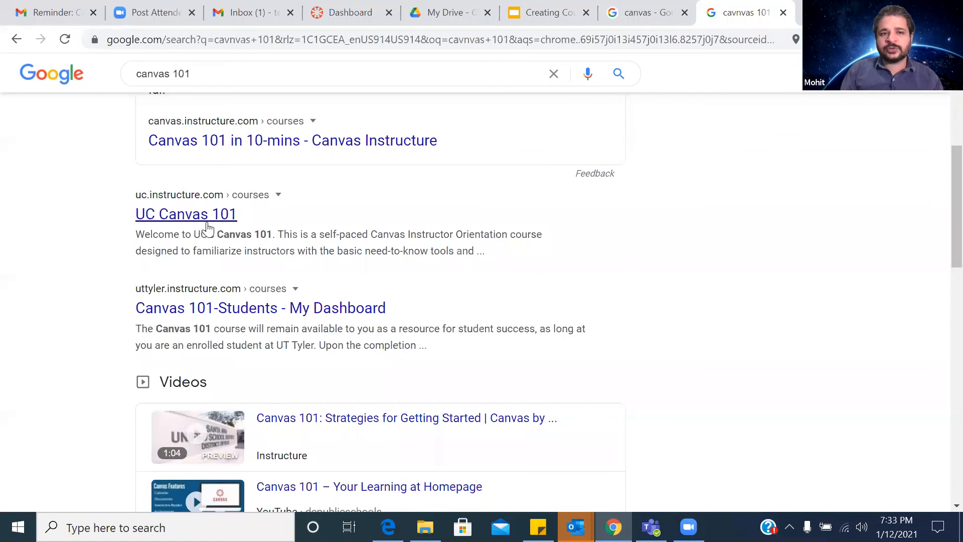
pyautogui.scroll(-7, 249, 235)
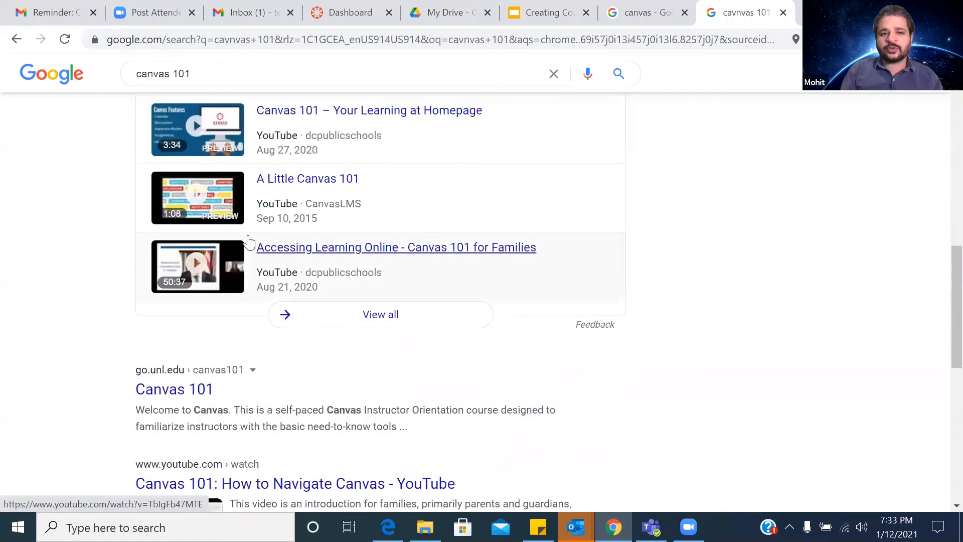
pyautogui.scroll(13, 249, 241)
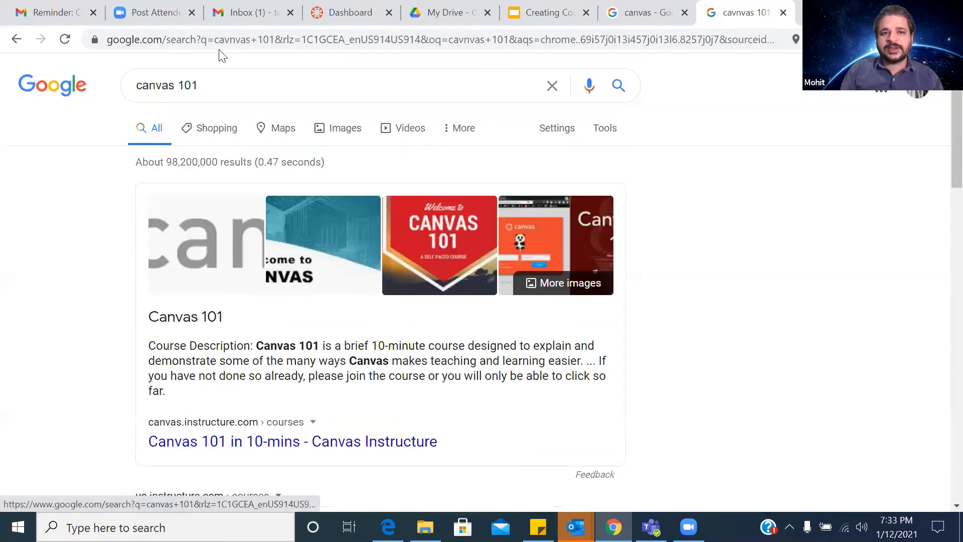
# - Search the web for canvas community and open the Canvas Community home page
pyautogui.click(215, 81)
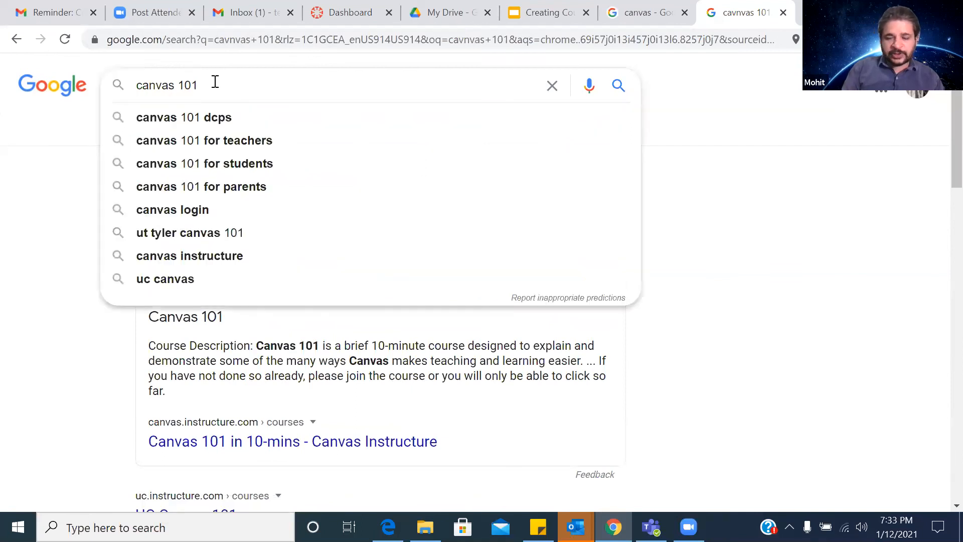
pyautogui.press('BackSpace')
pyautogui.press('BackSpace')
pyautogui.press('BackSpace')
pyautogui.write('com')
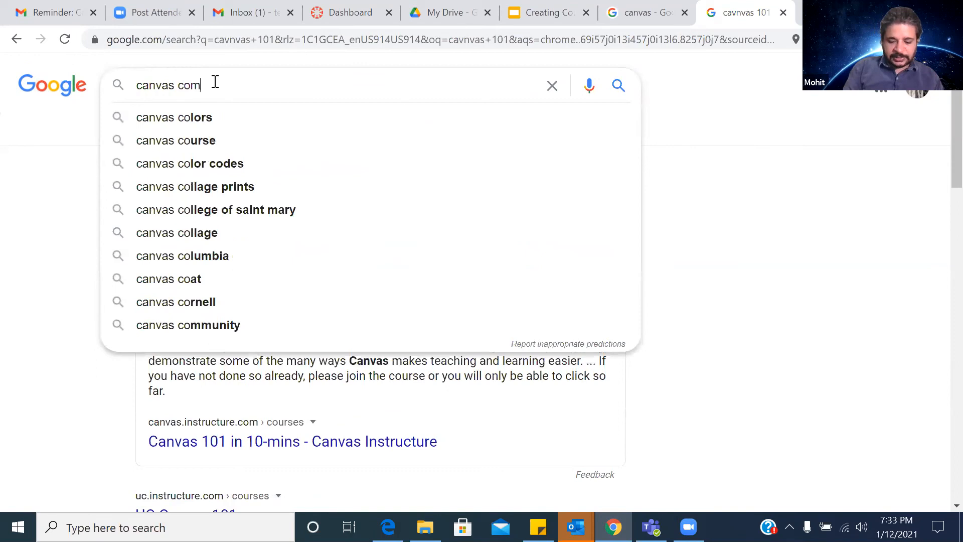
pyautogui.write('munity')
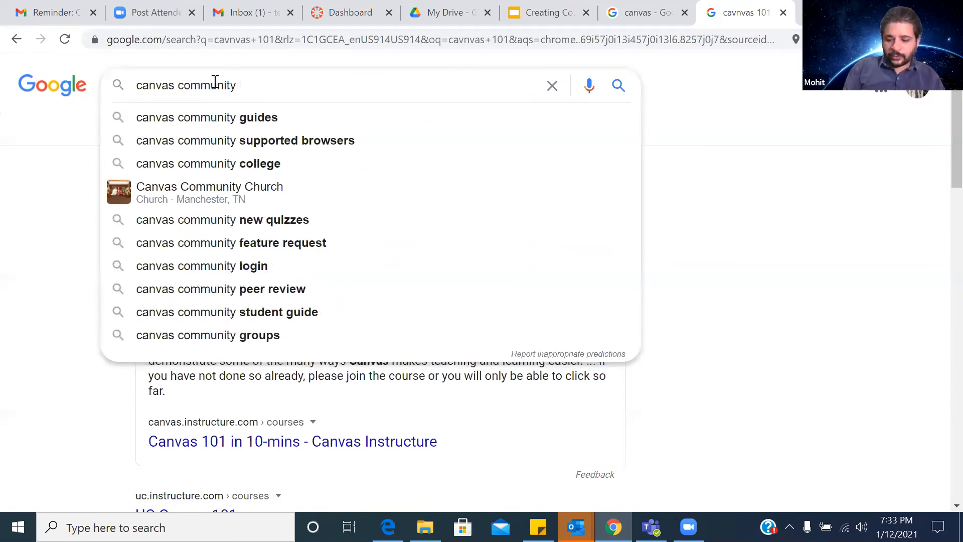
pyautogui.press('Return')
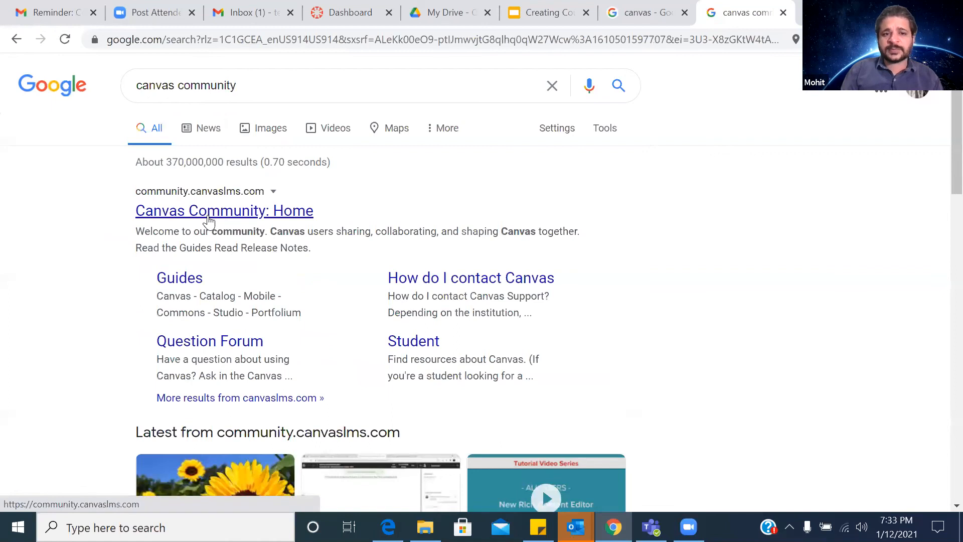
pyautogui.click(209, 219)
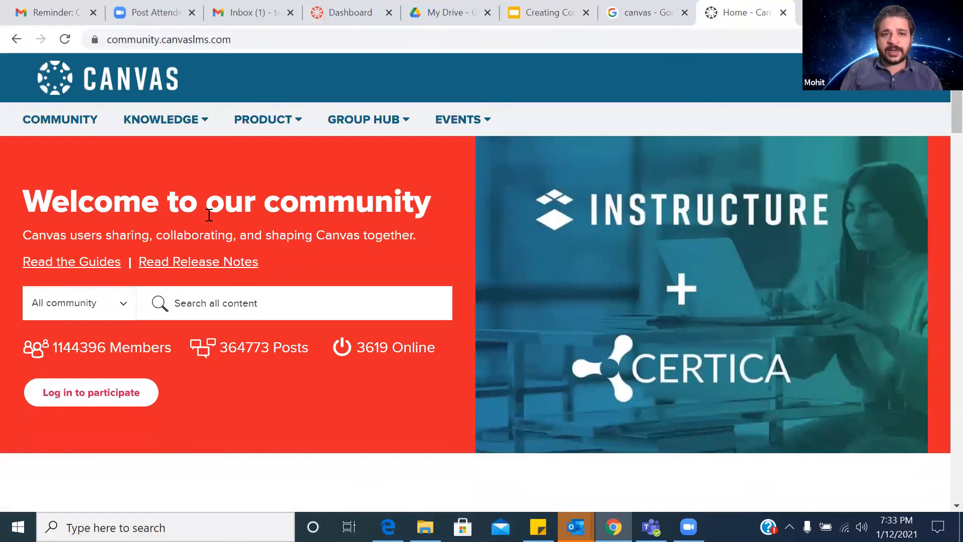
# - Examine the Canvas Community home page's role experiences, featured content, top resources and community activity
pyautogui.scroll(-6, 208, 215)
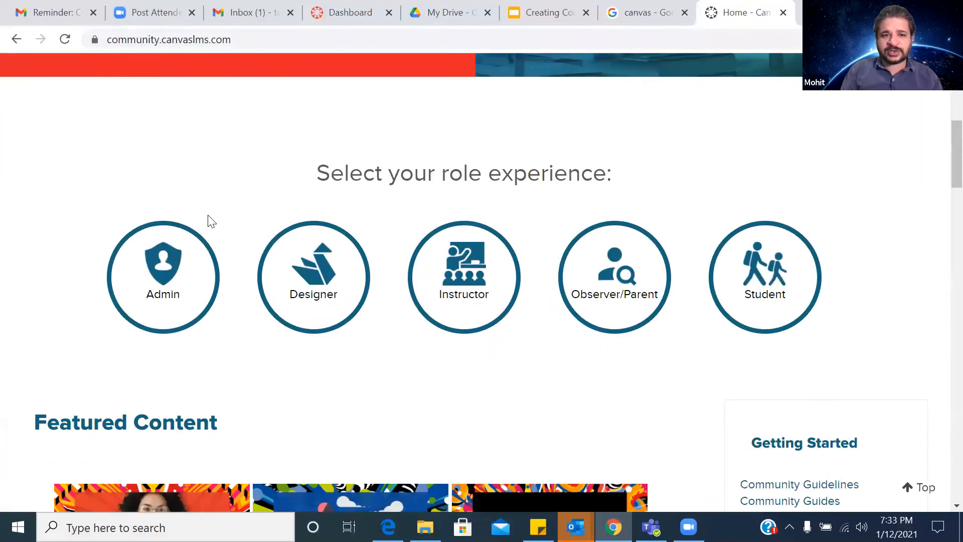
pyautogui.scroll(2, 208, 215)
pyautogui.scroll(2, 208, 220)
pyautogui.scroll(-5, 208, 221)
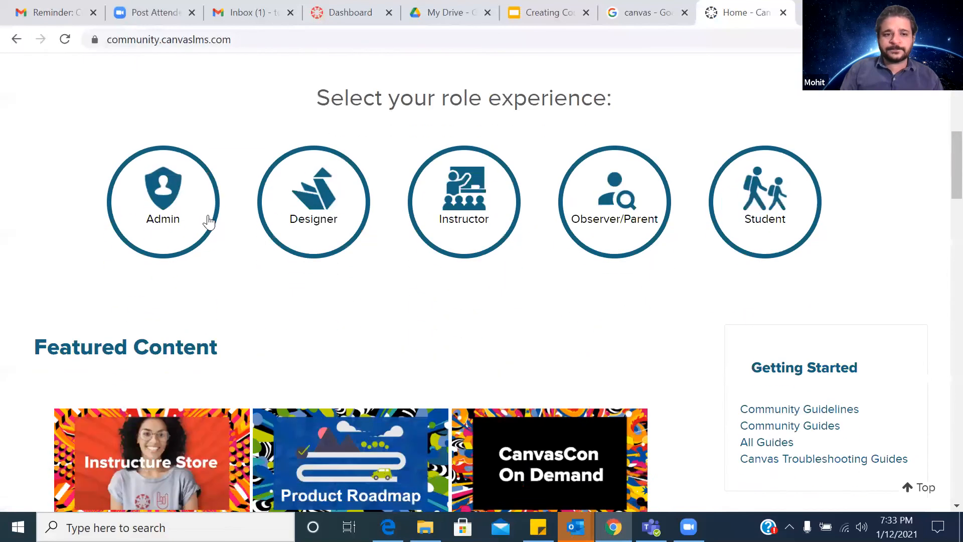
pyautogui.scroll(-1, 209, 221)
pyautogui.scroll(-8, 209, 221)
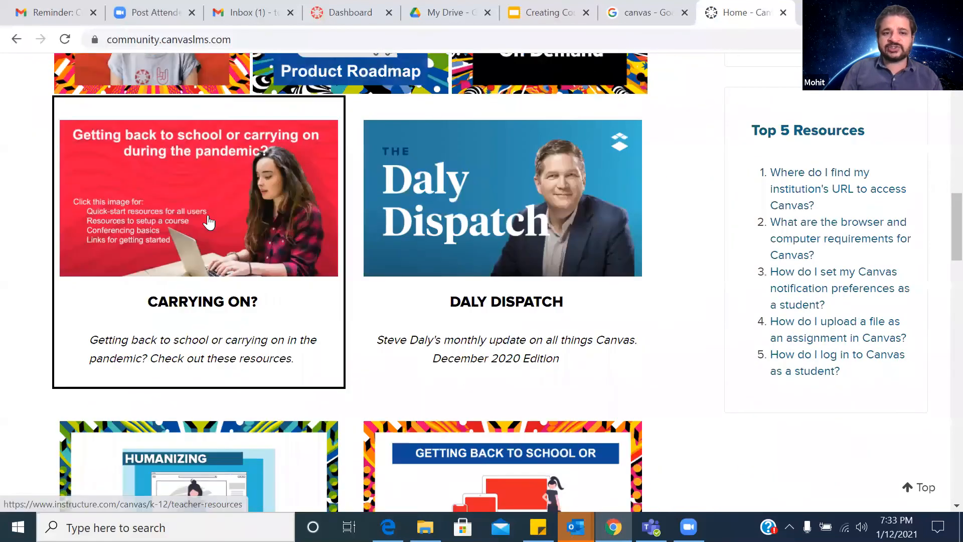
pyautogui.scroll(-3, 208, 222)
pyautogui.scroll(-5, 196, 311)
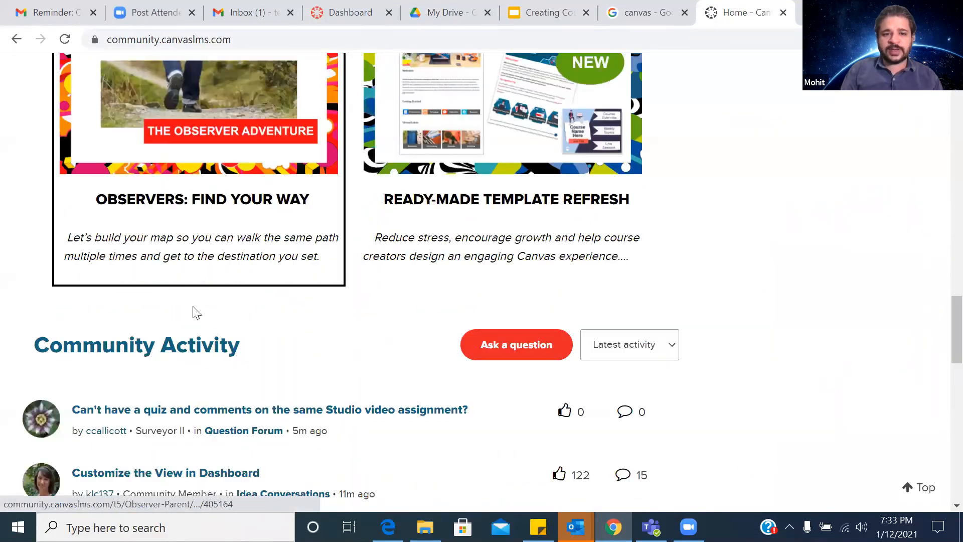
pyautogui.scroll(-9, 211, 376)
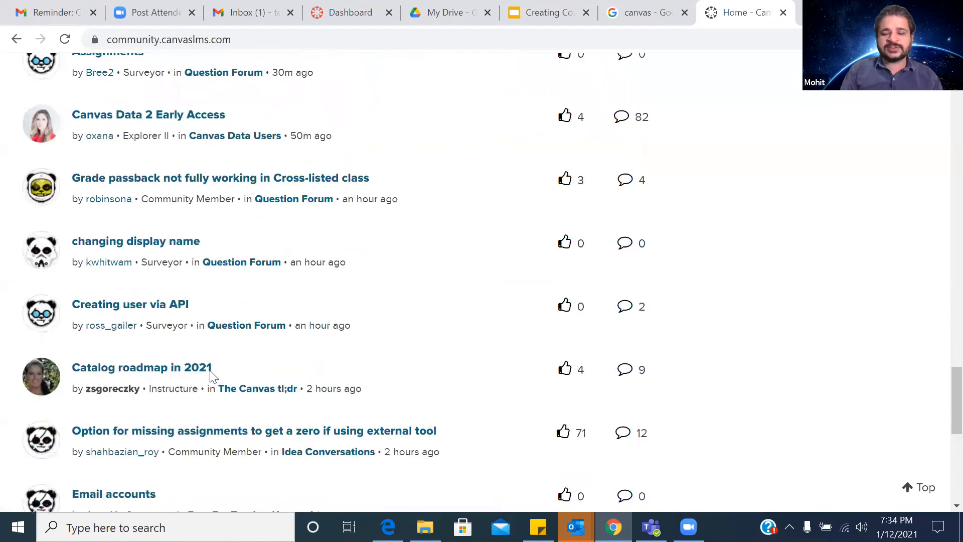
pyautogui.scroll(20, 210, 376)
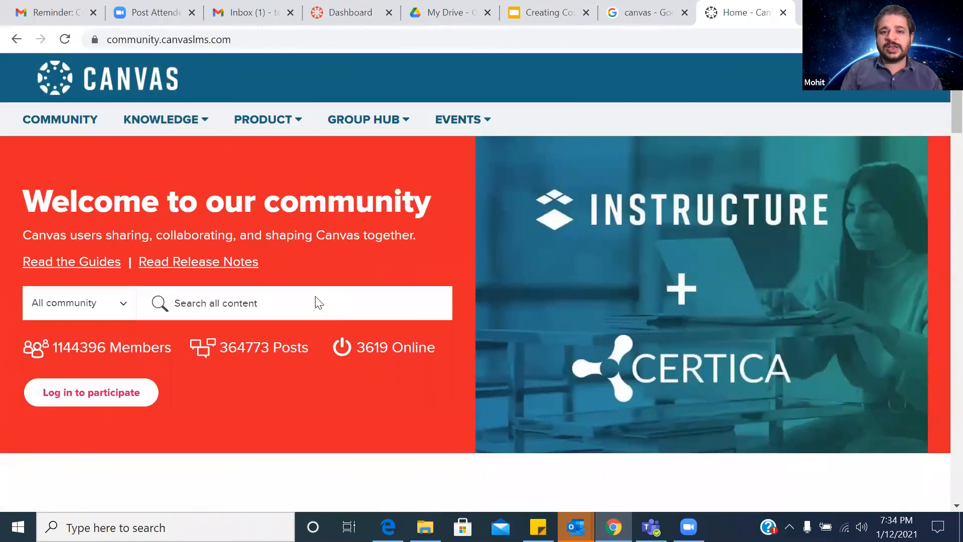